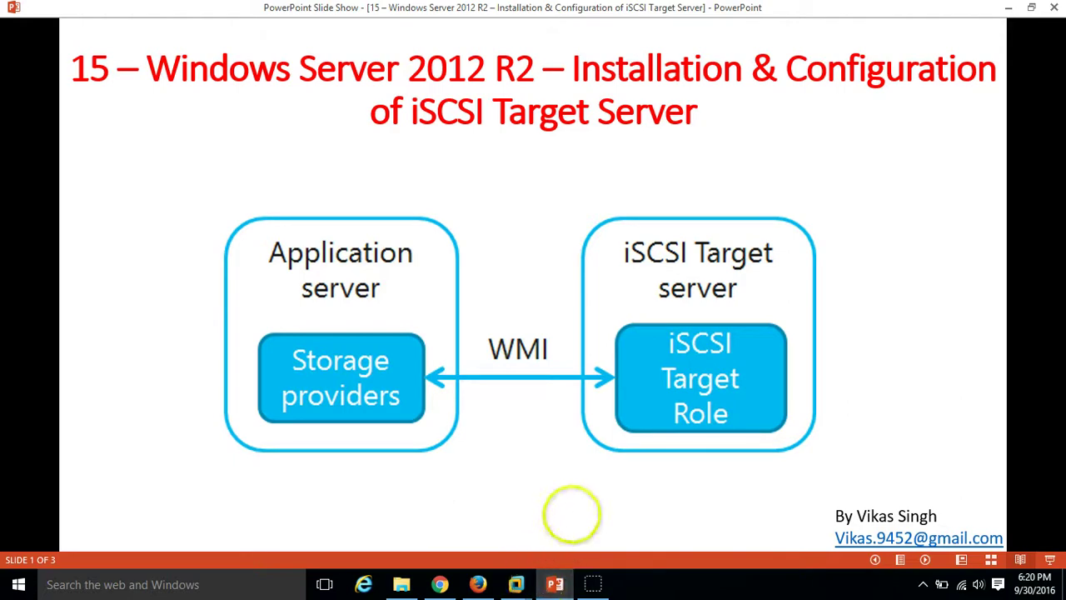
- Advance the slide show to the slide describing the demo environment
mouse_move(548, 588)
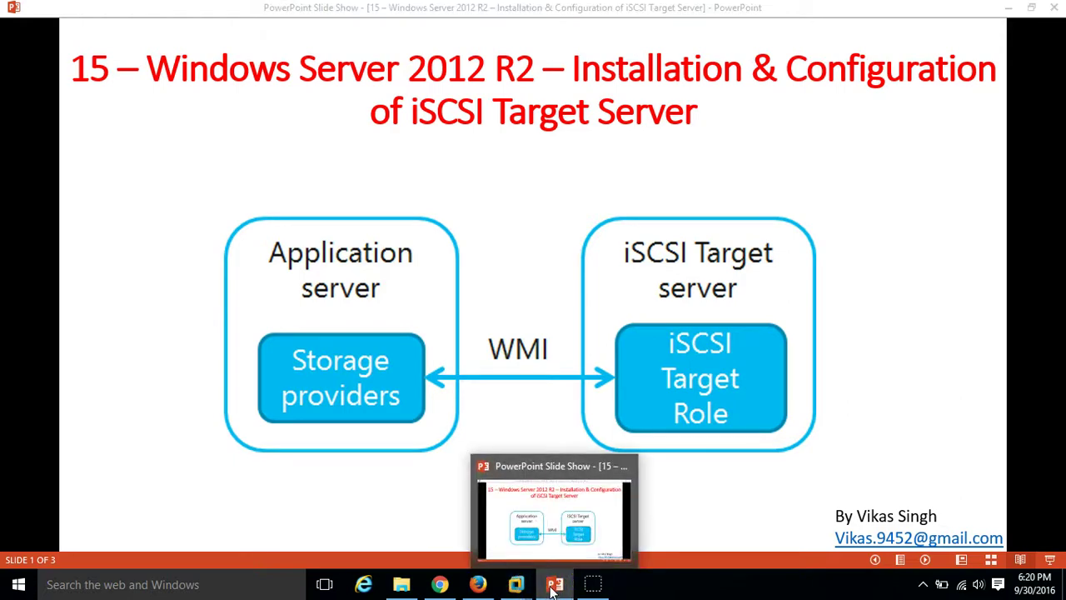
click(551, 588)
click(551, 587)
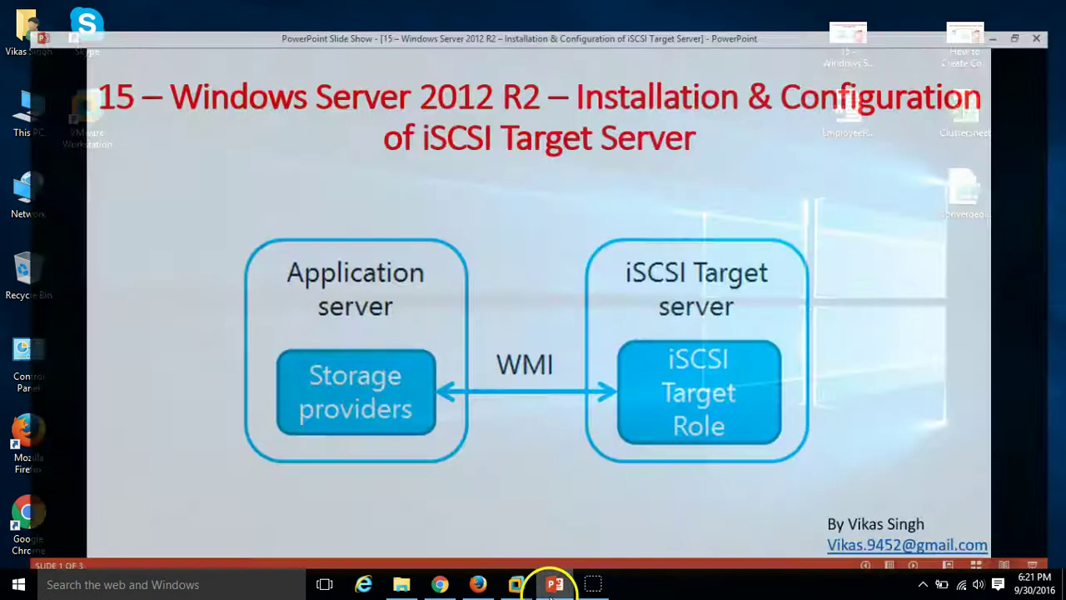
click(924, 561)
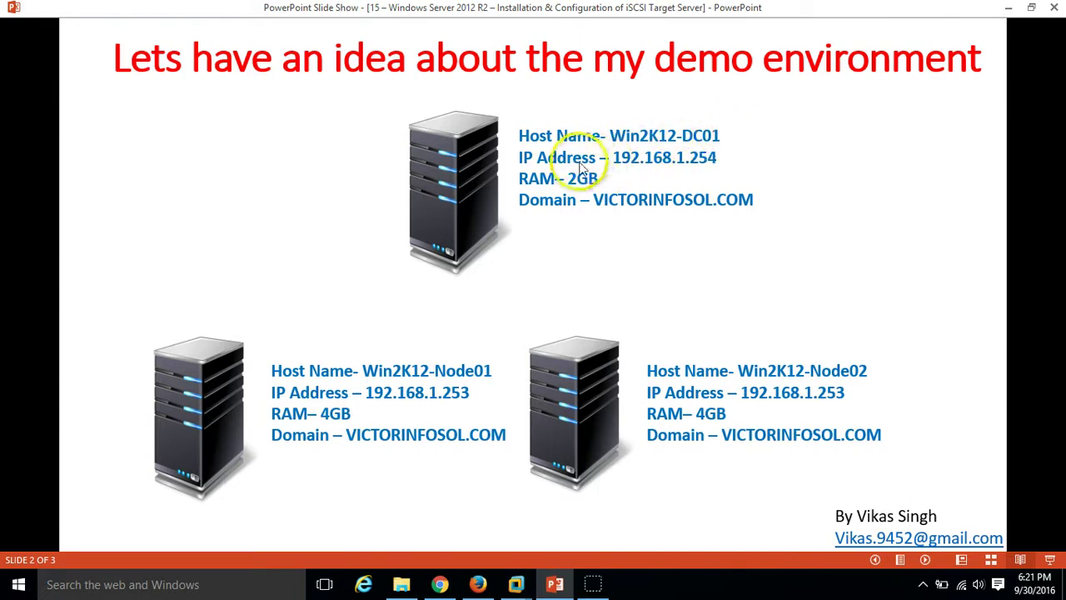
- Switch to VMware Workstation and review Win2K12-DC01's local server properties and its installed roles on the dashboard
mouse_move(517, 584)
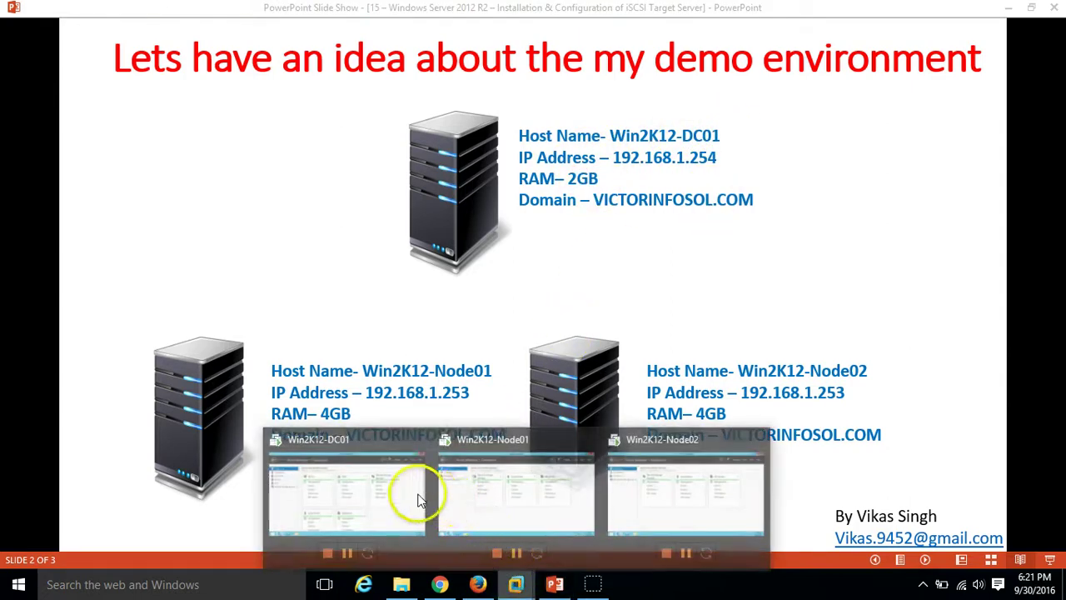
click(419, 427)
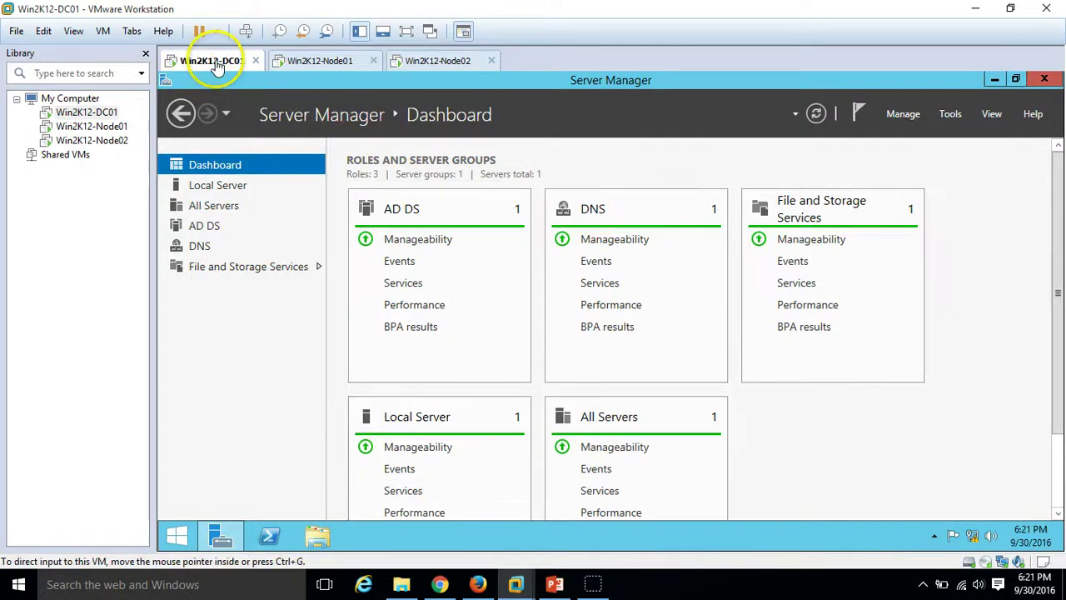
click(231, 187)
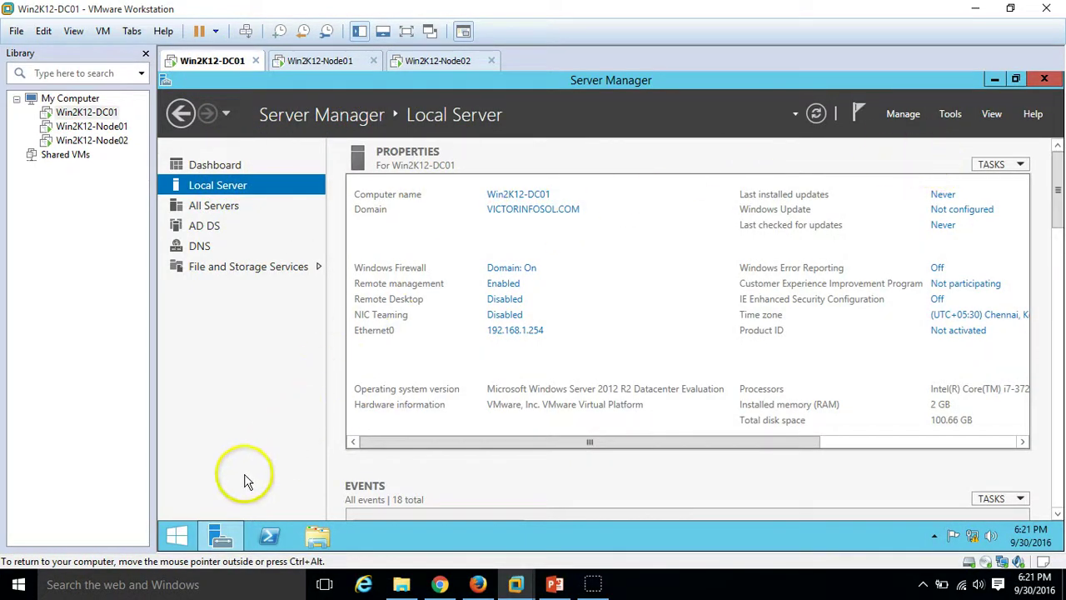
click(208, 167)
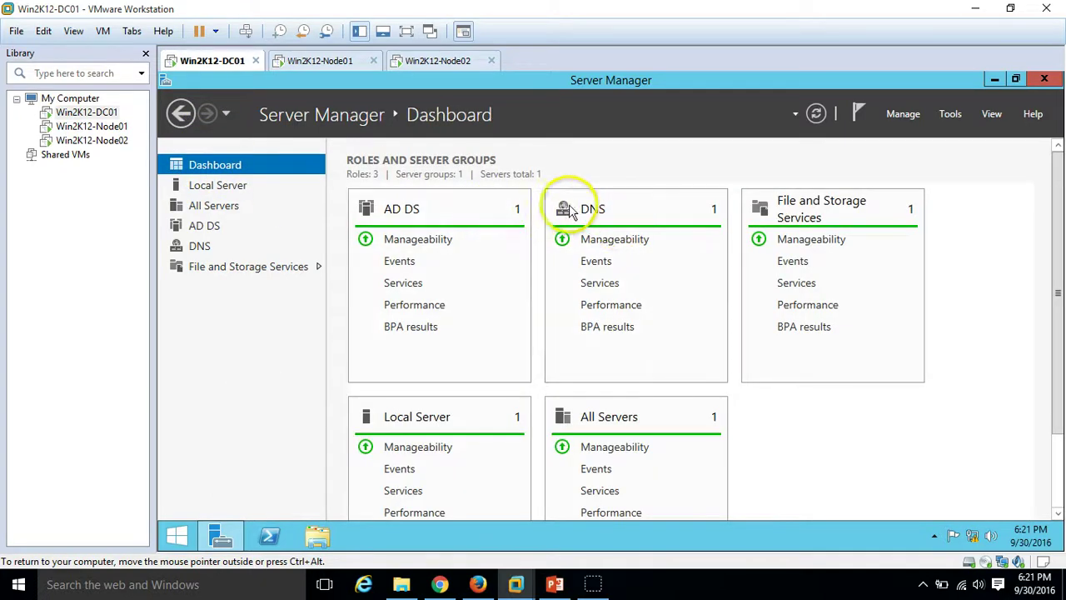
click(225, 184)
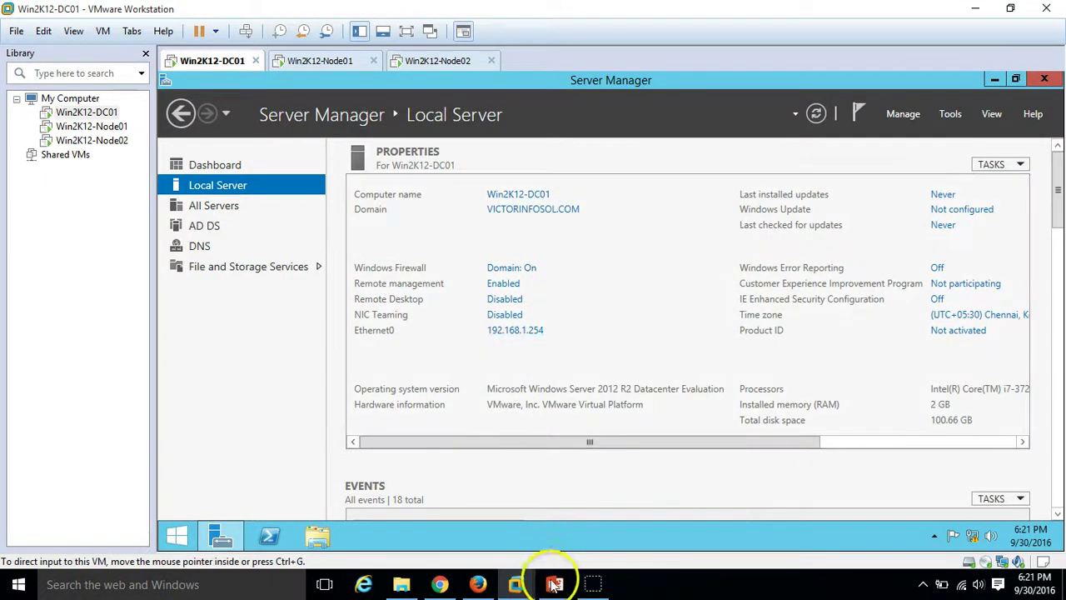
click(225, 170)
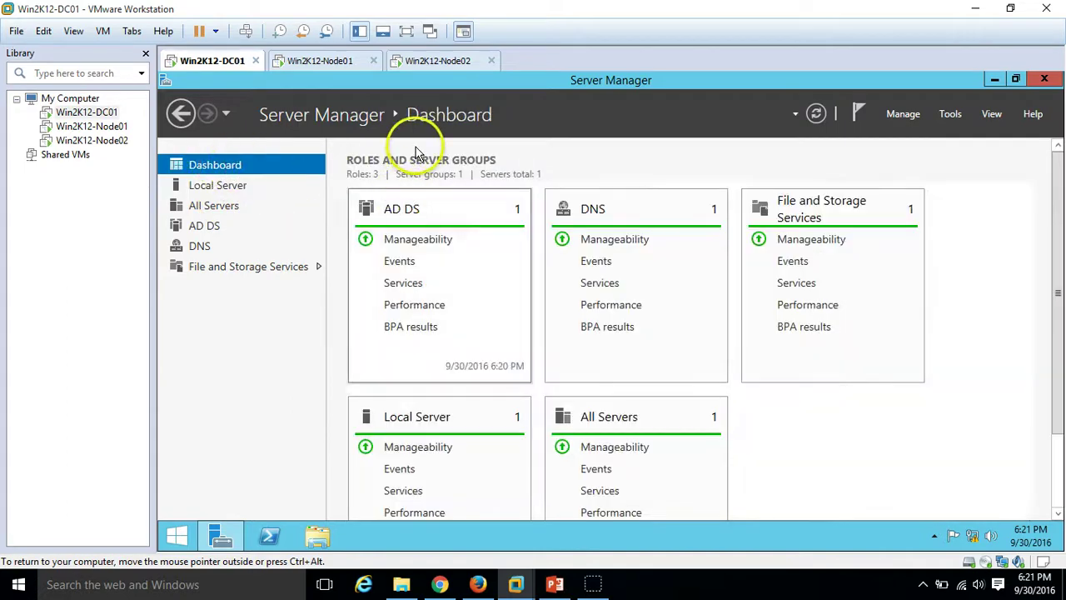
- Consult the demo environment slide, then check Win2K12-Node01's local server properties and domain membership in VMware Workstation
click(555, 585)
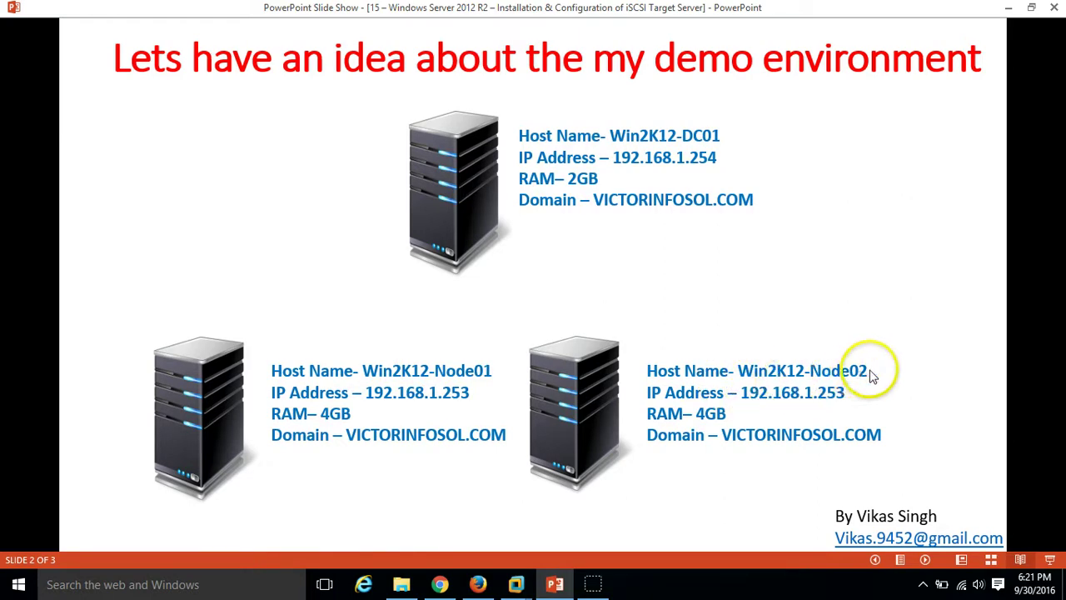
click(516, 584)
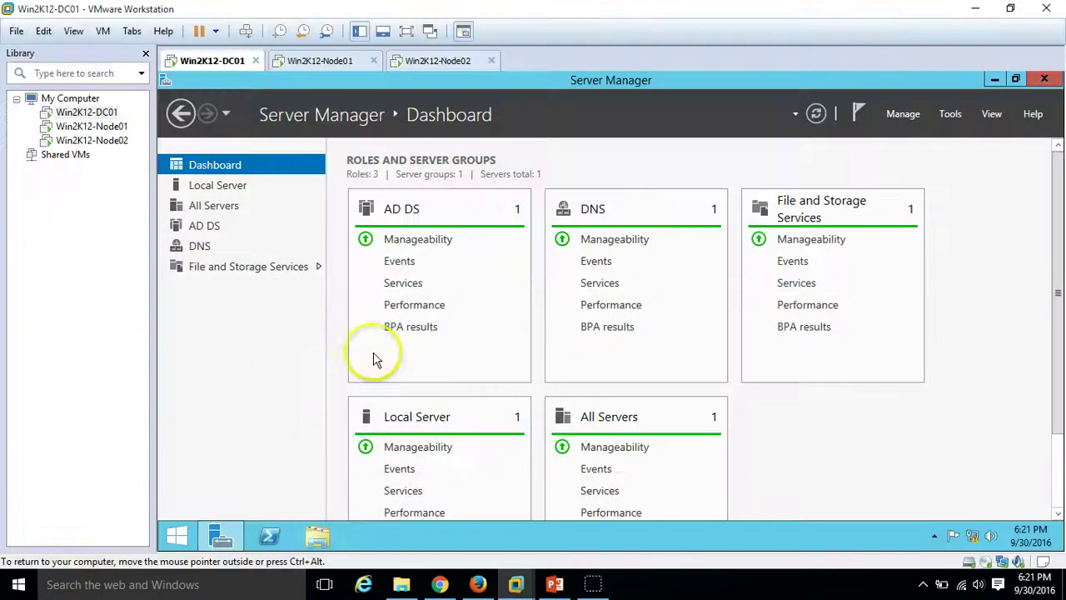
click(325, 62)
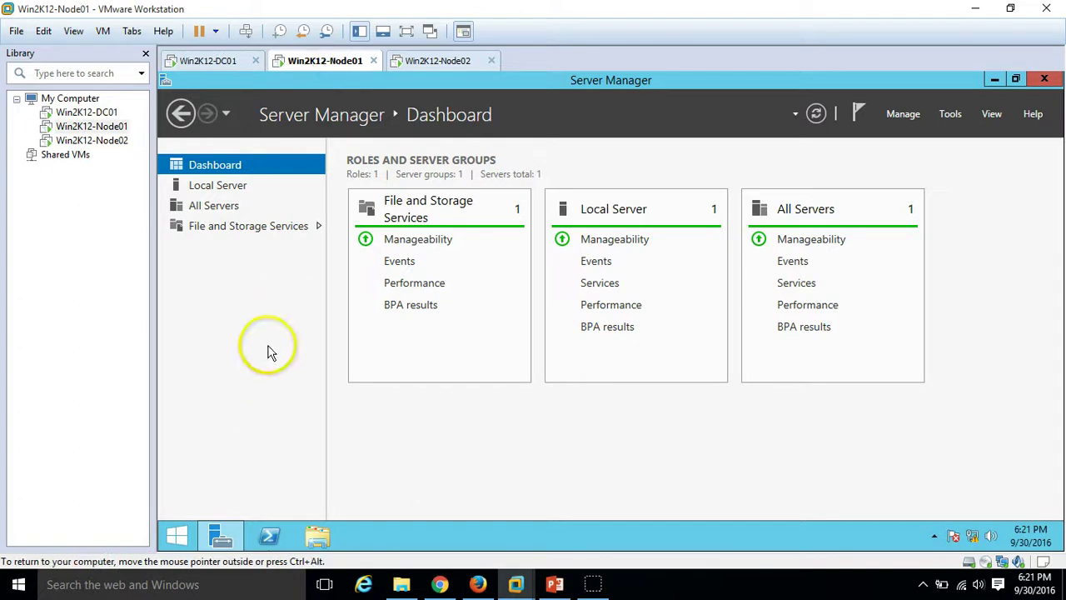
click(242, 187)
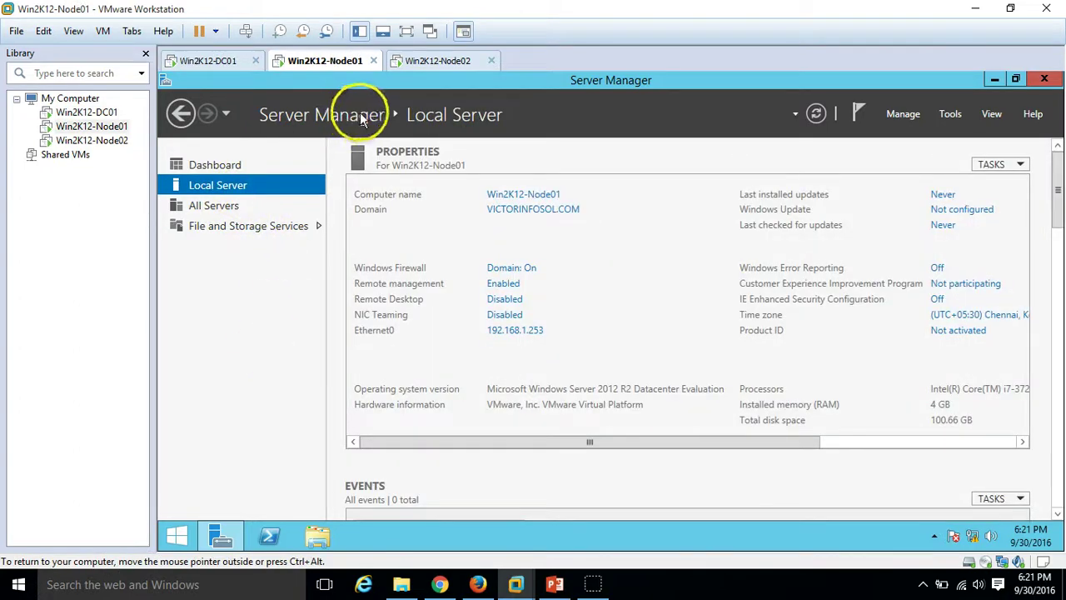
click(540, 212)
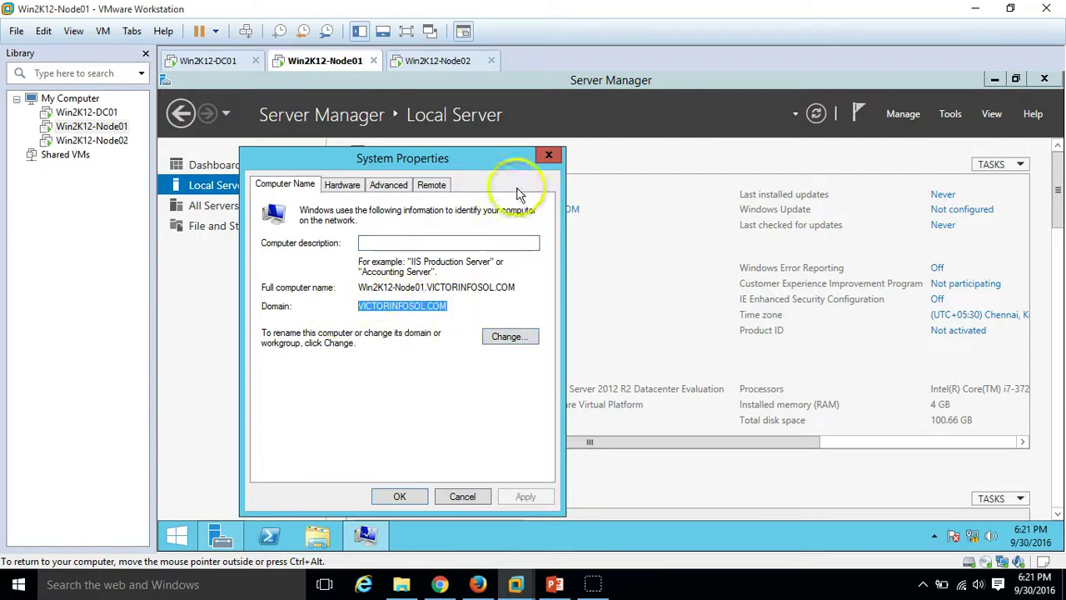
click(549, 155)
- Show Win2K12-Node02's local server properties, then revisit the Win2K12-DC01 dashboard and the demo environment slide
click(456, 67)
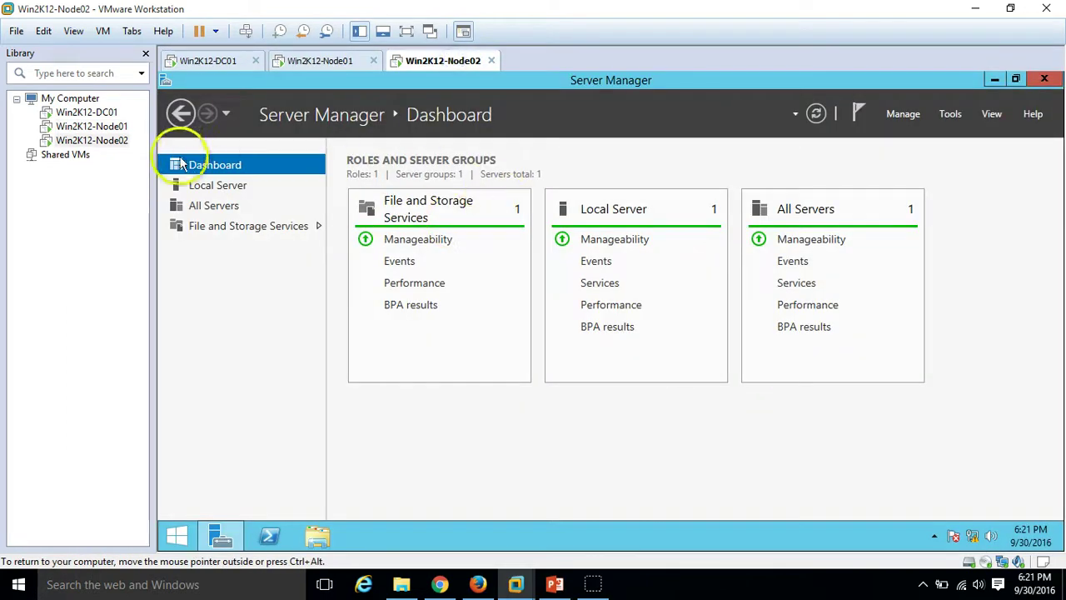
click(214, 181)
click(218, 61)
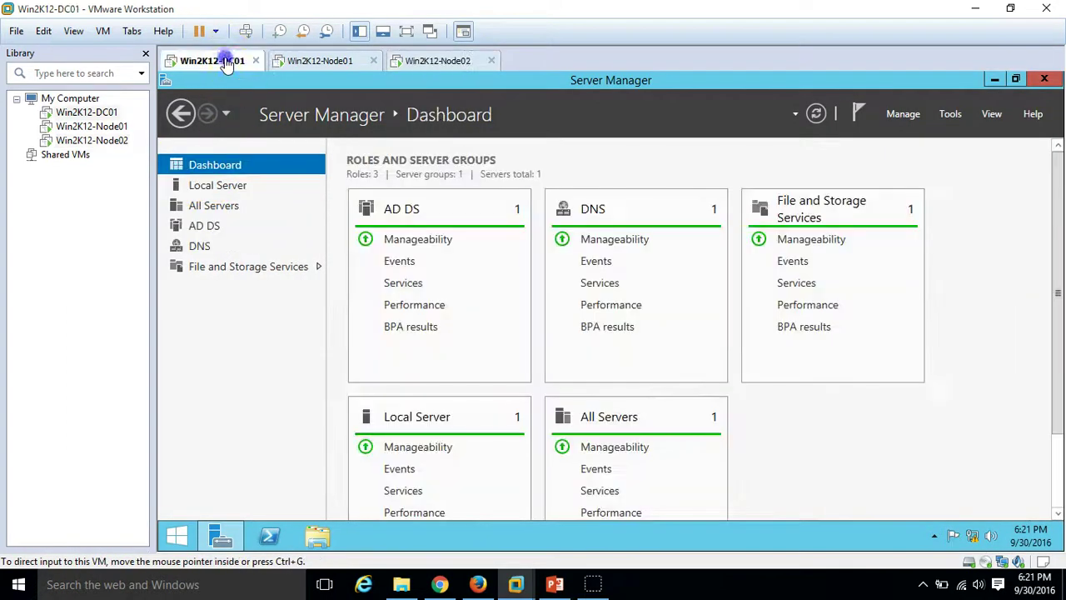
click(555, 583)
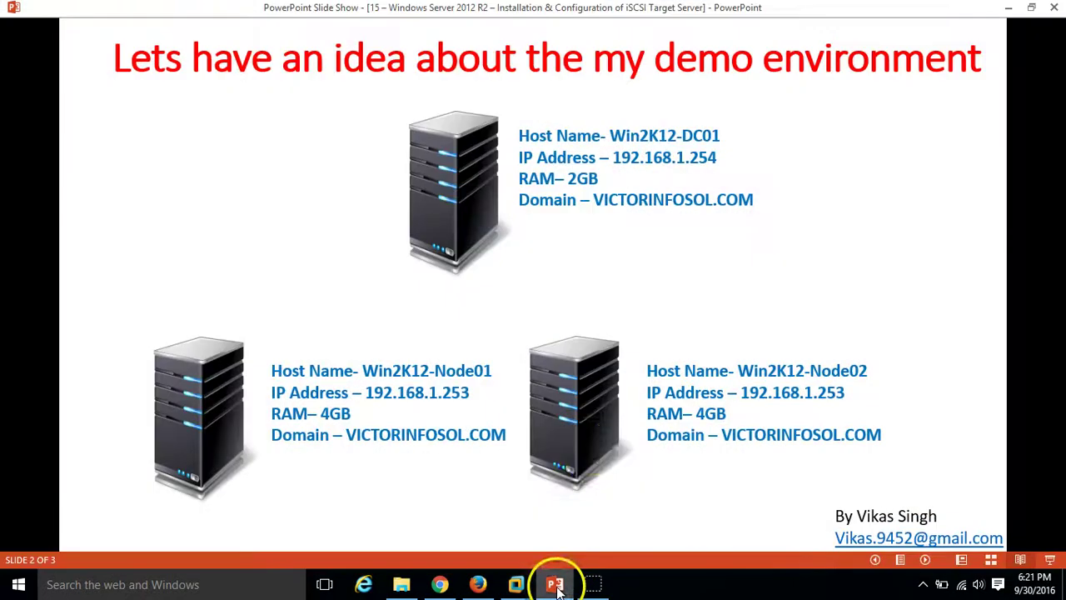
click(552, 585)
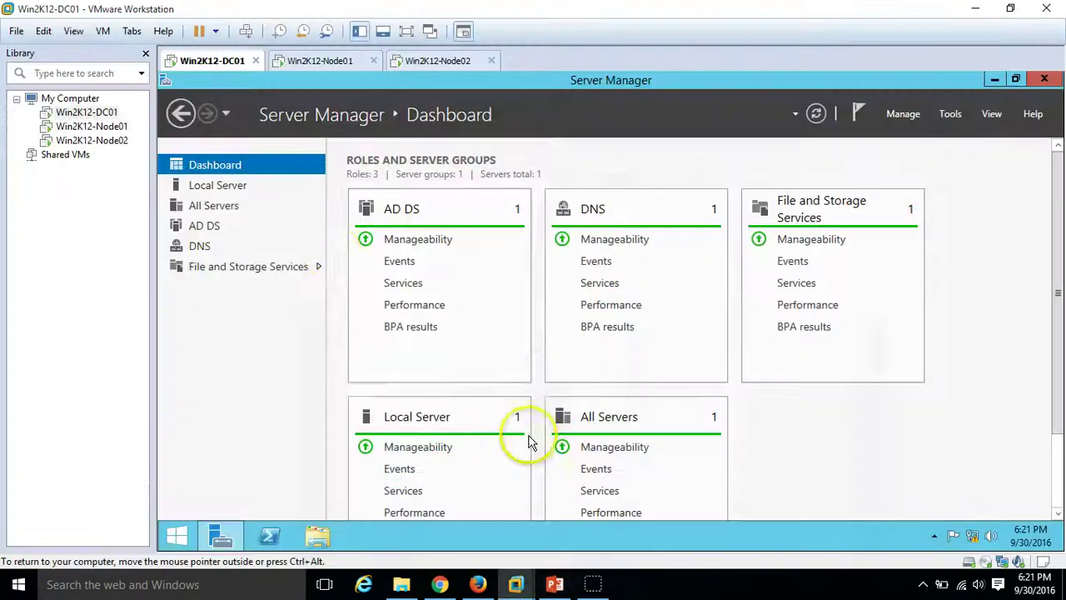
- Compare the local server properties of Win2K12-DC01, Win2K12-Node01 and Win2K12-Node02, and examine the administrative tools available on Win2K12-Node02
click(225, 188)
click(316, 61)
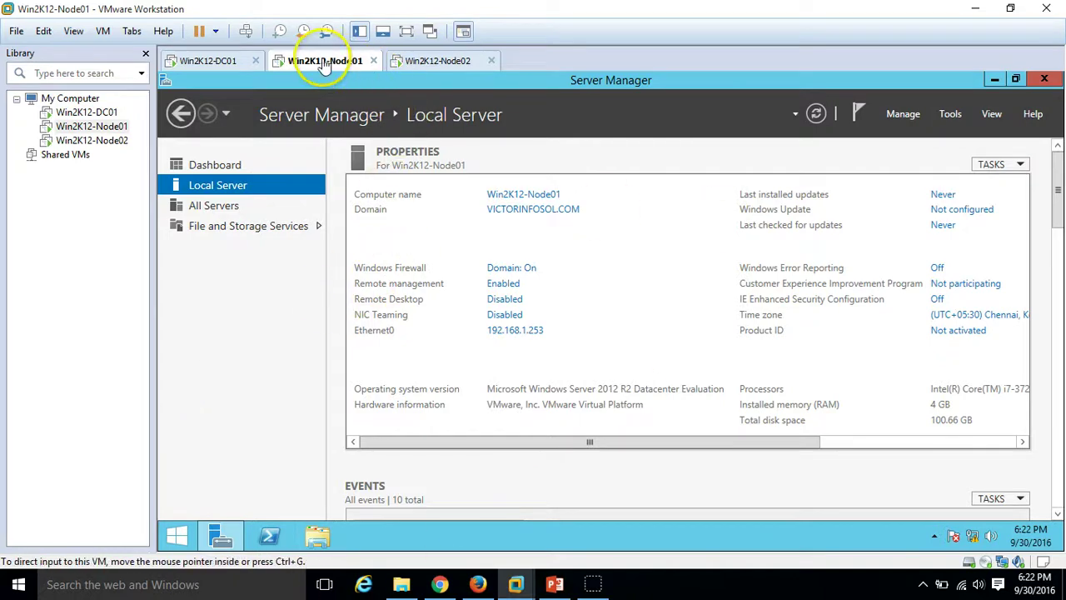
click(427, 61)
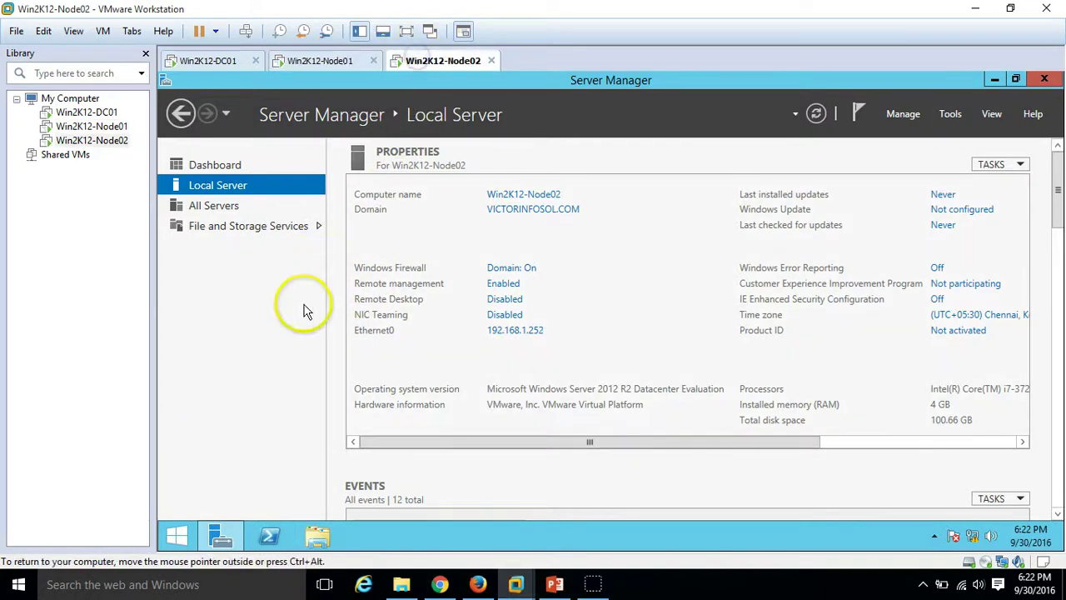
click(951, 114)
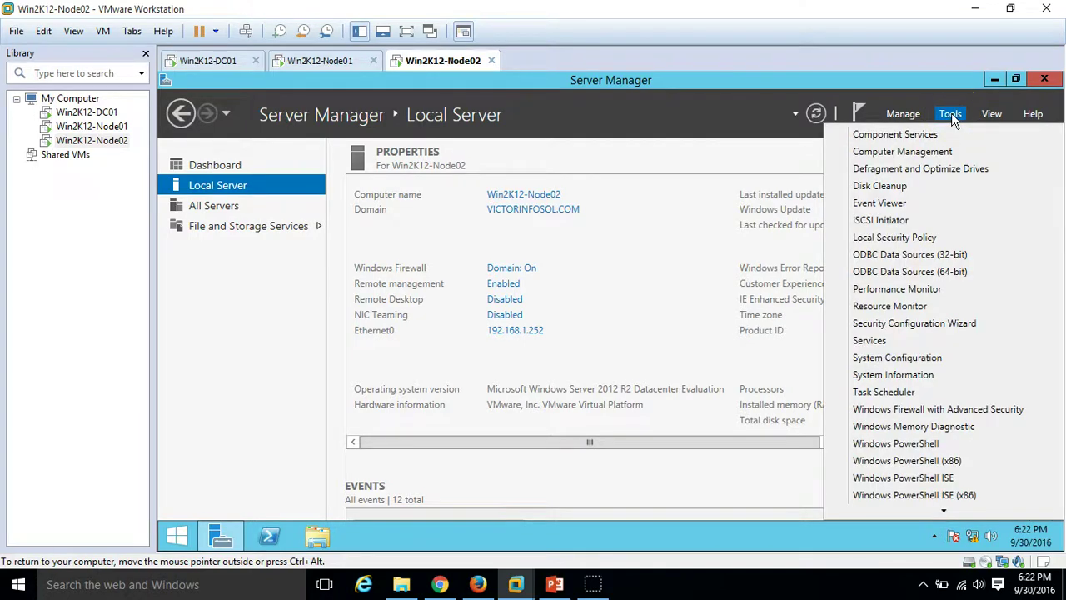
click(265, 323)
click(330, 66)
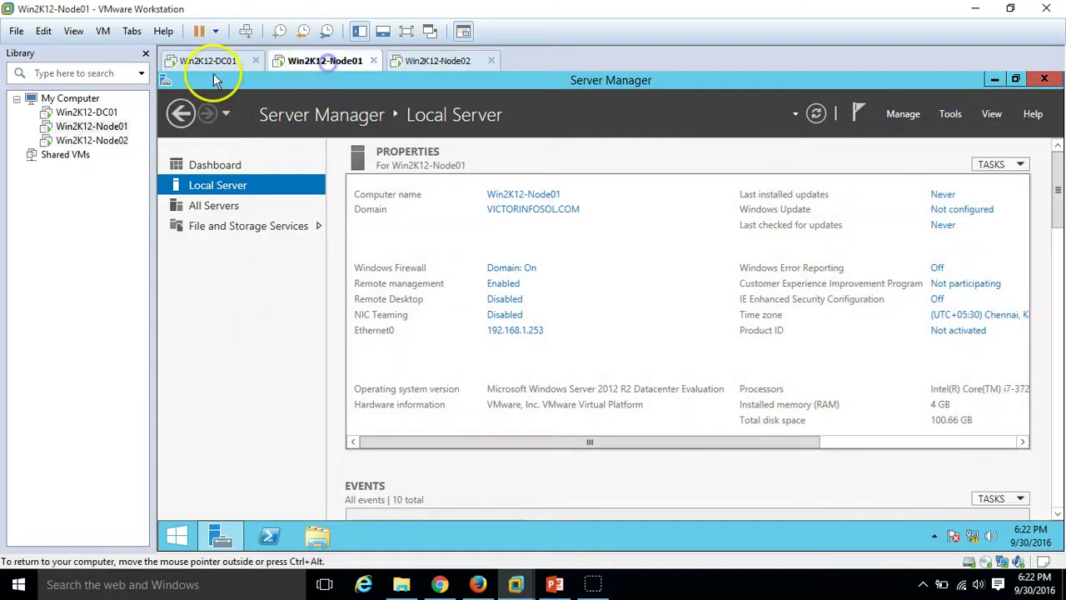
click(204, 61)
click(304, 67)
click(432, 69)
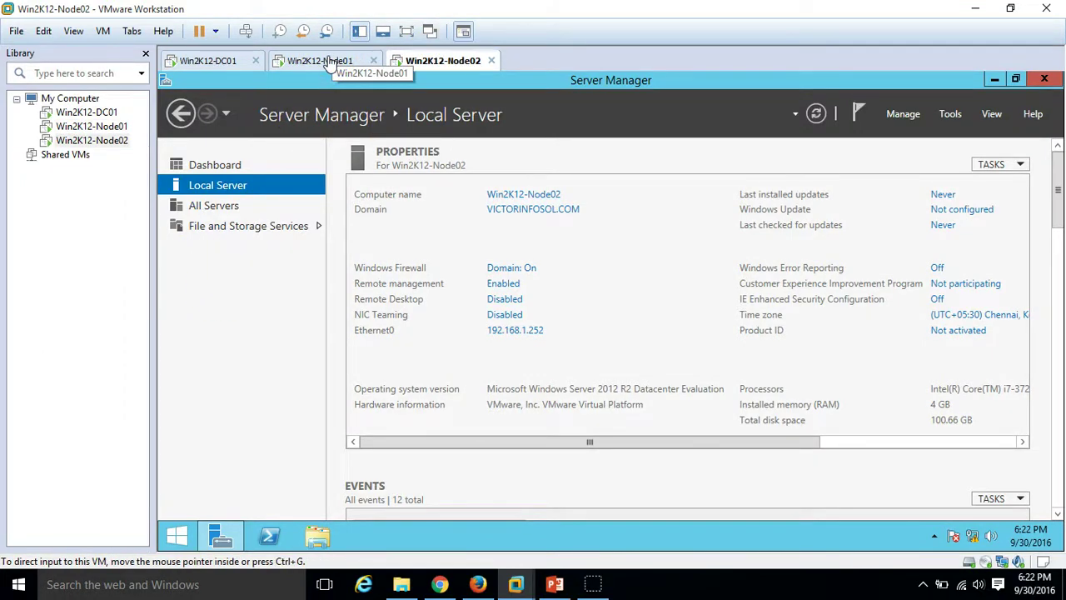
- On Win2K12-DC01, launch the Add Roles and Features Wizard from the iSCSI page of File and Storage Services
click(227, 67)
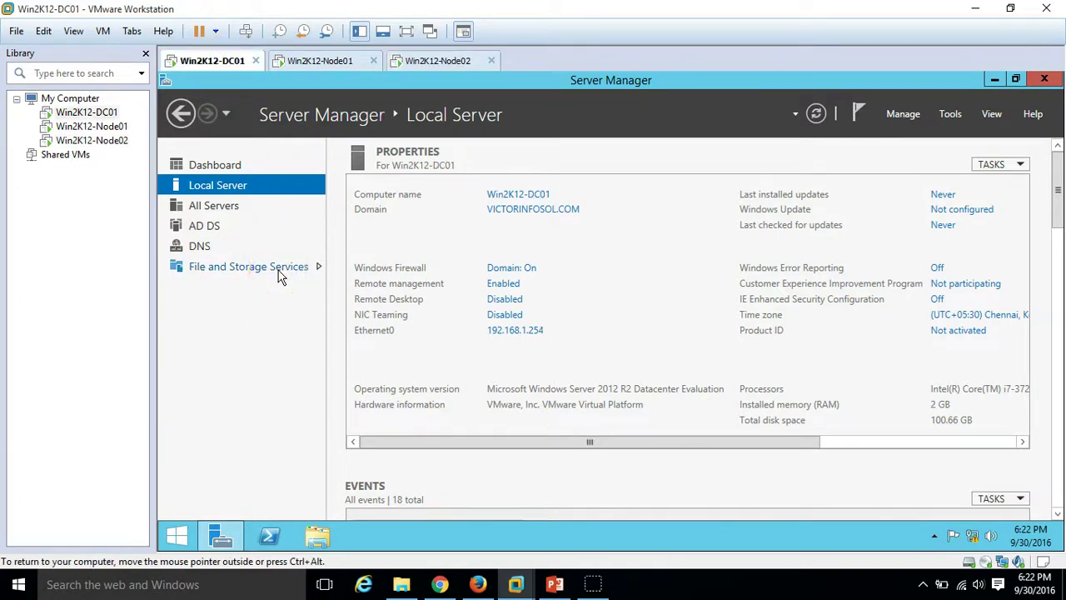
click(280, 275)
click(235, 273)
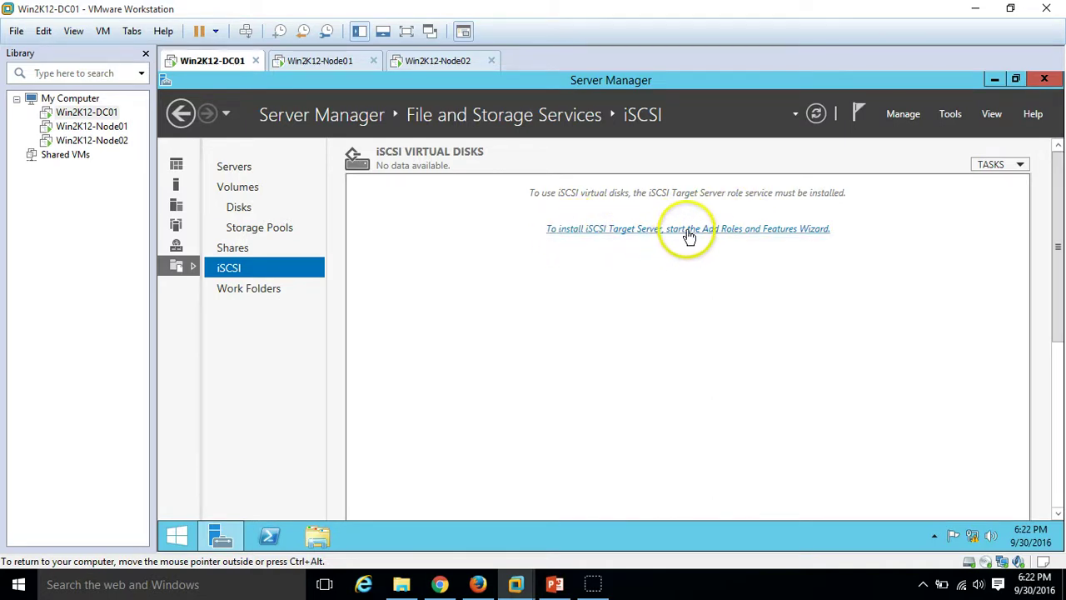
click(733, 229)
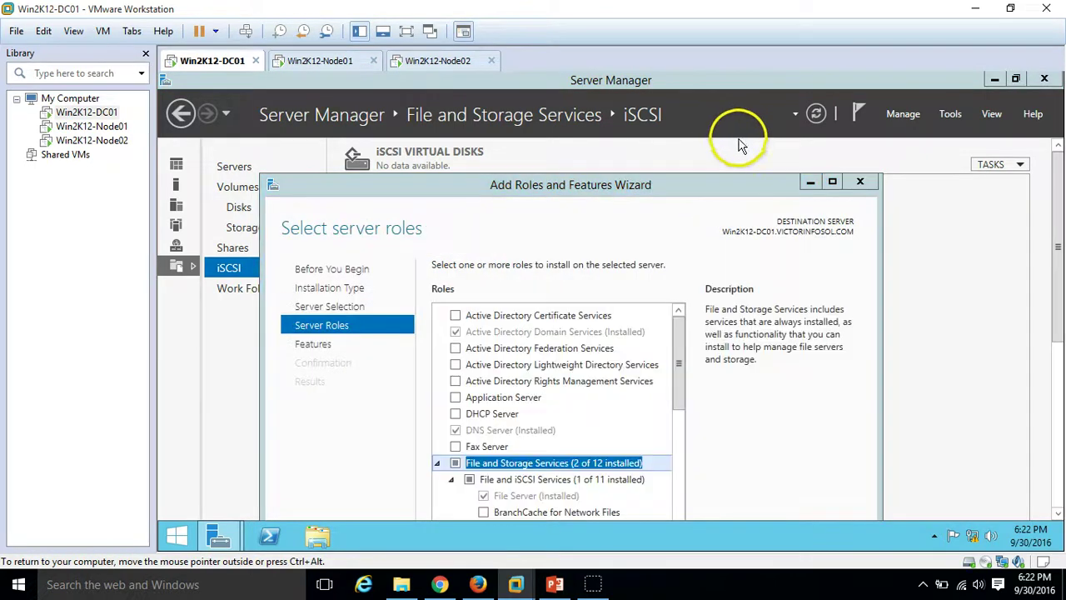
double_click(760, 178)
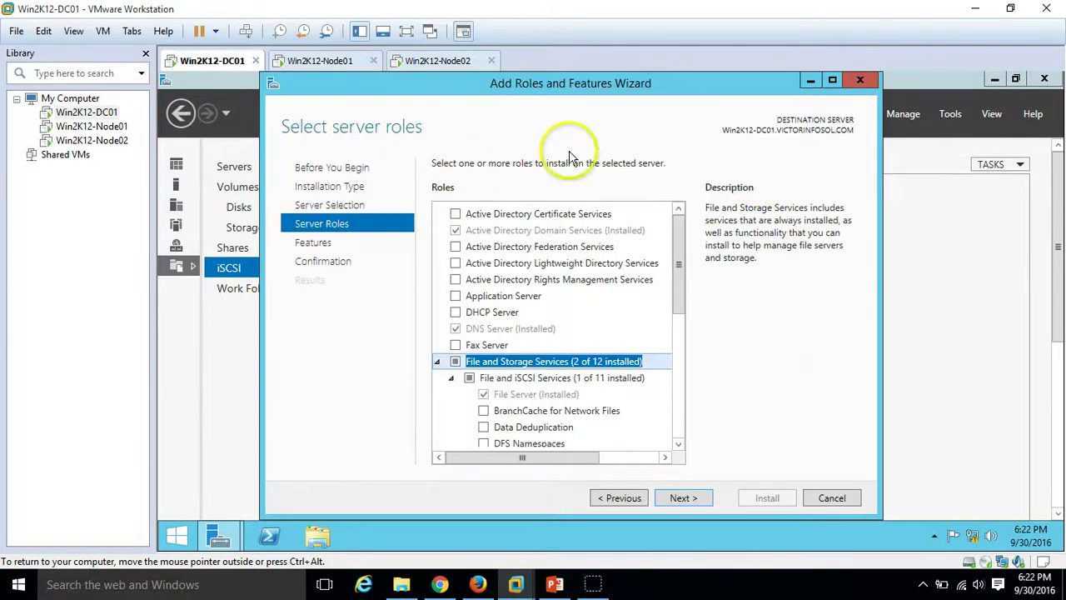
- Install the preselected iSCSI Target Server role service on Win2K12-DC01 without adding any features
click(666, 265)
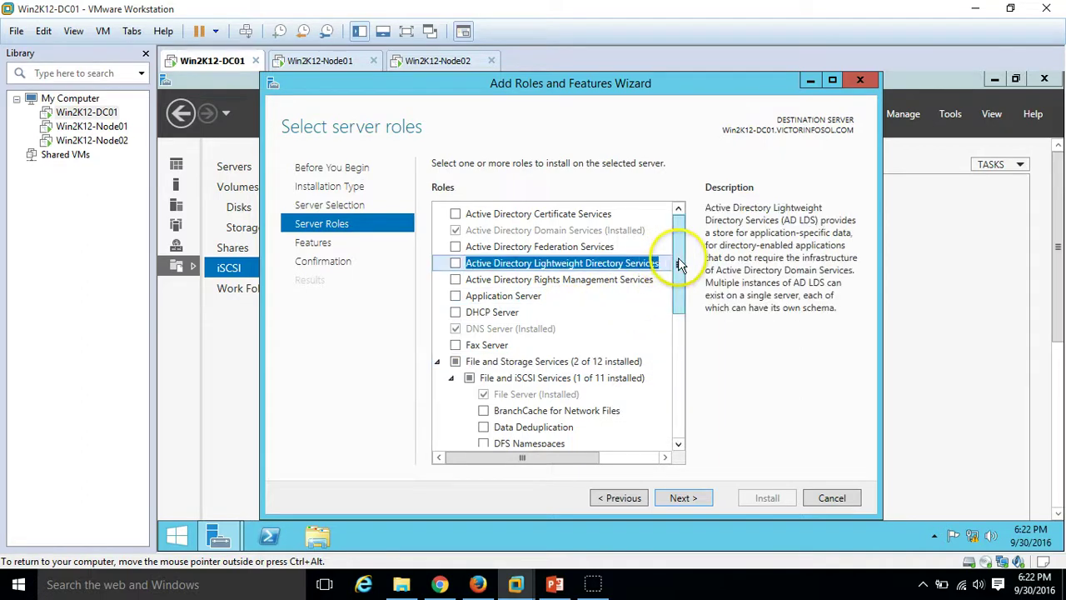
drag(681, 268, 681, 310)
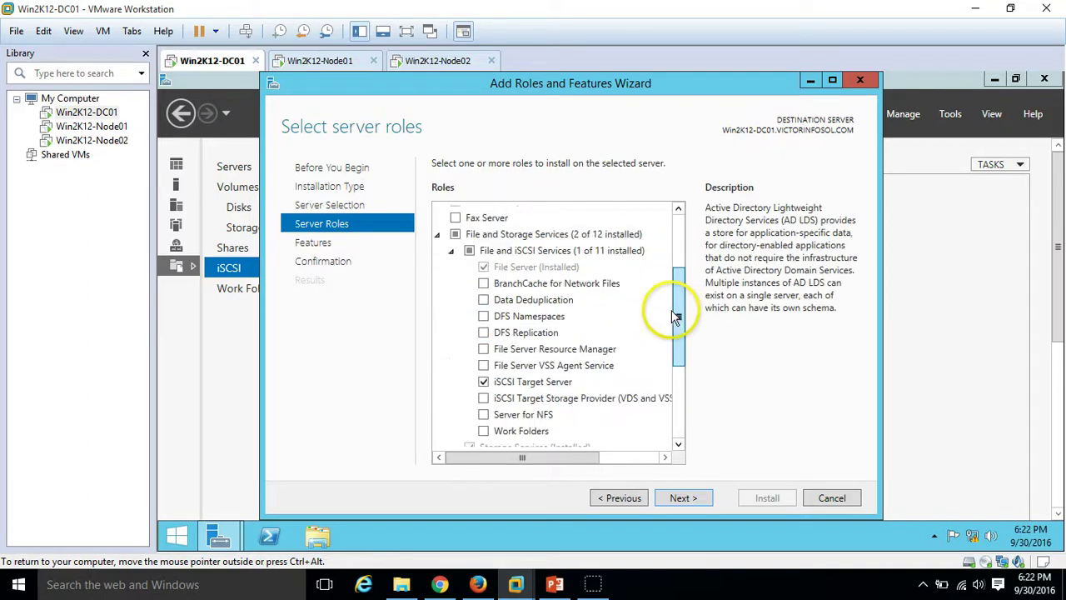
click(690, 500)
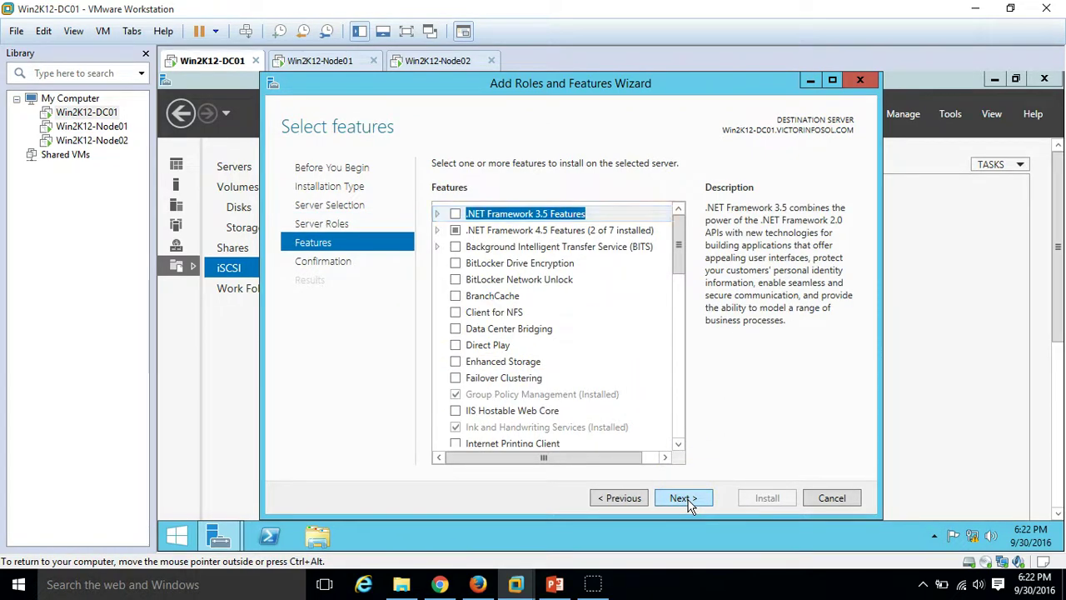
click(685, 499)
click(764, 498)
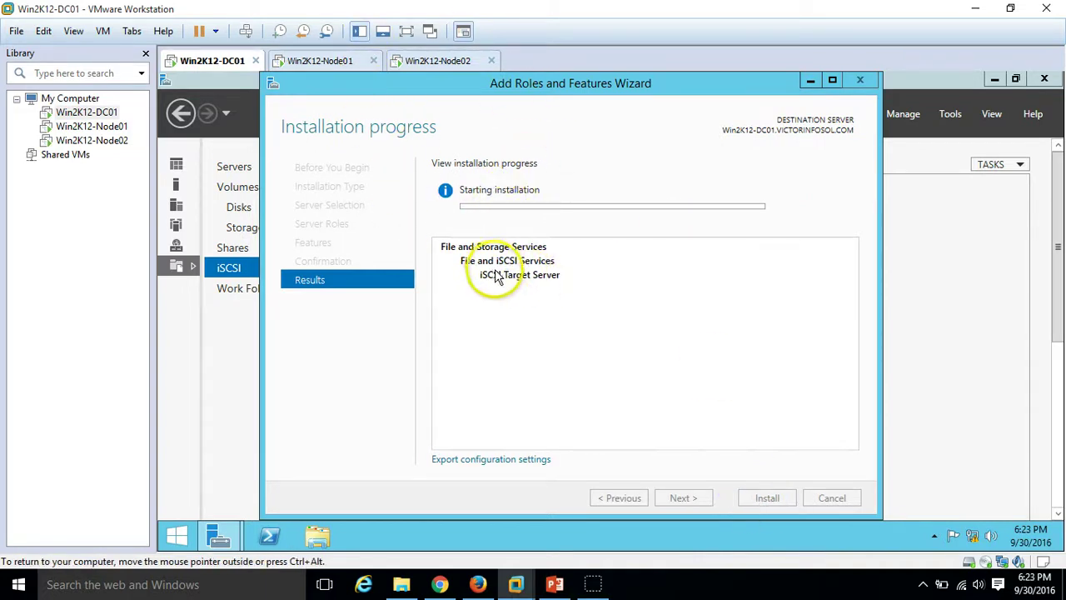
- On Win2K12-Node01, launch the Add Roles and Features Wizard and proceed with a role-based installation to the server roles selection
click(321, 61)
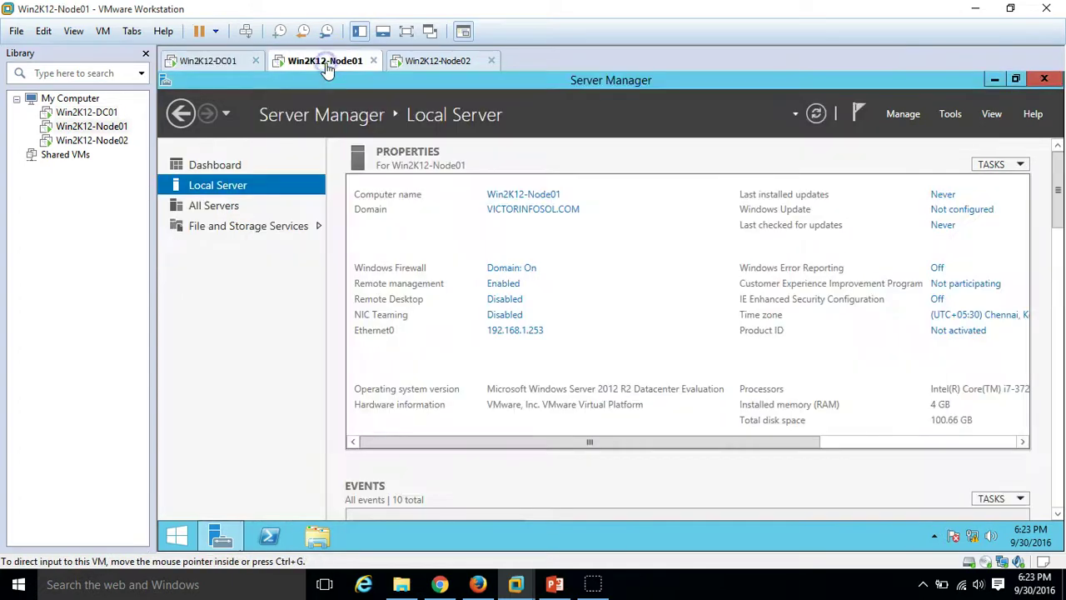
click(950, 114)
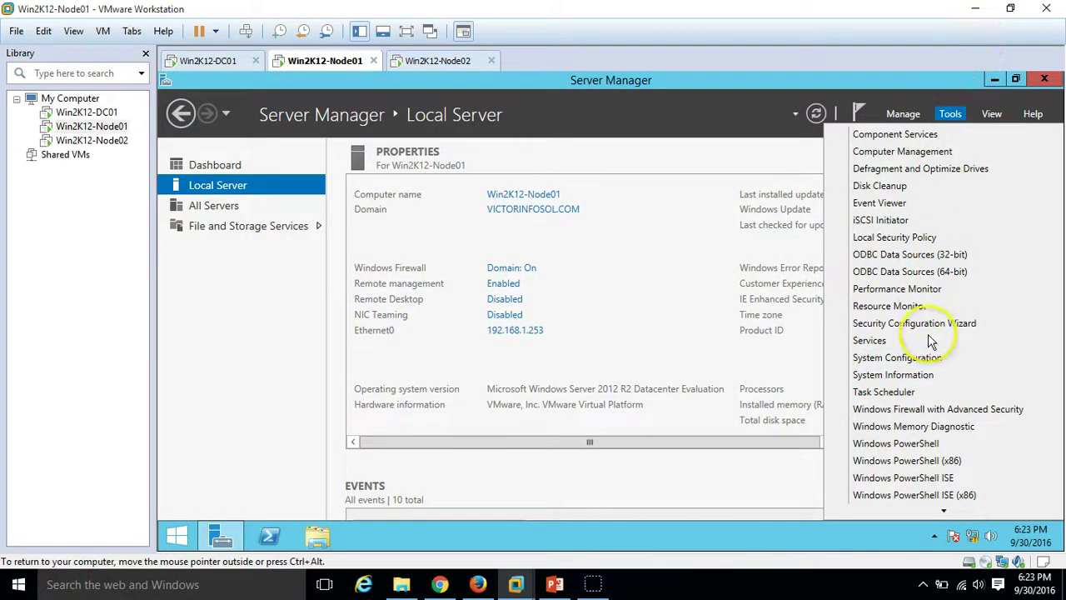
click(763, 104)
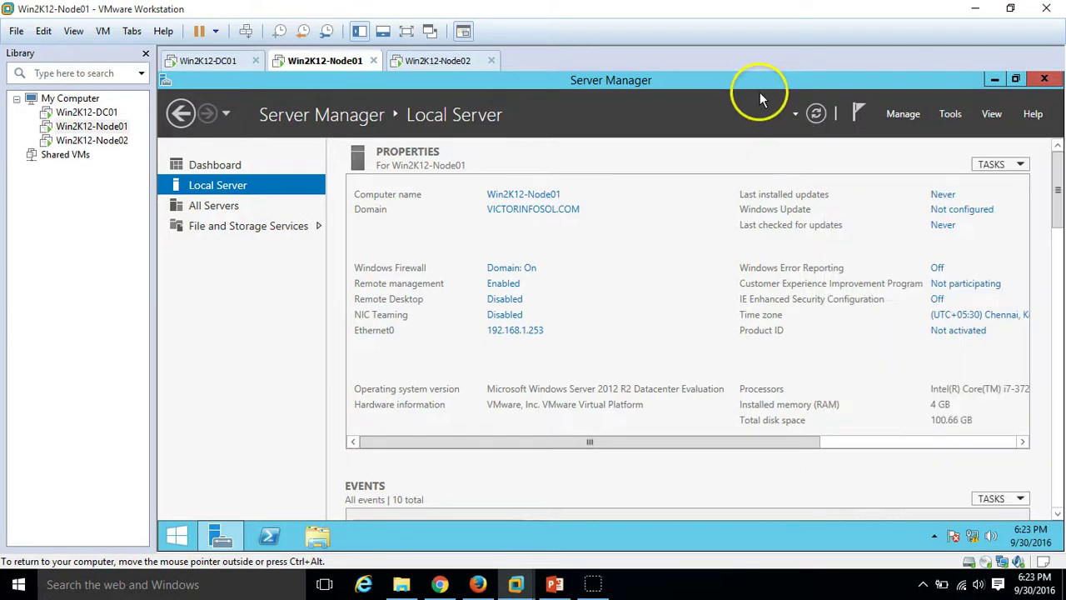
click(895, 115)
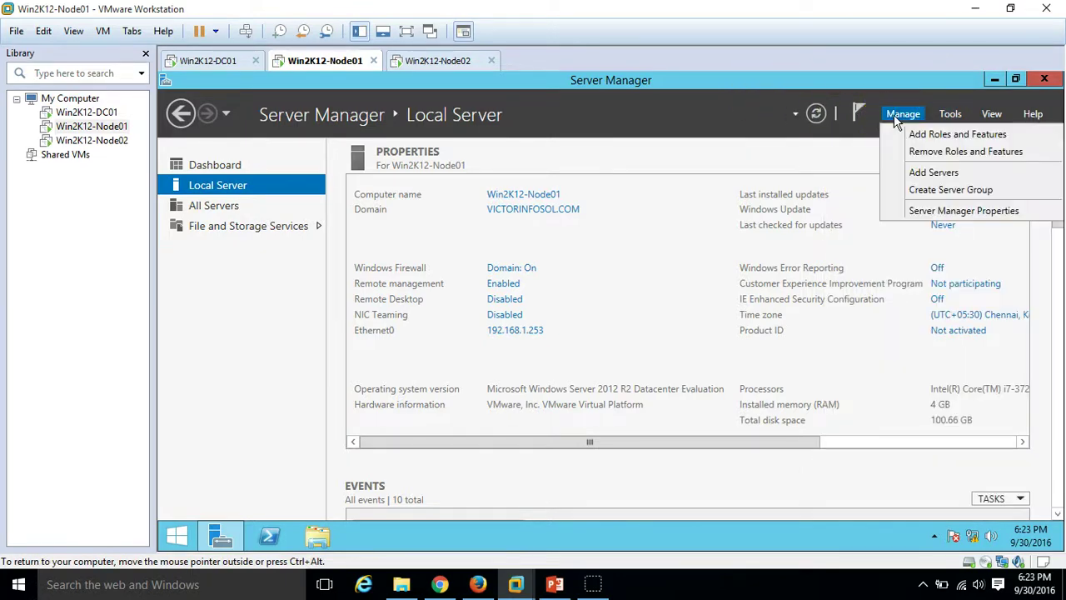
click(930, 140)
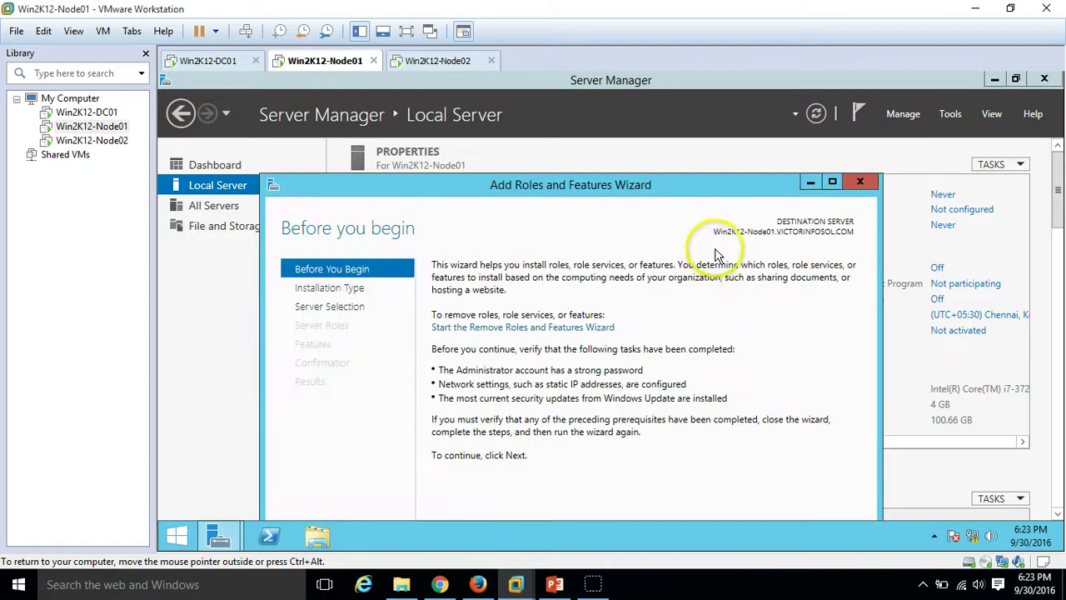
click(831, 181)
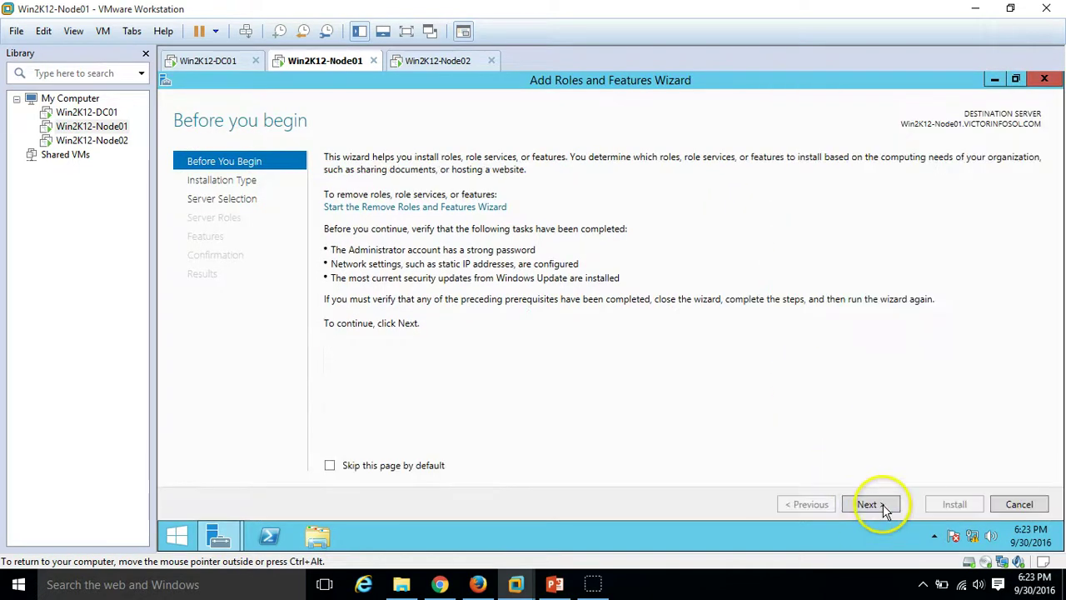
click(885, 510)
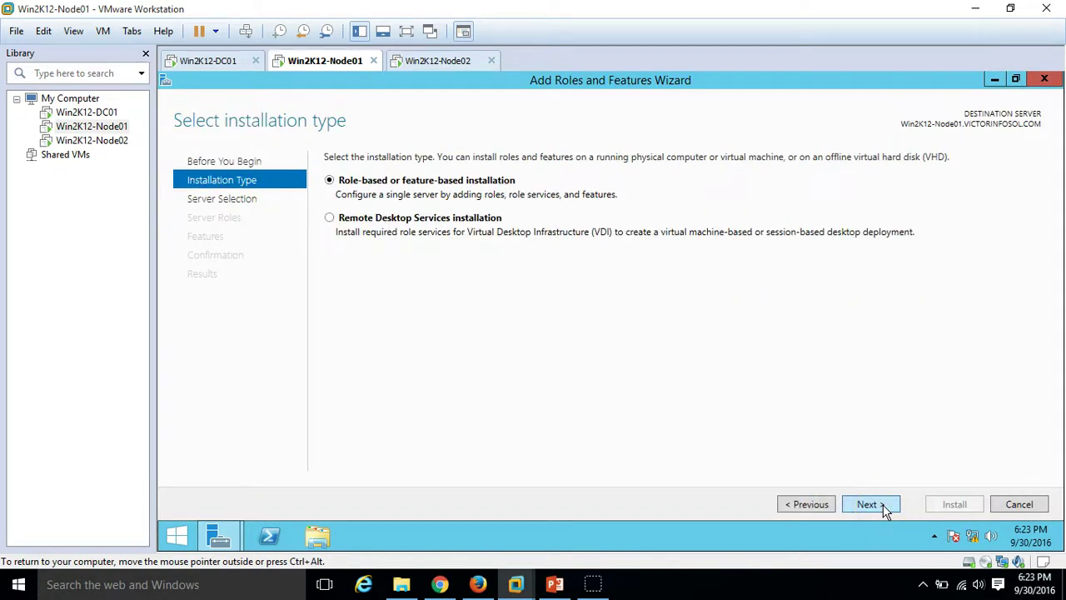
click(884, 510)
click(877, 503)
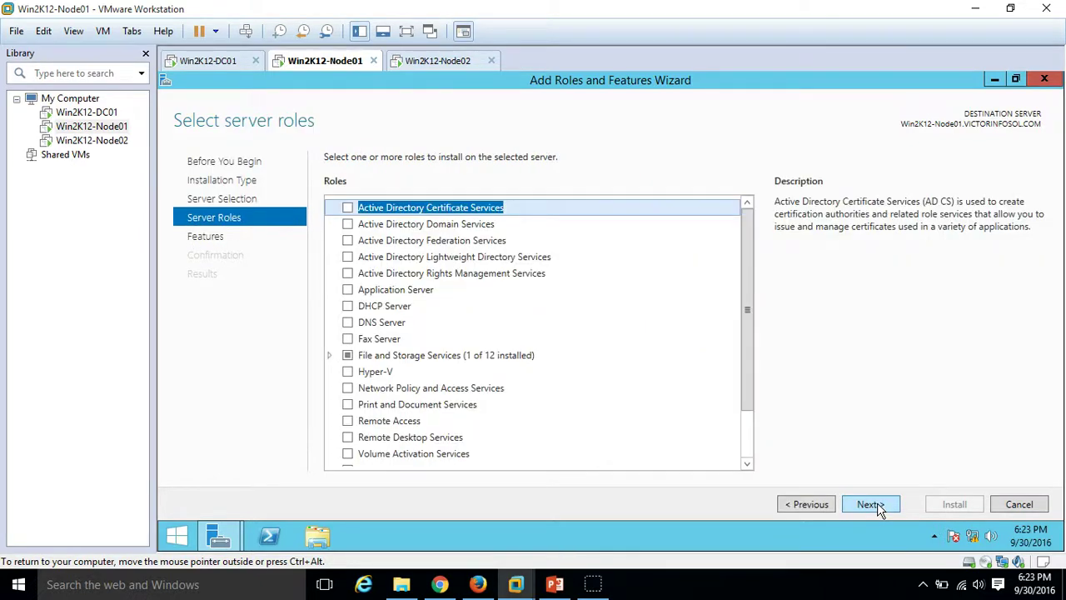
- Install the Multipath I/O feature on Win2K12-Node01 without adding any server roles
click(220, 242)
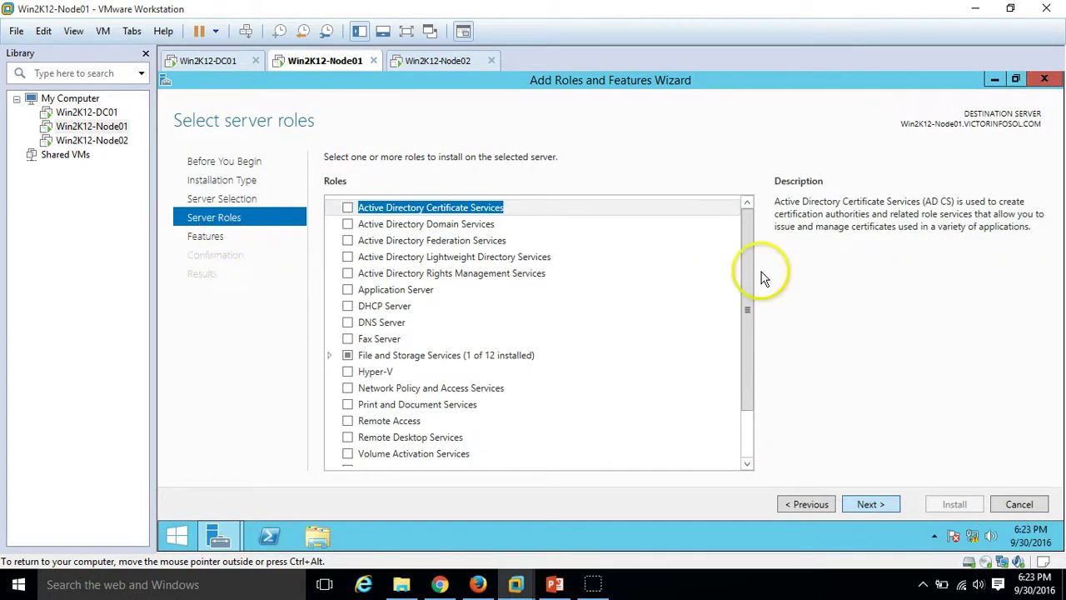
drag(751, 259, 747, 291)
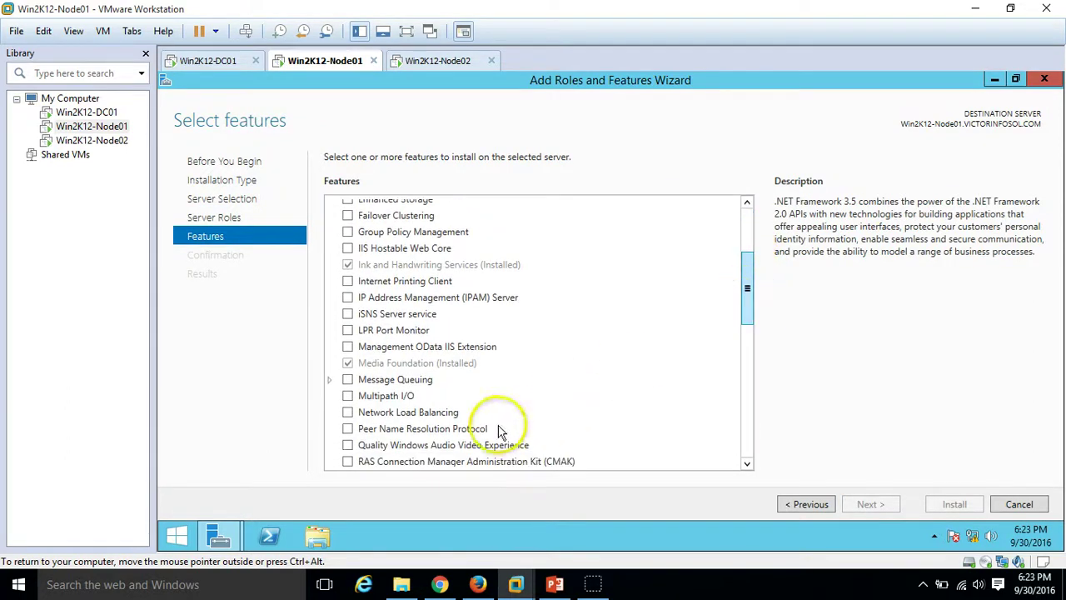
click(348, 396)
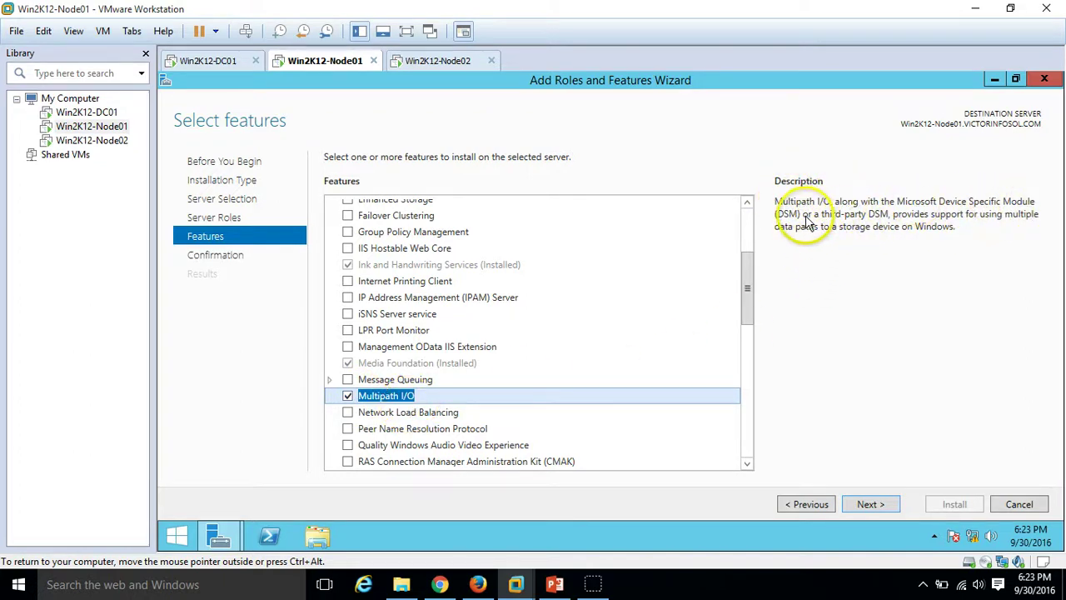
click(937, 276)
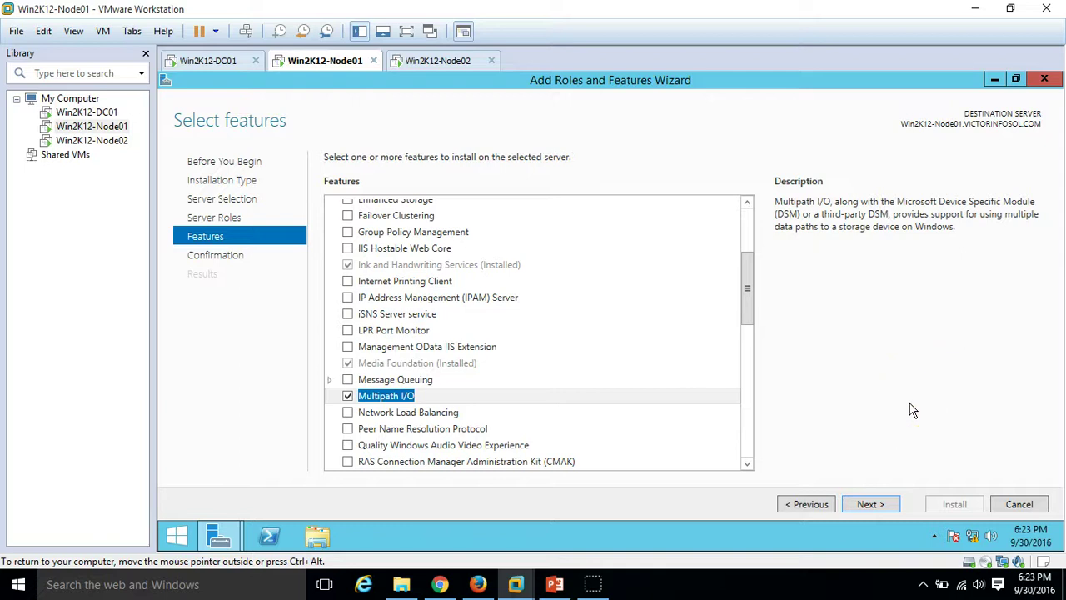
click(873, 507)
click(952, 505)
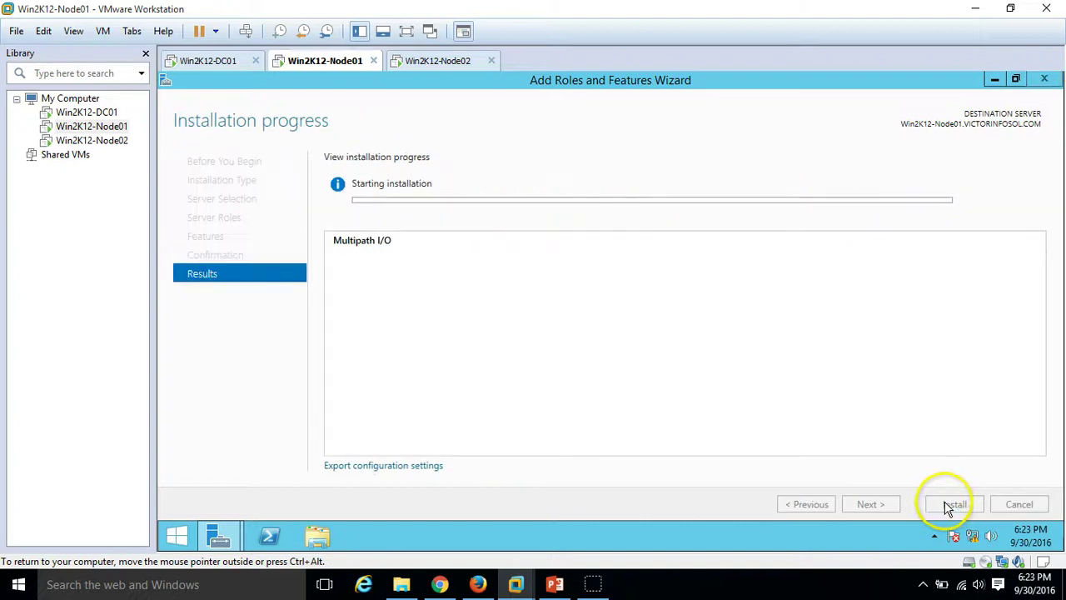
- On Win2K12-Node02, launch the Add Roles and Features Wizard and proceed with a role-based installation to the server roles selection
click(441, 61)
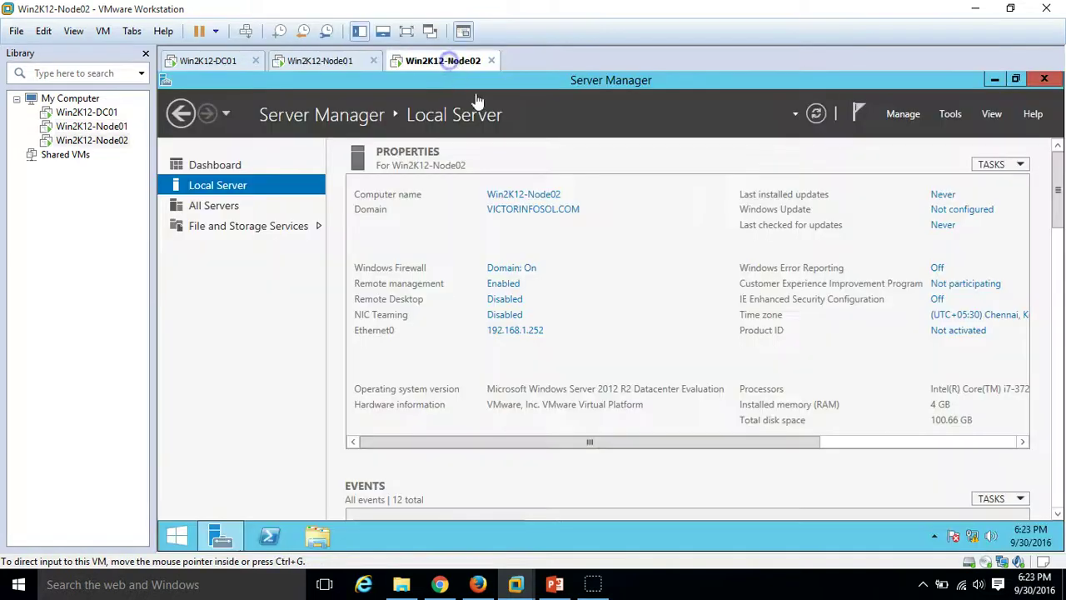
click(915, 114)
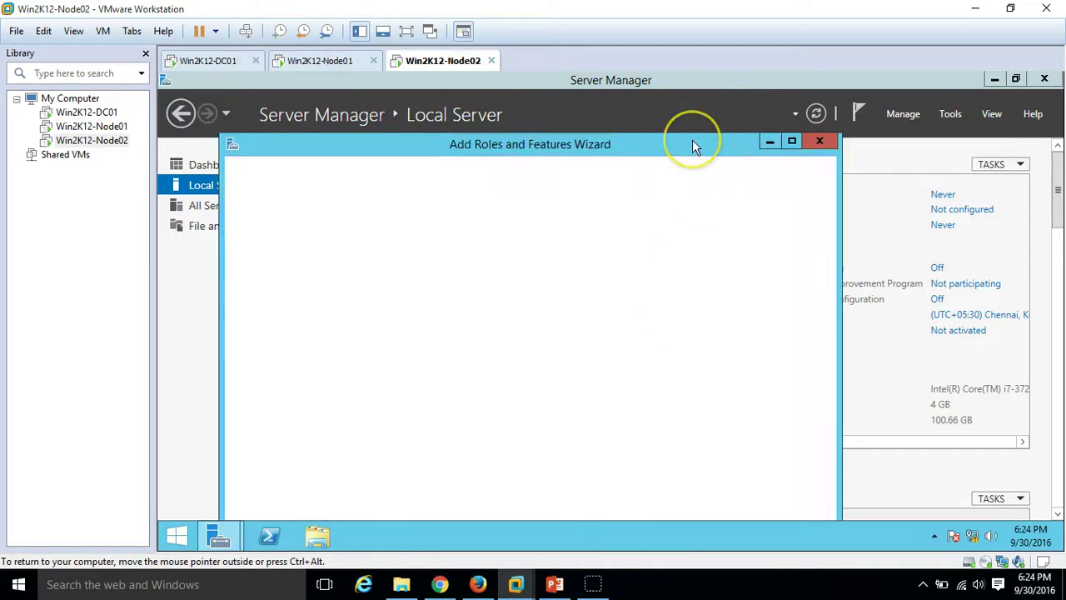
double_click(693, 144)
click(871, 504)
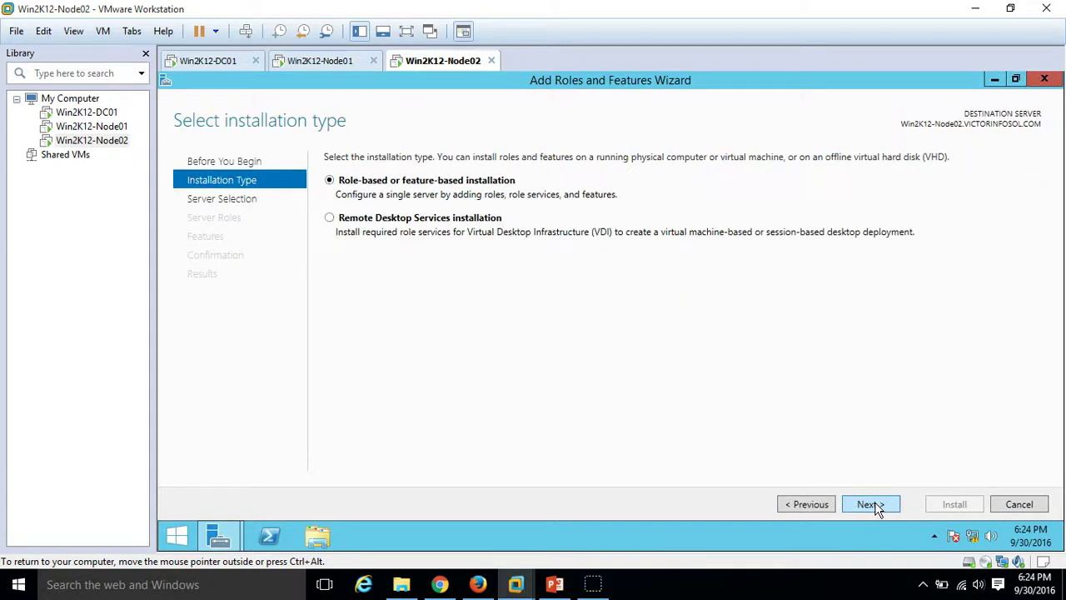
click(877, 510)
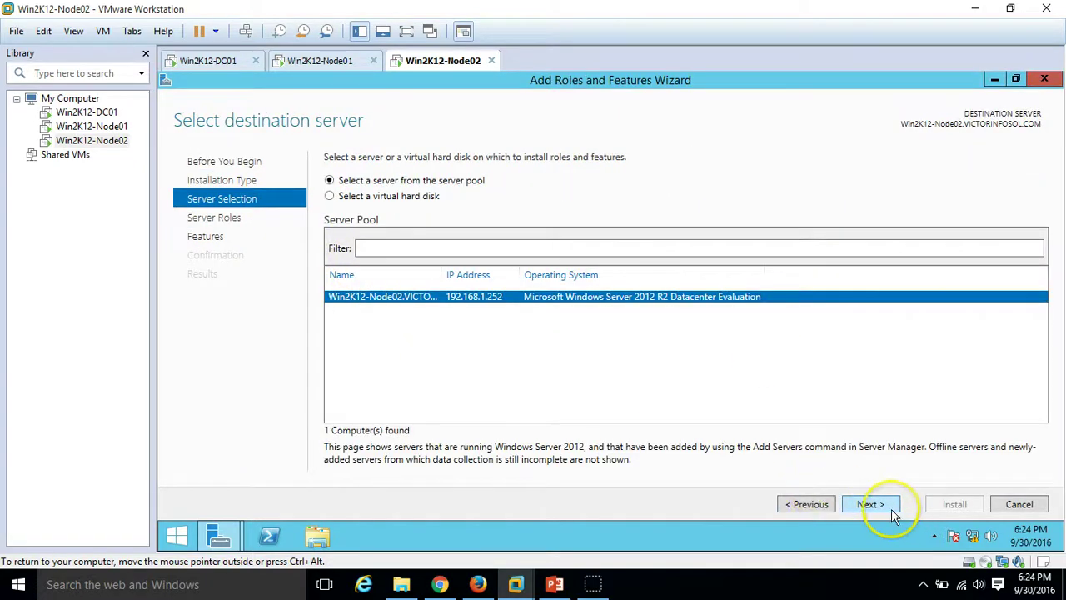
click(890, 509)
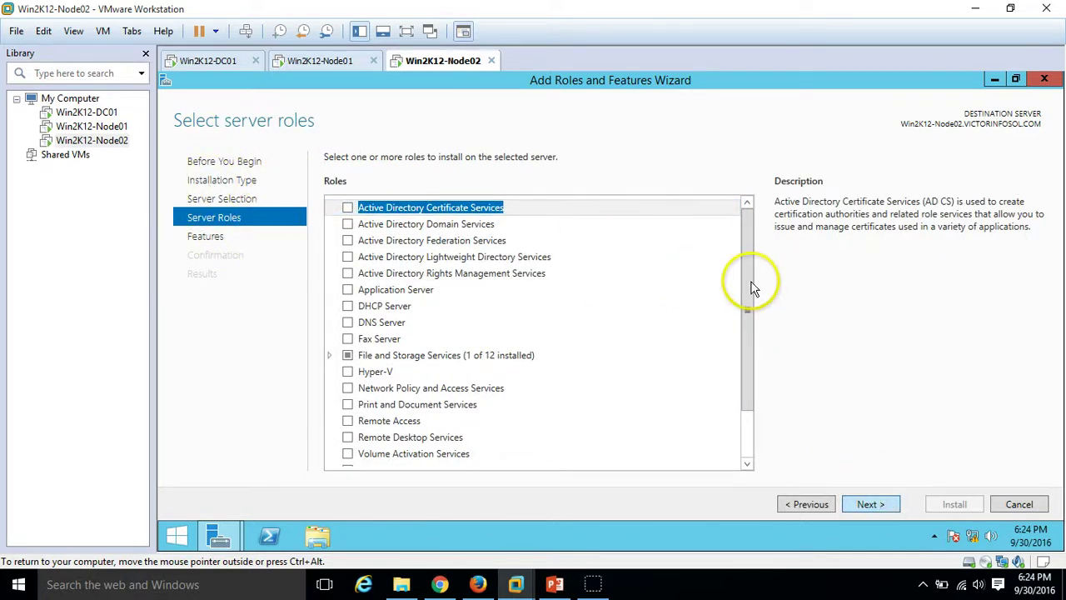
- Install the Multipath I/O feature on Win2K12-Node02 without adding any server roles
key(Return)
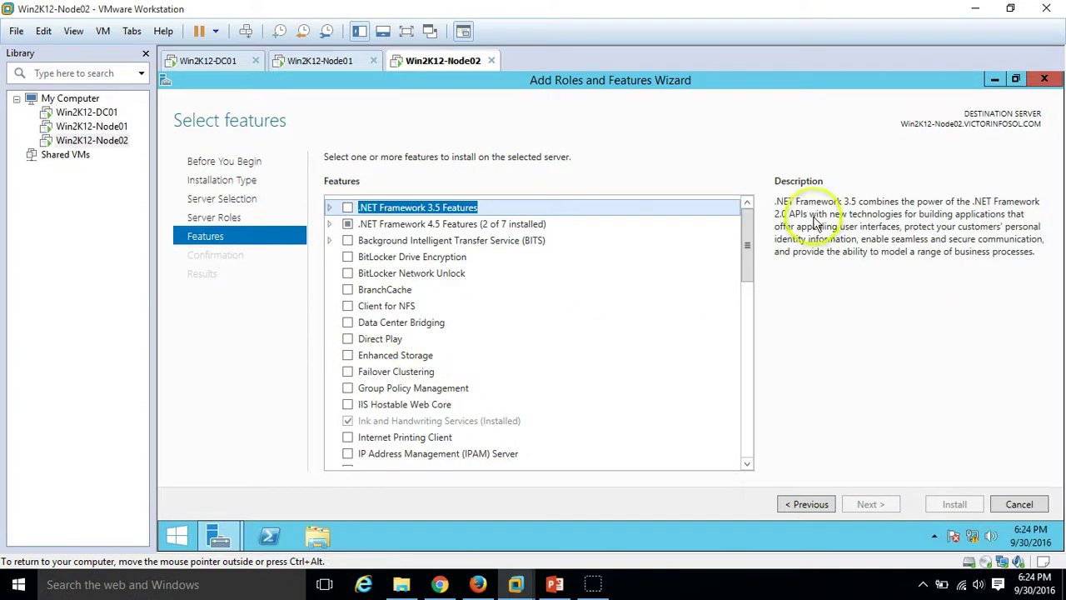
drag(752, 269, 750, 311)
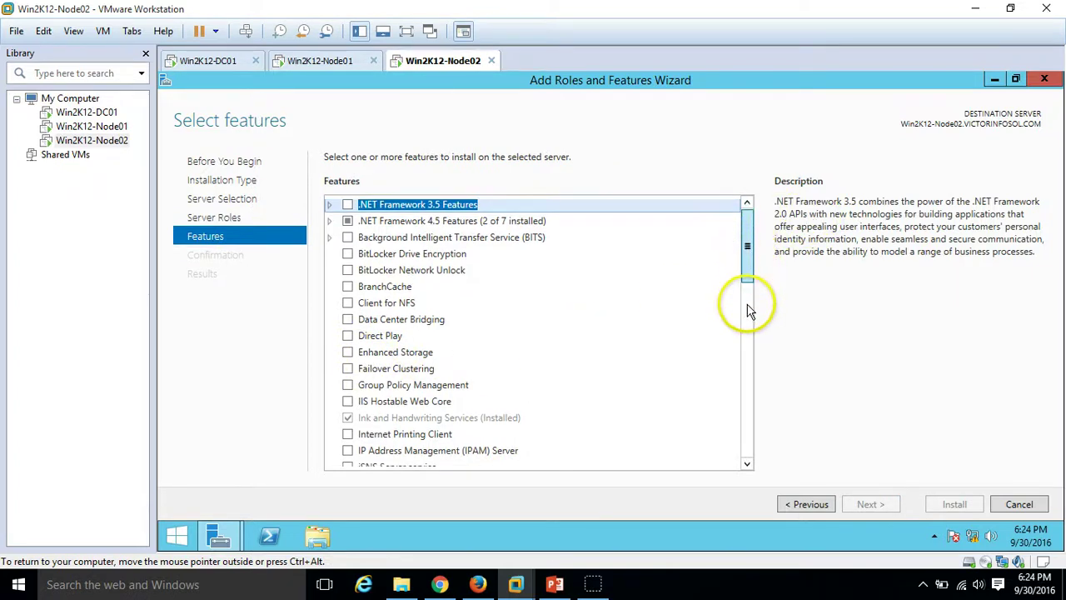
click(750, 310)
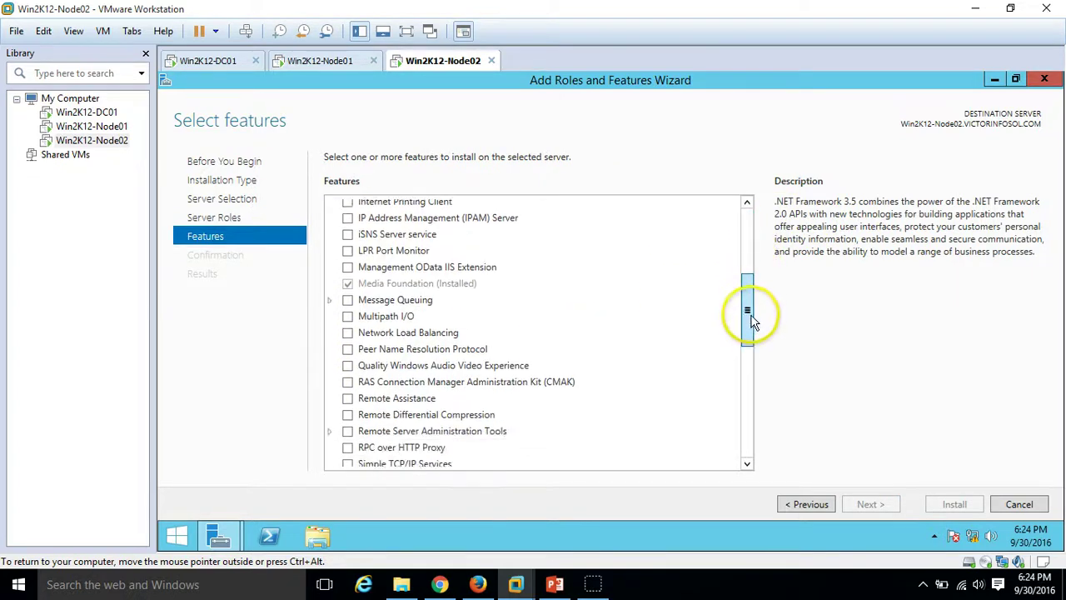
click(349, 312)
click(868, 505)
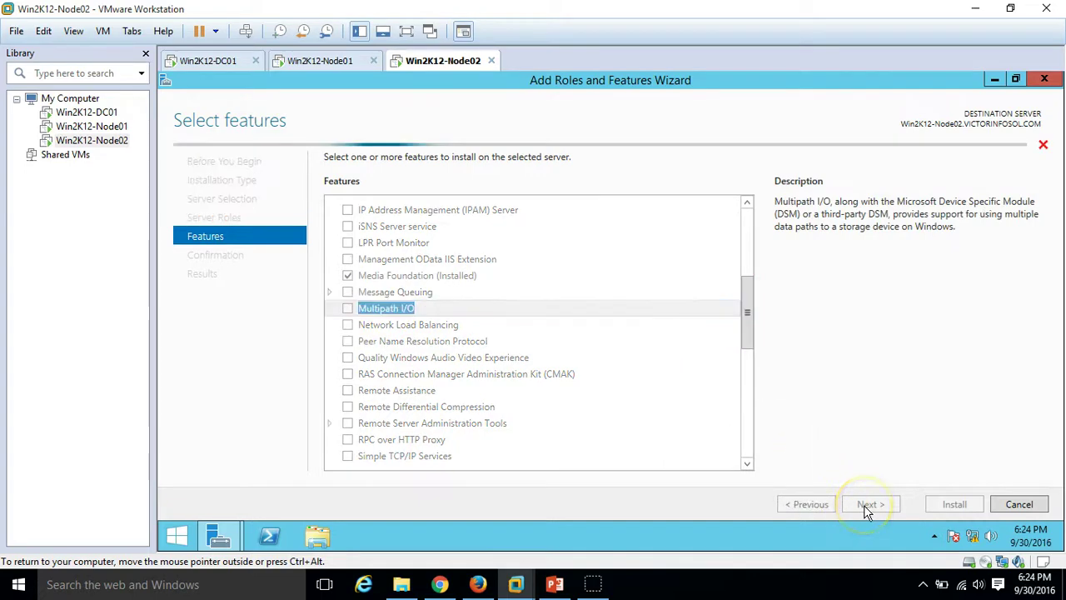
click(866, 505)
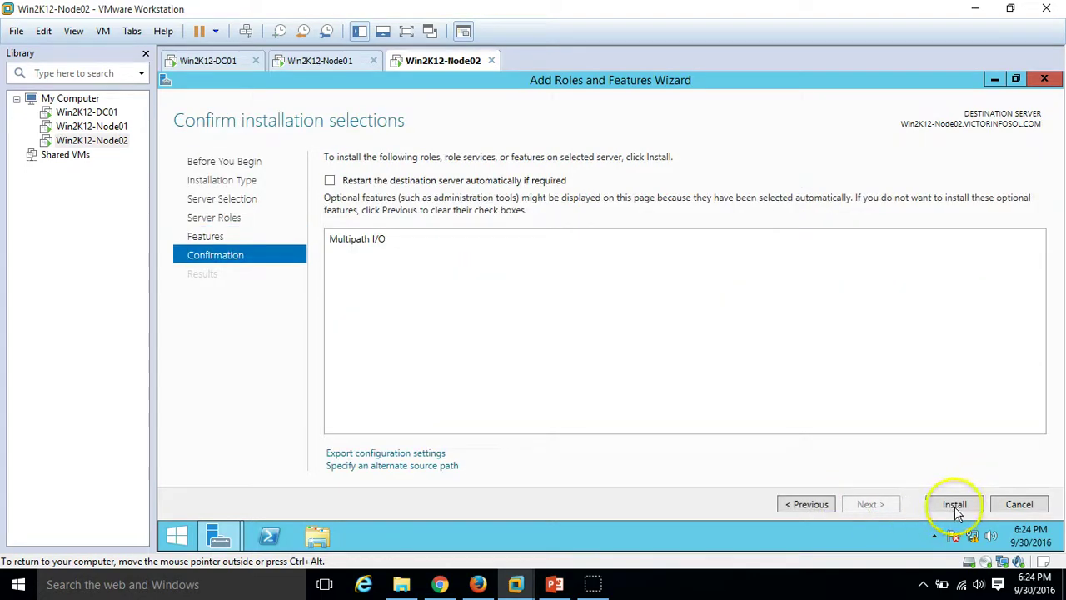
- Check the installation progress on both nodes and Win2K12-DC01, then close the iSCSI Target Server installation wizard on Win2K12-DC01
click(323, 60)
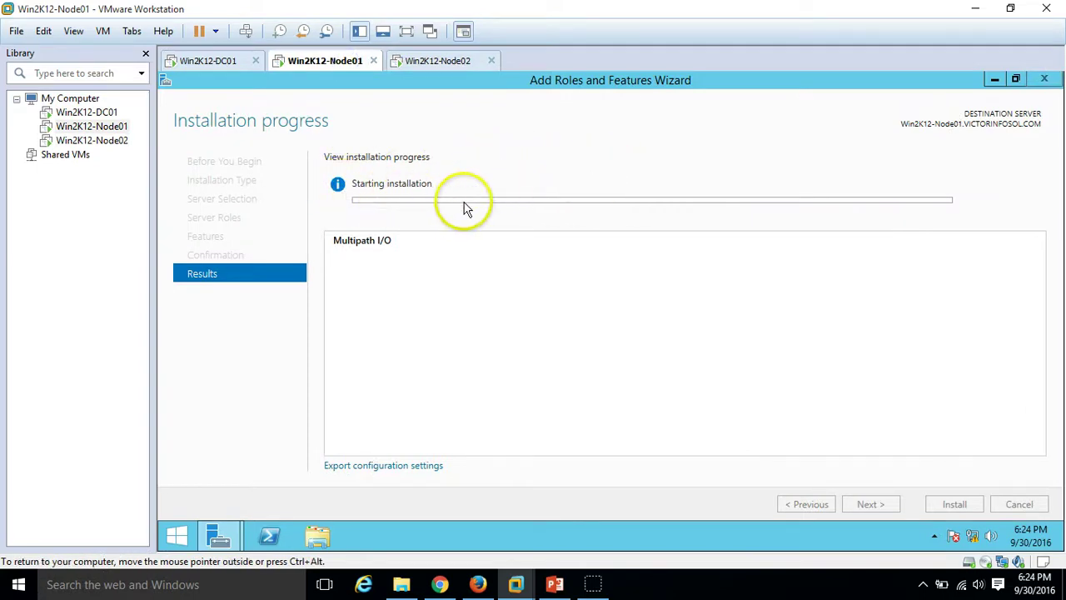
click(439, 61)
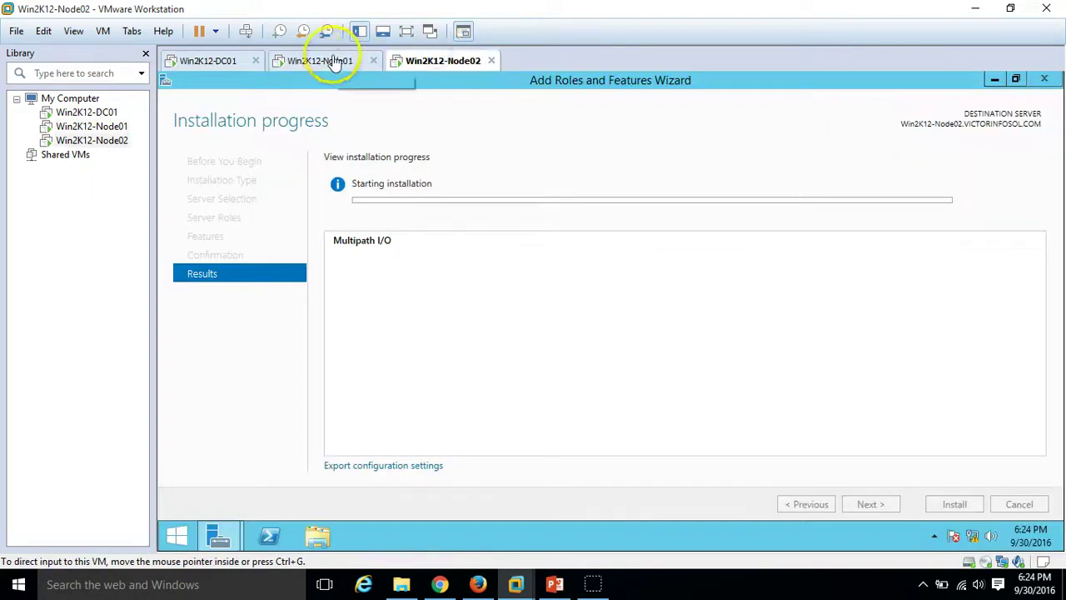
click(329, 61)
click(200, 61)
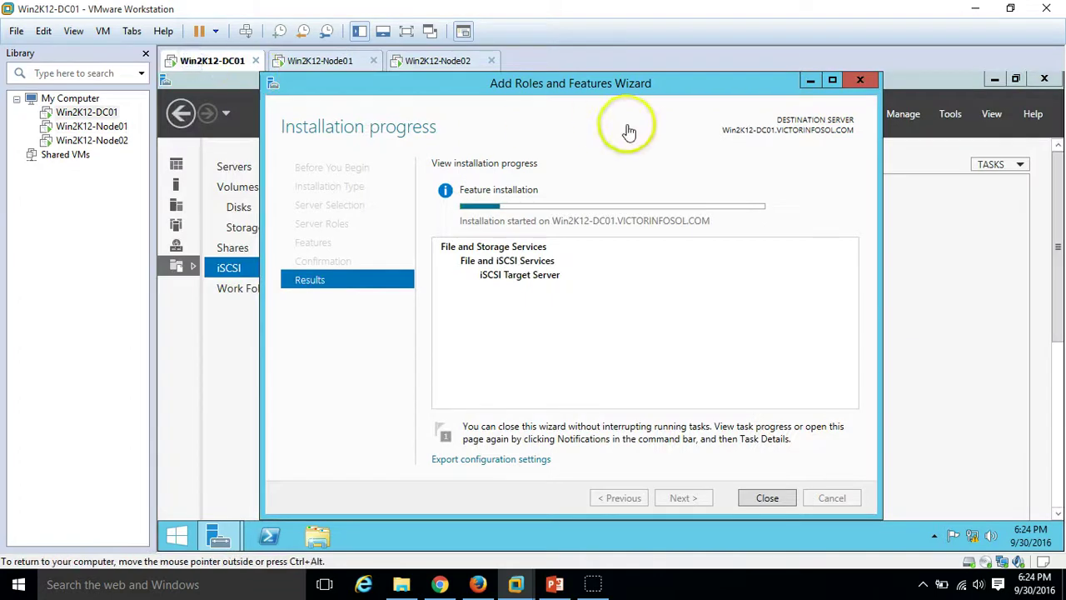
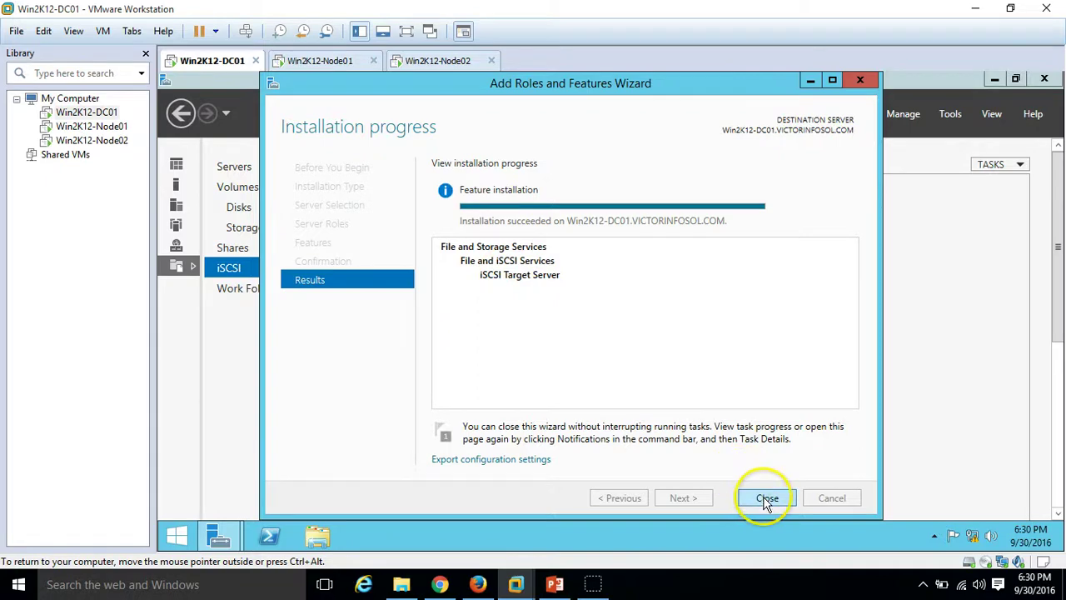
click(767, 499)
- Check the Multipath I/O installation progress on Win2K12-Node01 and Win2K12-Node02, then return to the iSCSI page on Win2K12-DC01
click(333, 61)
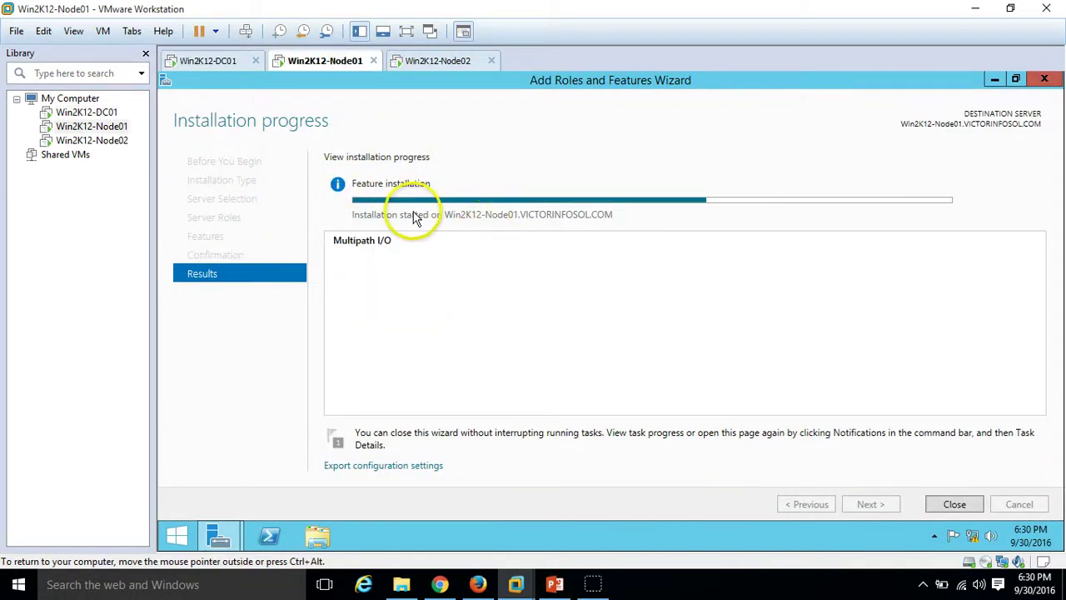
click(443, 61)
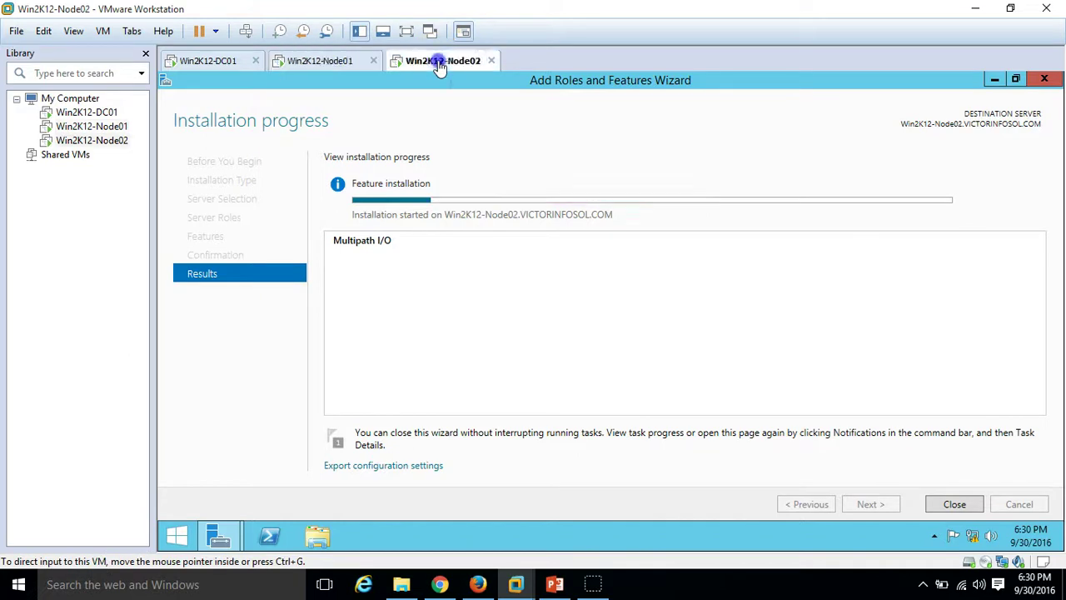
click(315, 62)
click(232, 63)
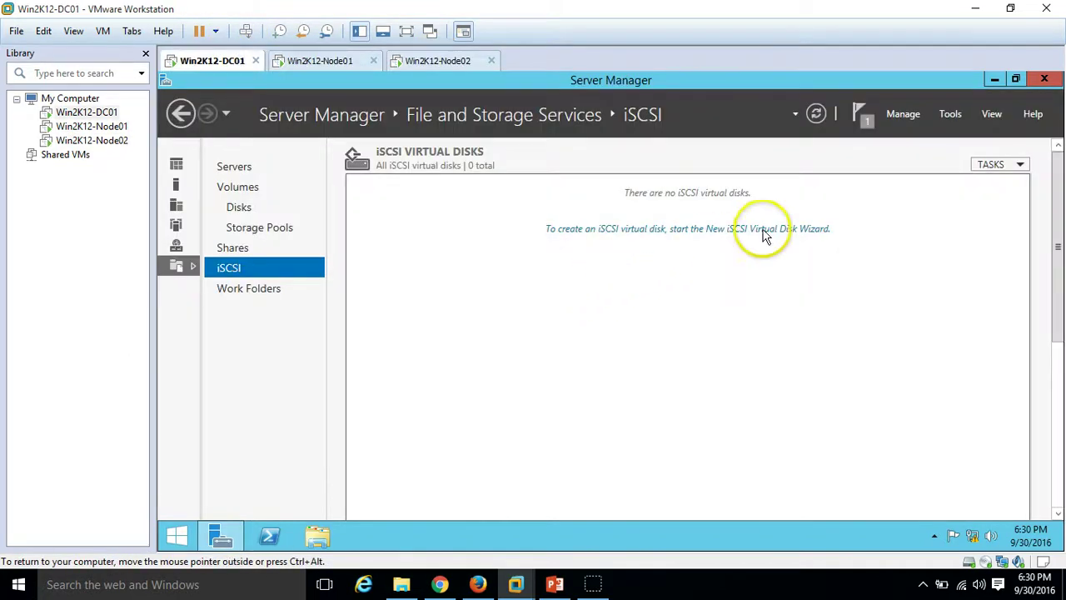
- Refresh the iSCSI page on Win2K12-DC01, show the virtual machine full screen, and start the New iSCSI Virtual Disk Wizard
click(816, 114)
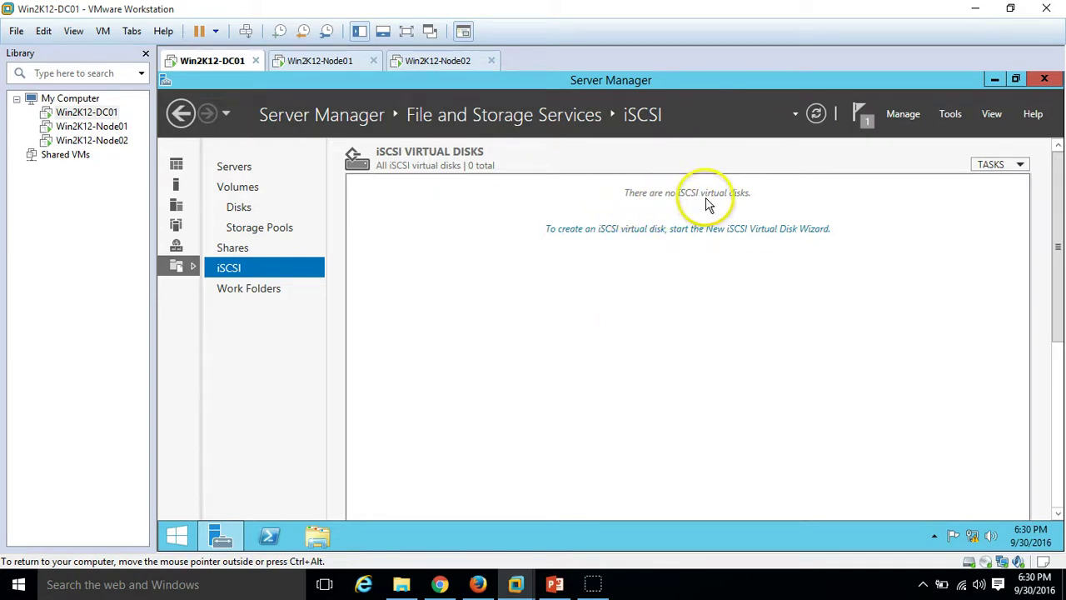
click(406, 33)
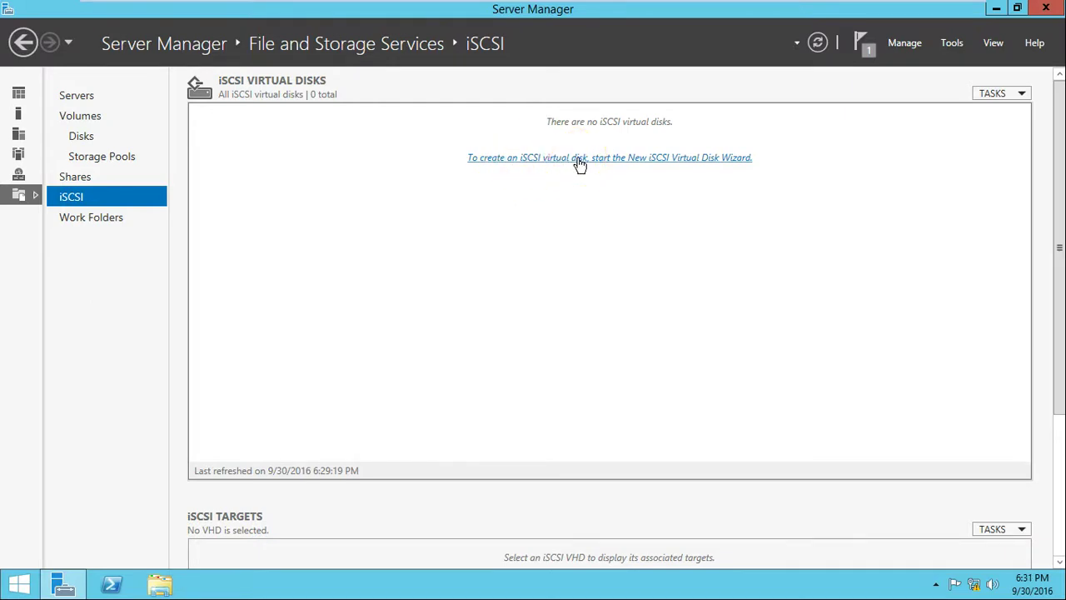
click(491, 165)
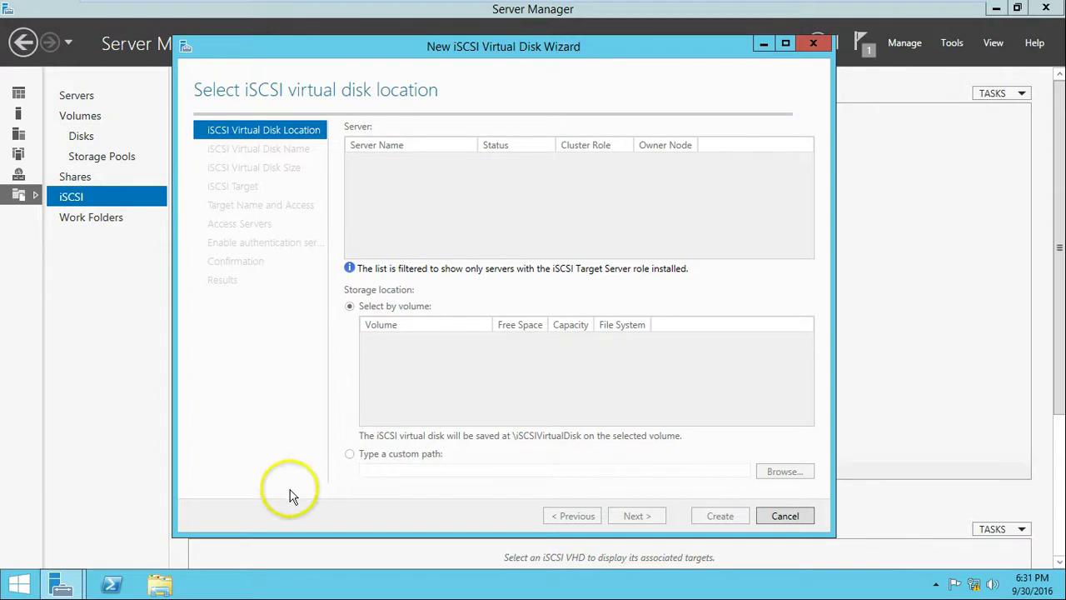
- Check the free space of drive C in This PC, then choose volume C: on Win2K12-DC01 as the virtual disk's storage location
click(160, 585)
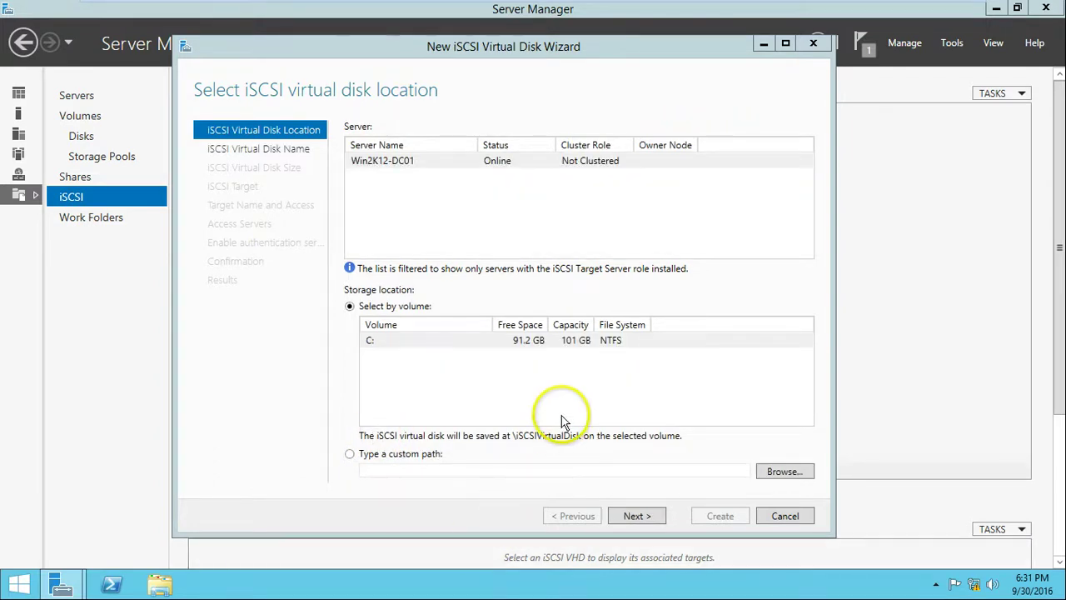
double_click(524, 340)
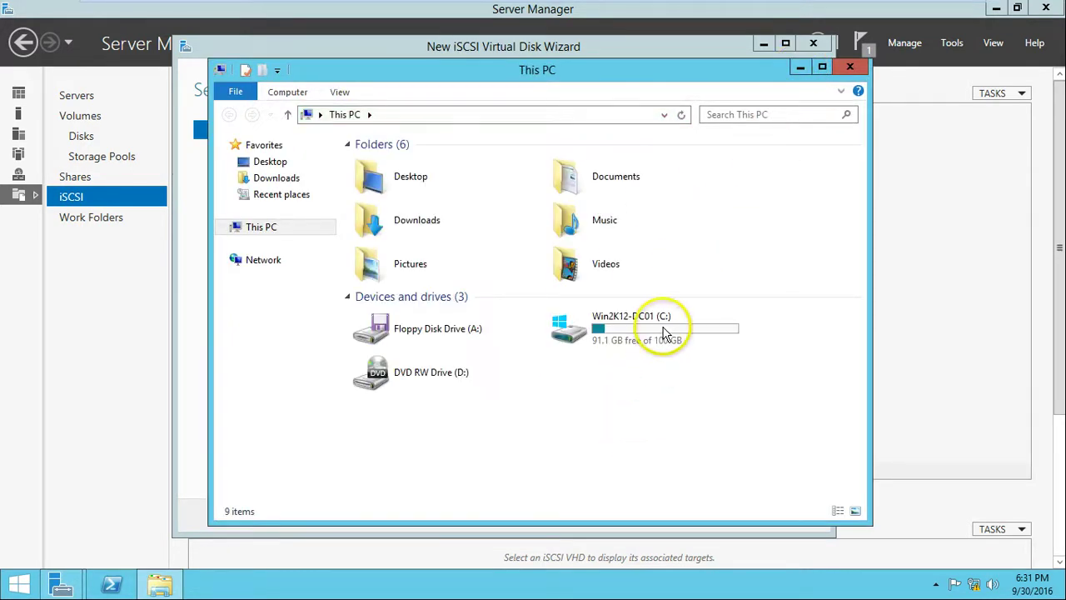
click(654, 332)
click(800, 69)
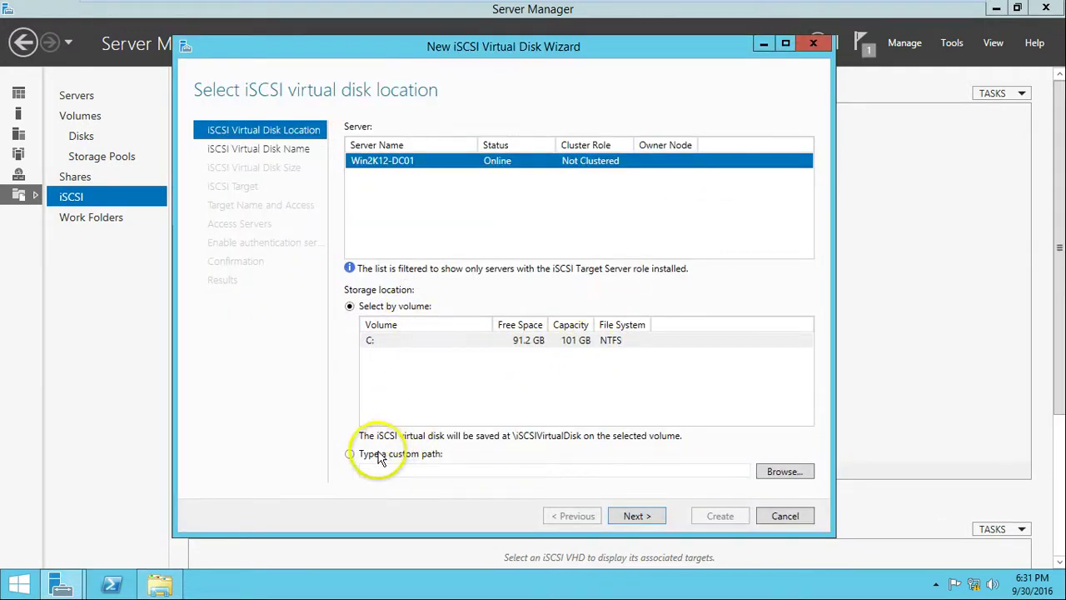
click(398, 341)
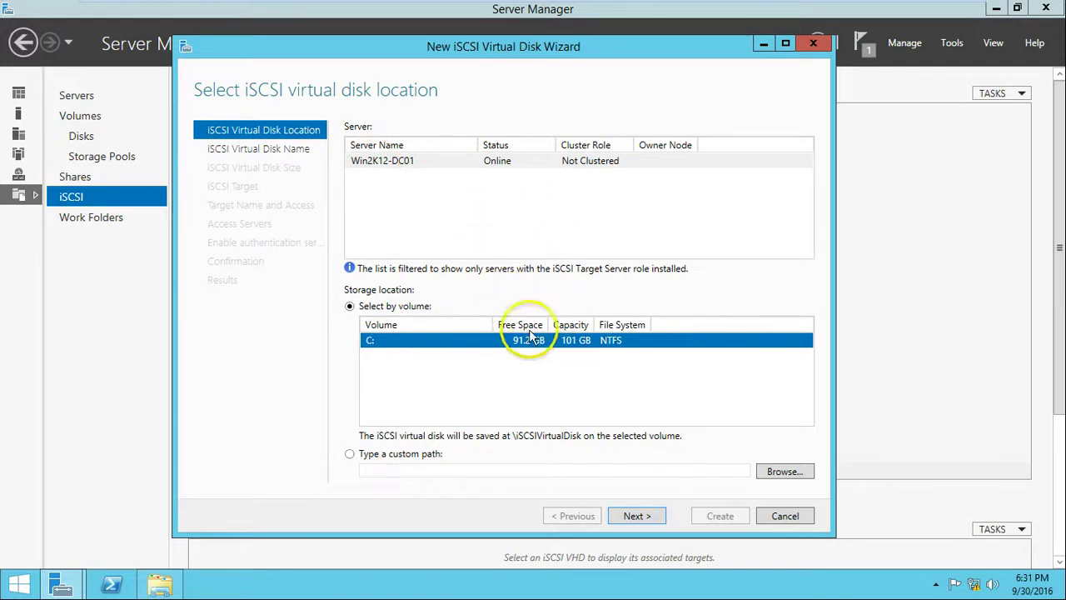
click(638, 516)
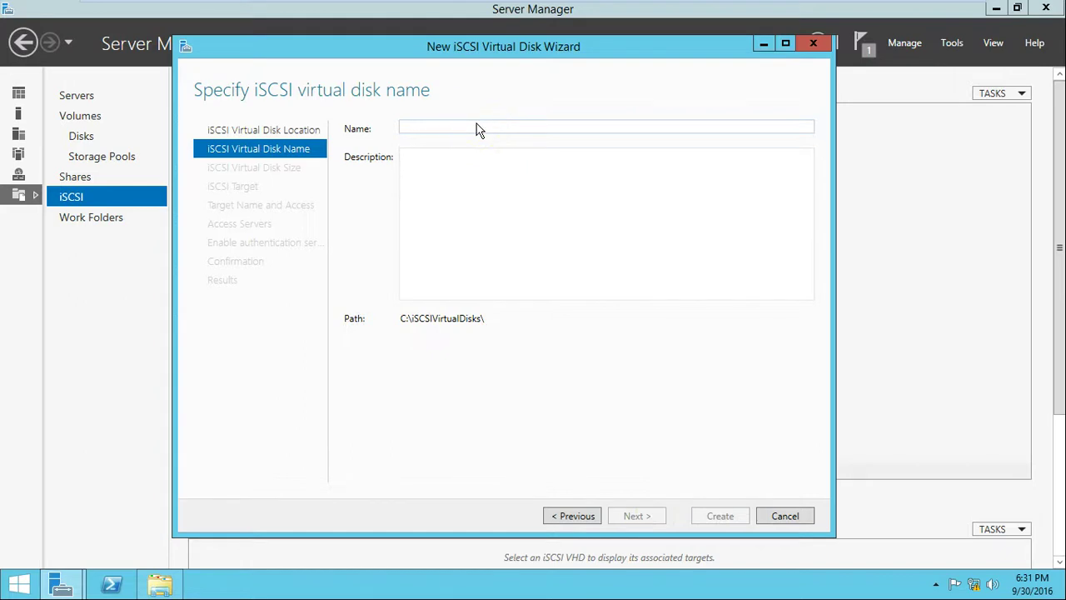
- Name the iSCSI virtual disk iSCSI-Disk01, review its file path, and continue to the size settings
text(iSCSI)
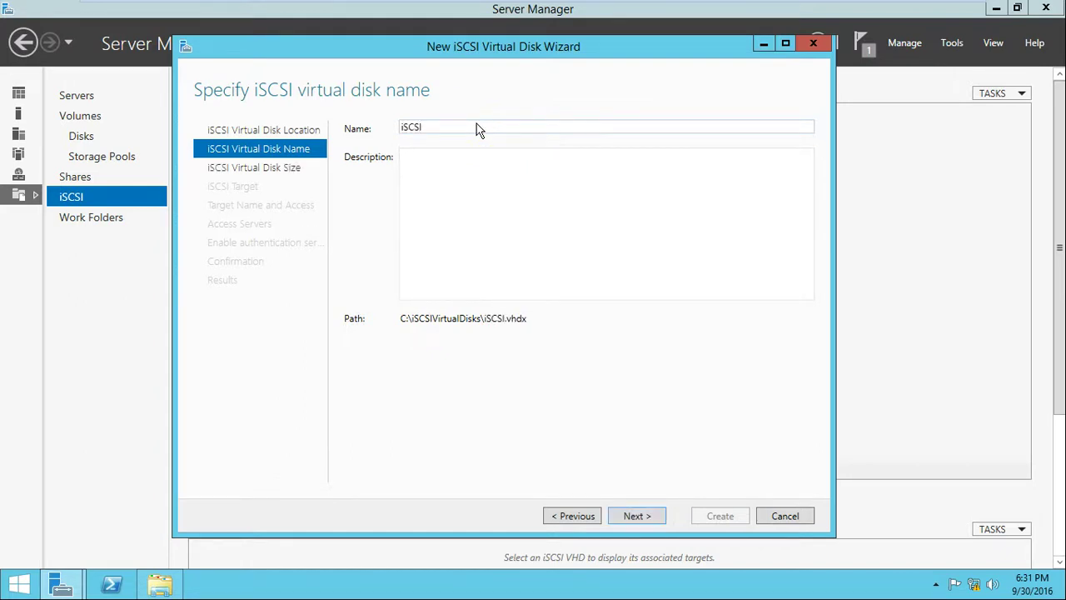
text(-Disk01)
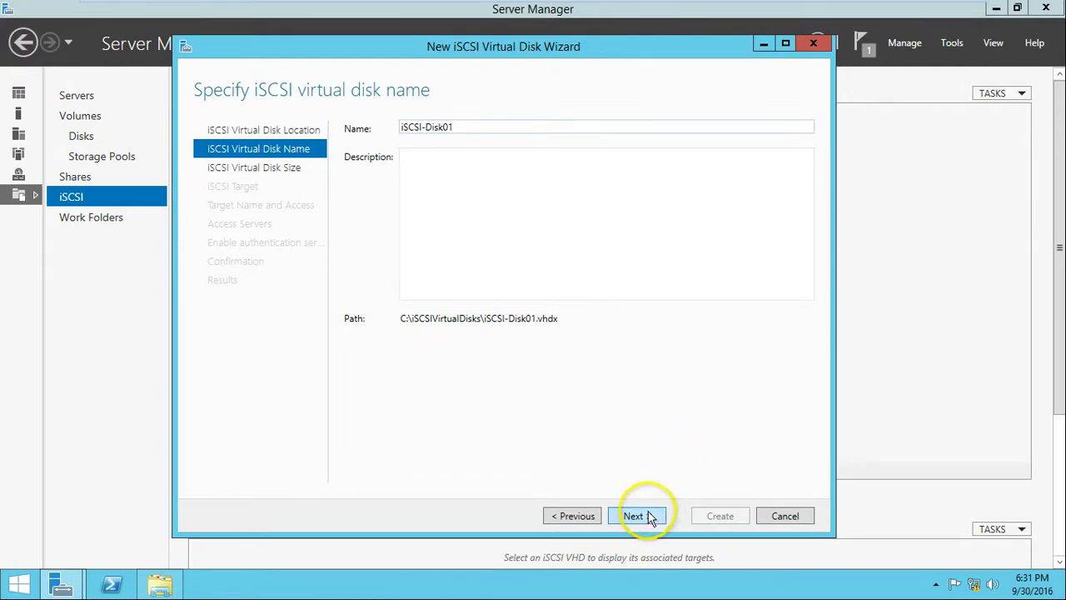
drag(405, 328, 481, 359)
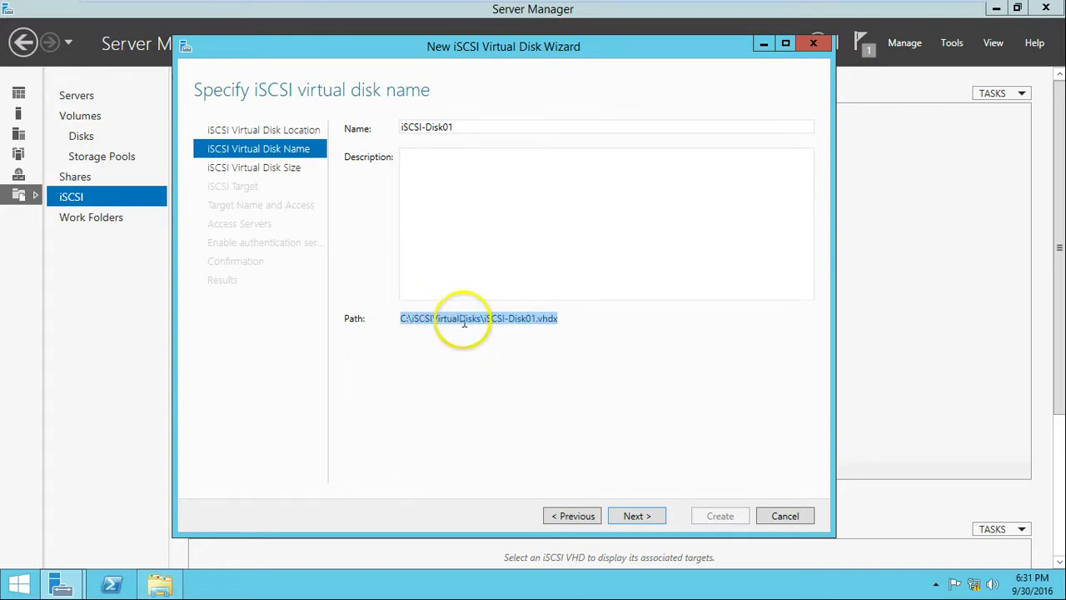
click(462, 319)
drag(572, 318, 498, 318)
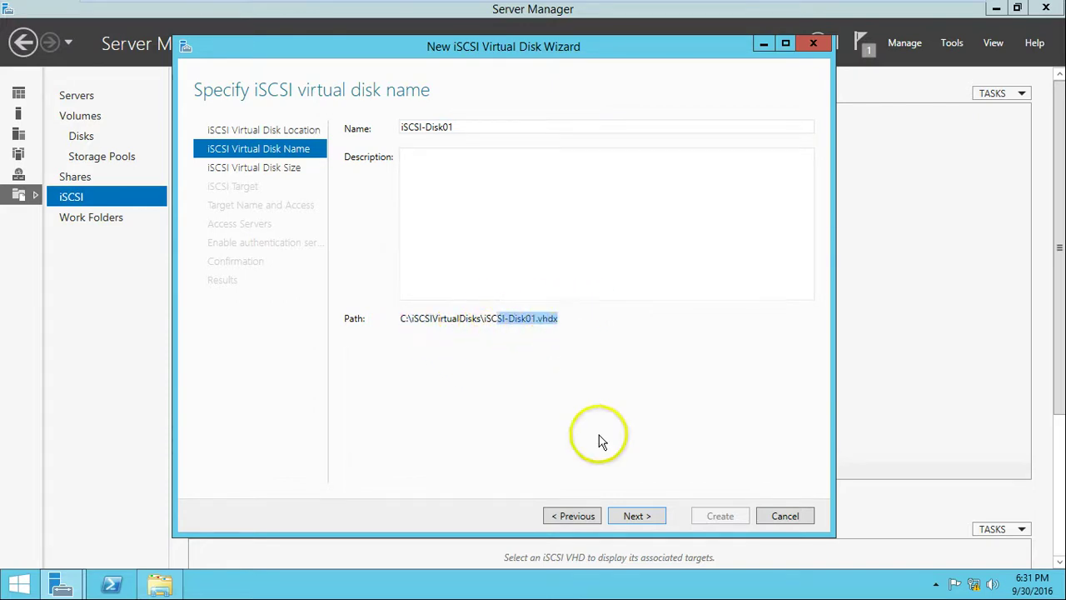
click(649, 521)
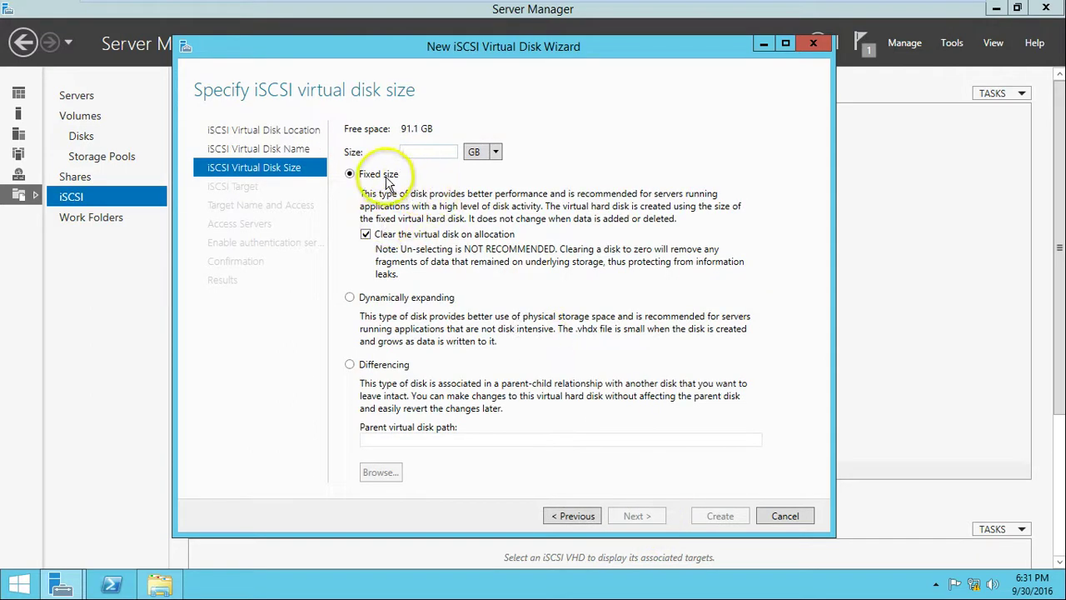
- Make the iSCSI virtual disk dynamically expanding with a size of 50 GB and continue to the target assignment
click(425, 149)
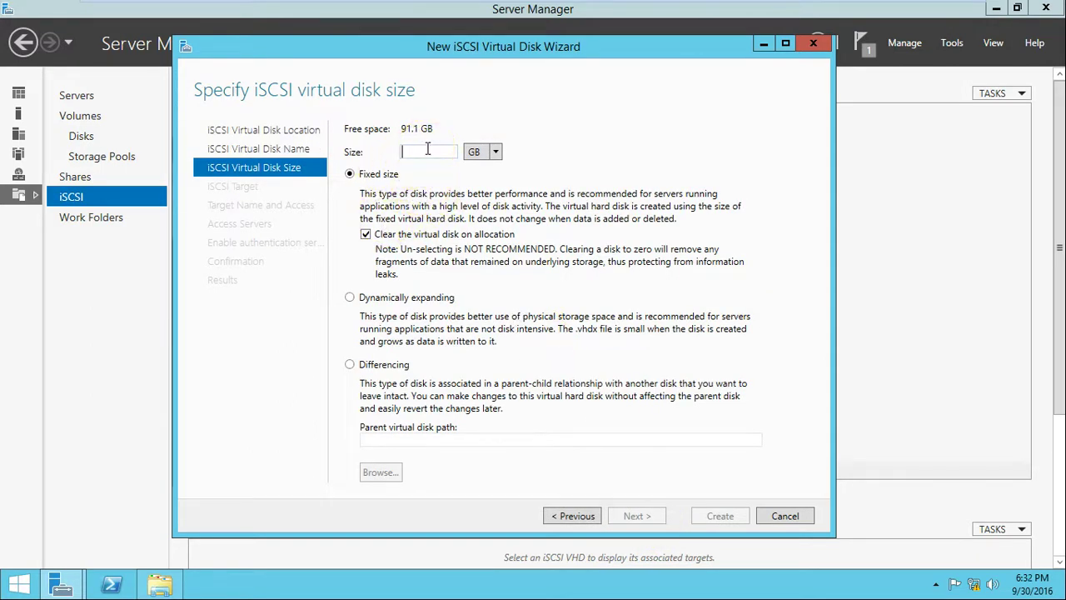
text(20)
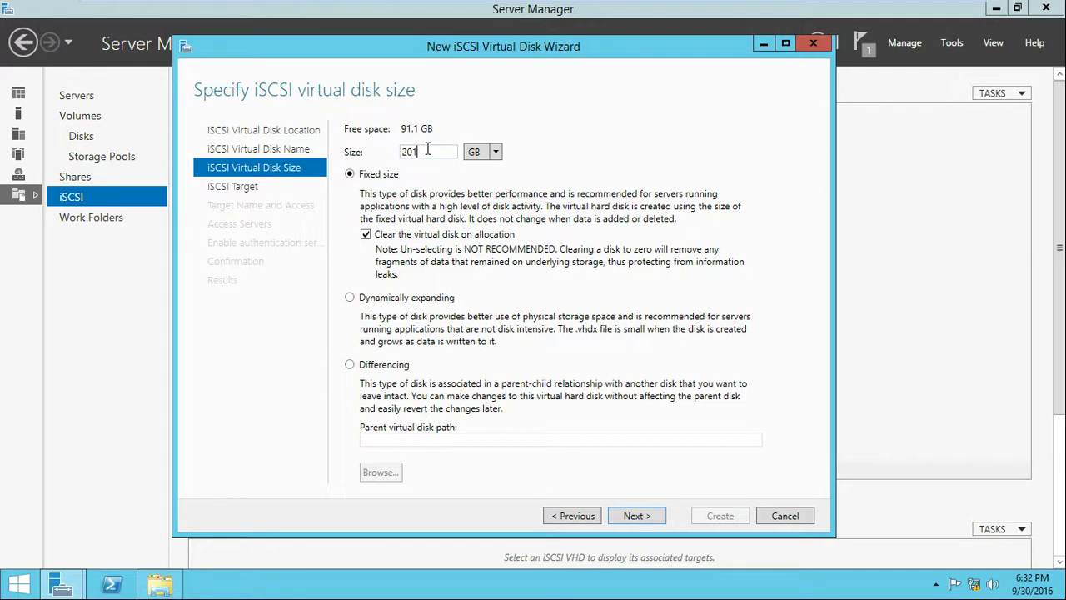
click(350, 298)
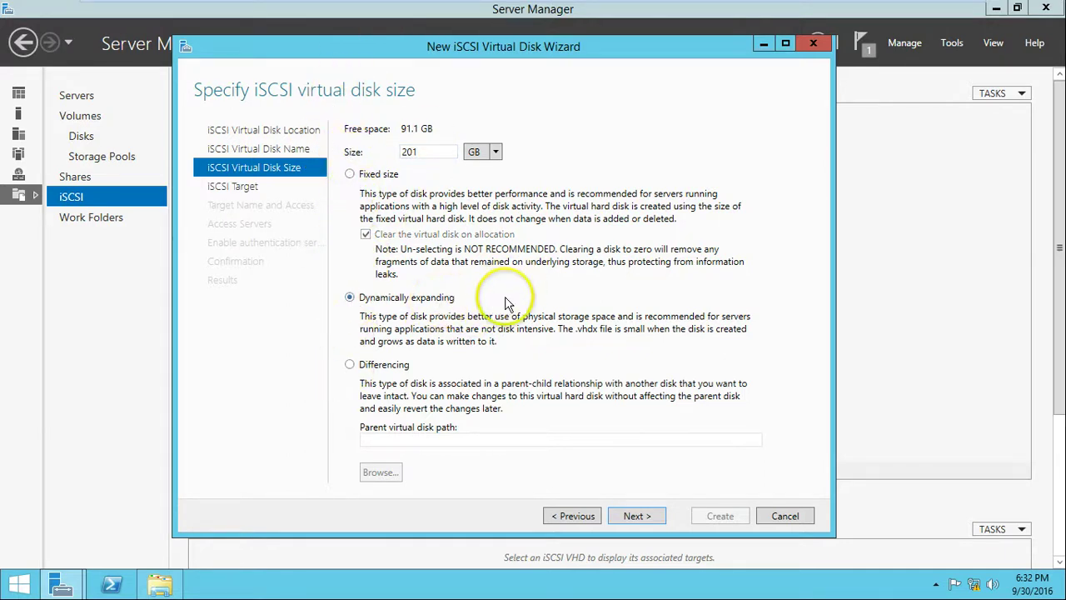
click(633, 516)
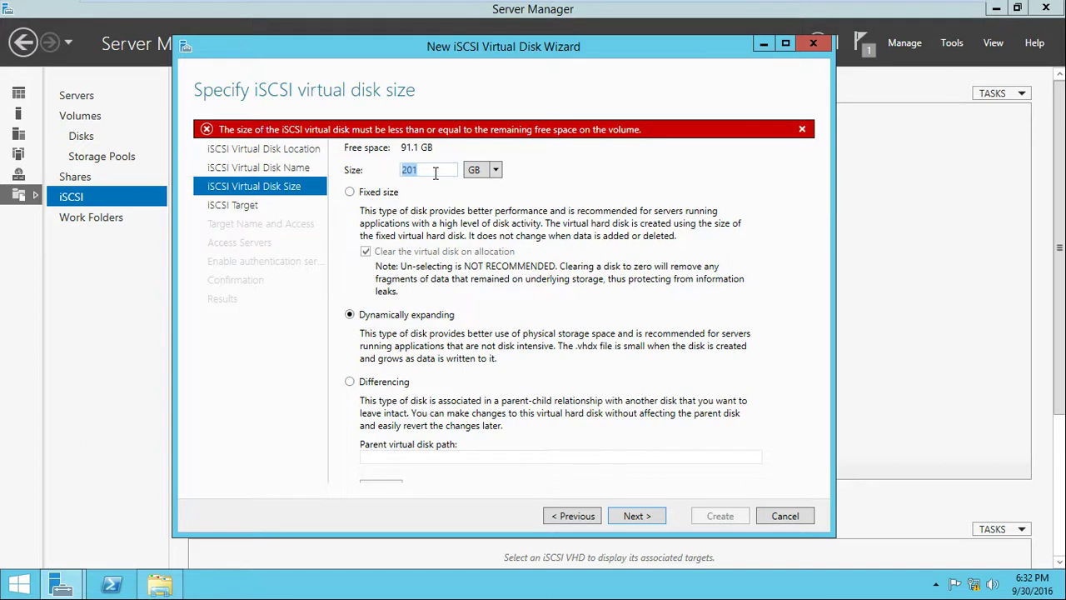
click(435, 170)
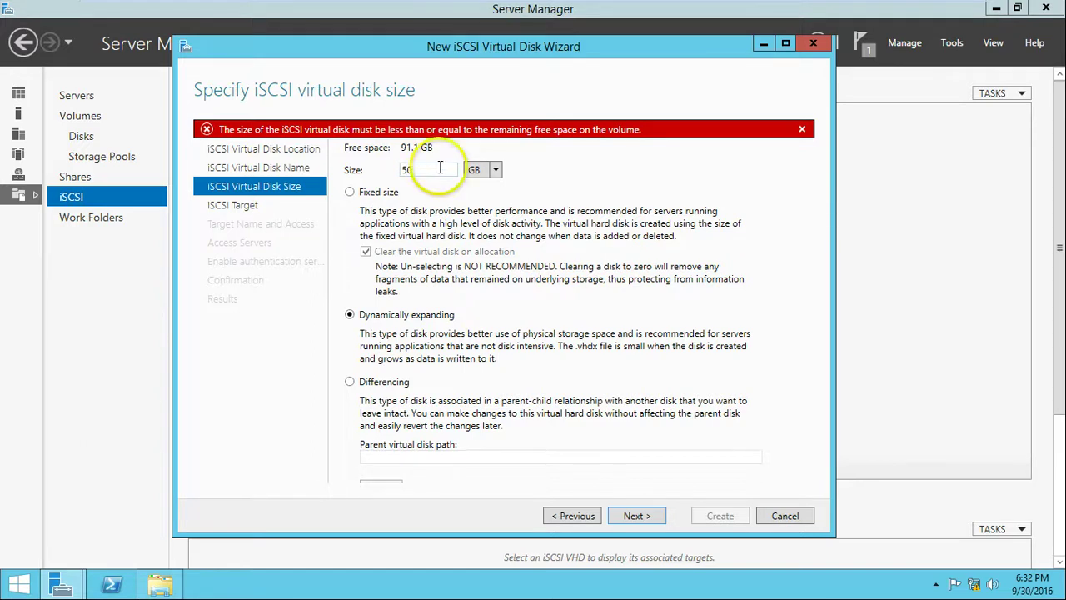
click(640, 516)
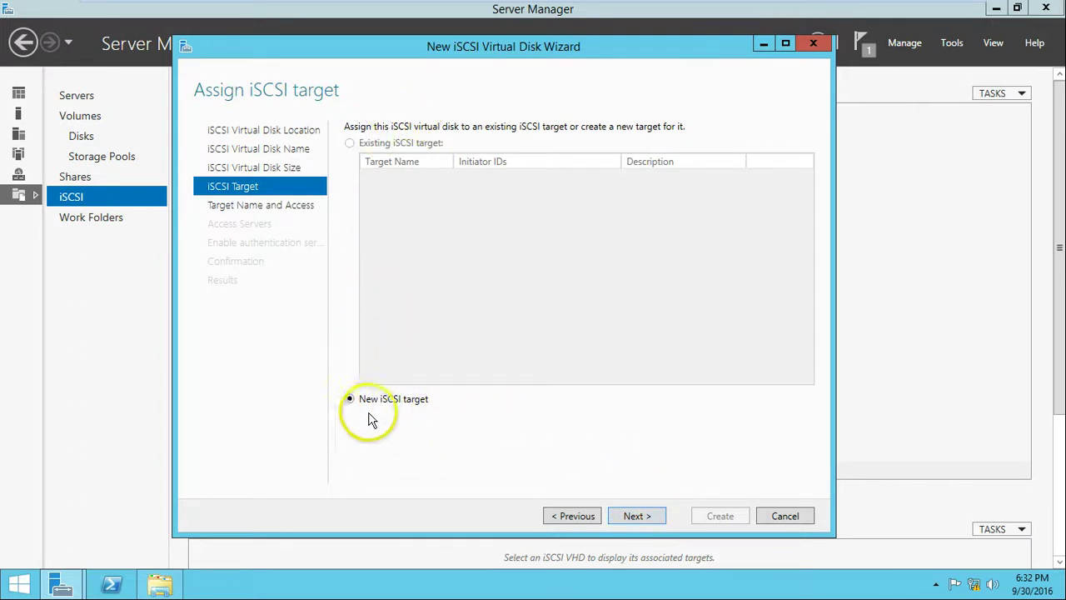
- Assign the disk to a new iSCSI target named iSCSI-Win2K12-DC01-Target and continue to the access servers
click(636, 516)
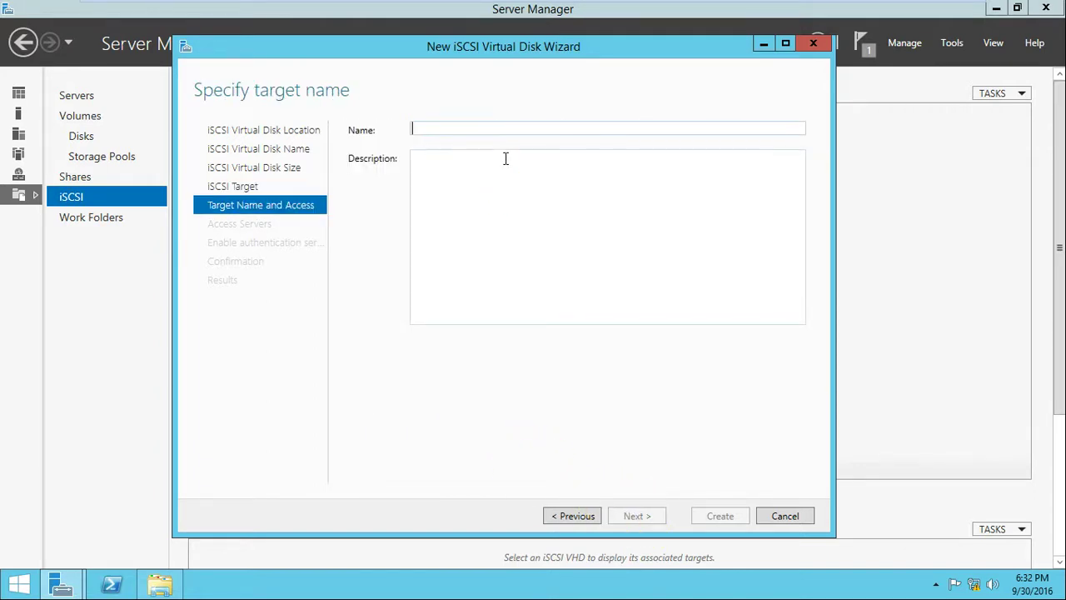
text(iSCSI-Win2K12-DC01-Target)
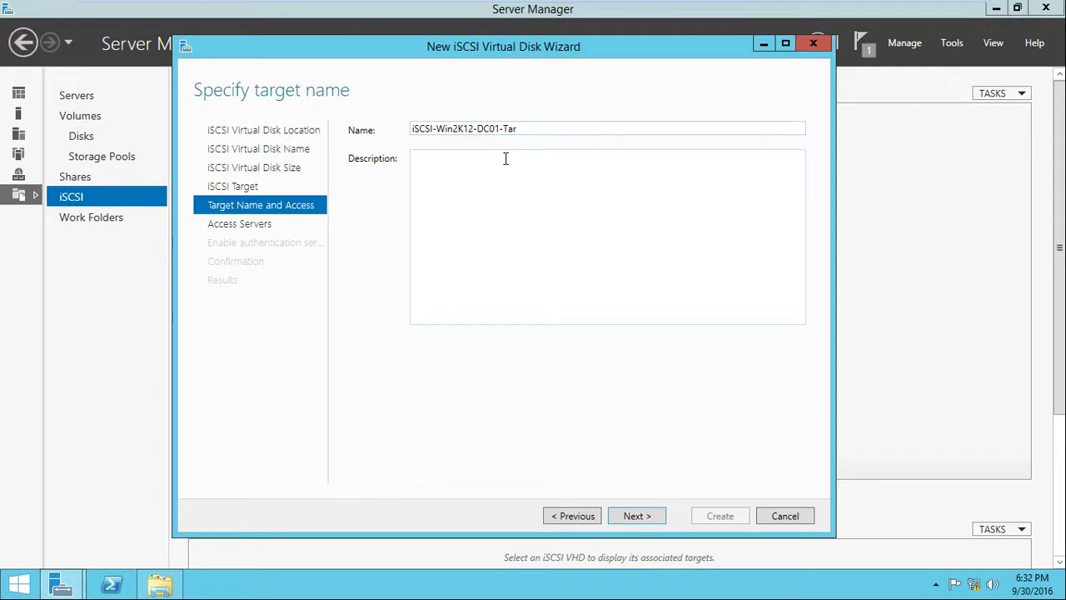
click(630, 516)
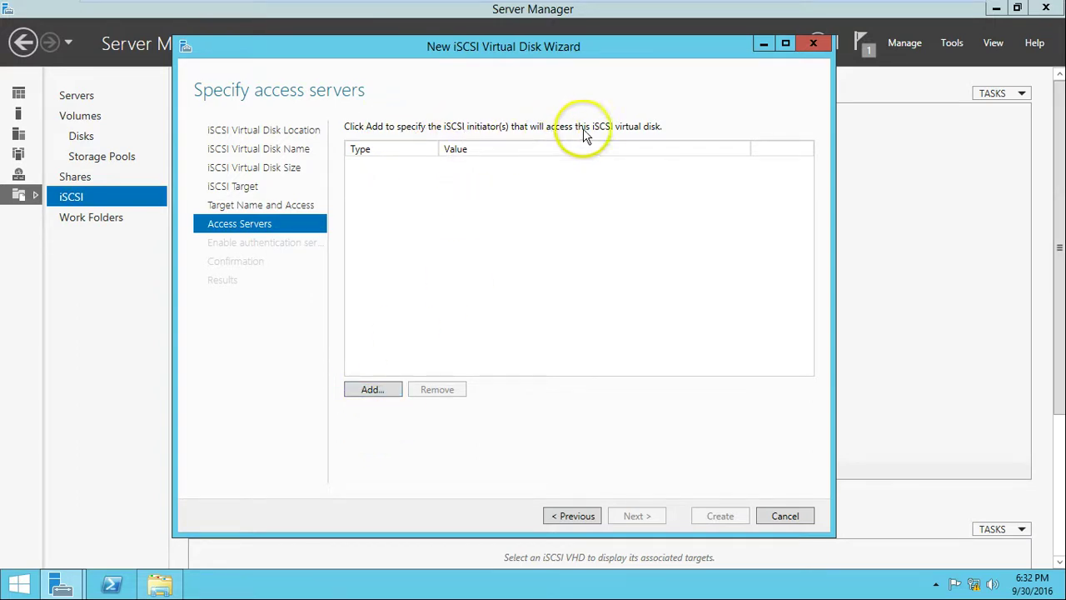
- Add WIN2K12-NODE01 as an access server by querying the initiator computer for its ID, finding it with the name Win2K12-No
click(371, 389)
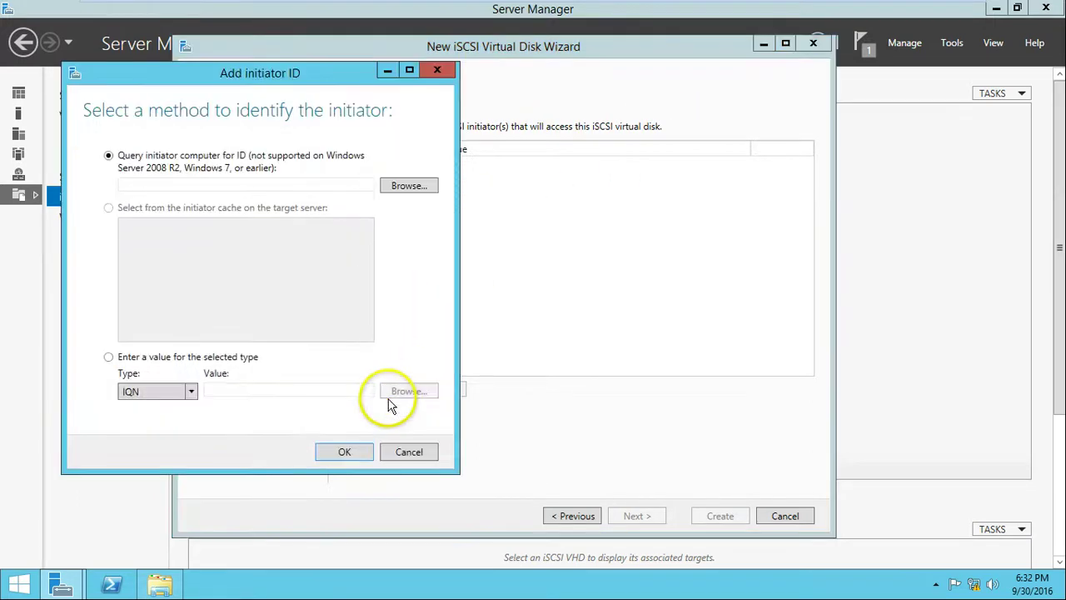
drag(239, 77, 476, 68)
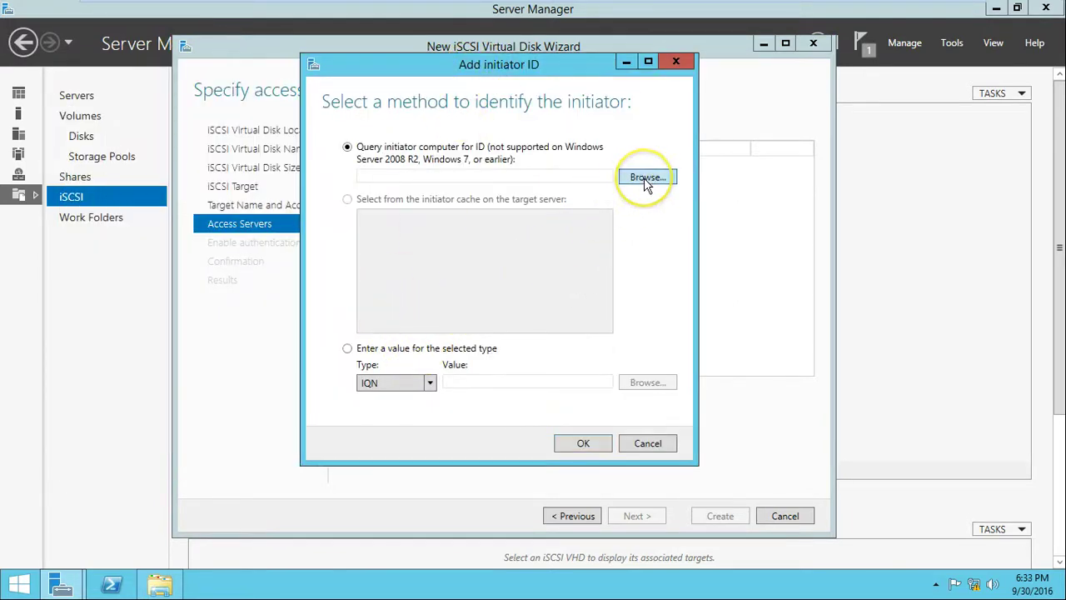
click(646, 178)
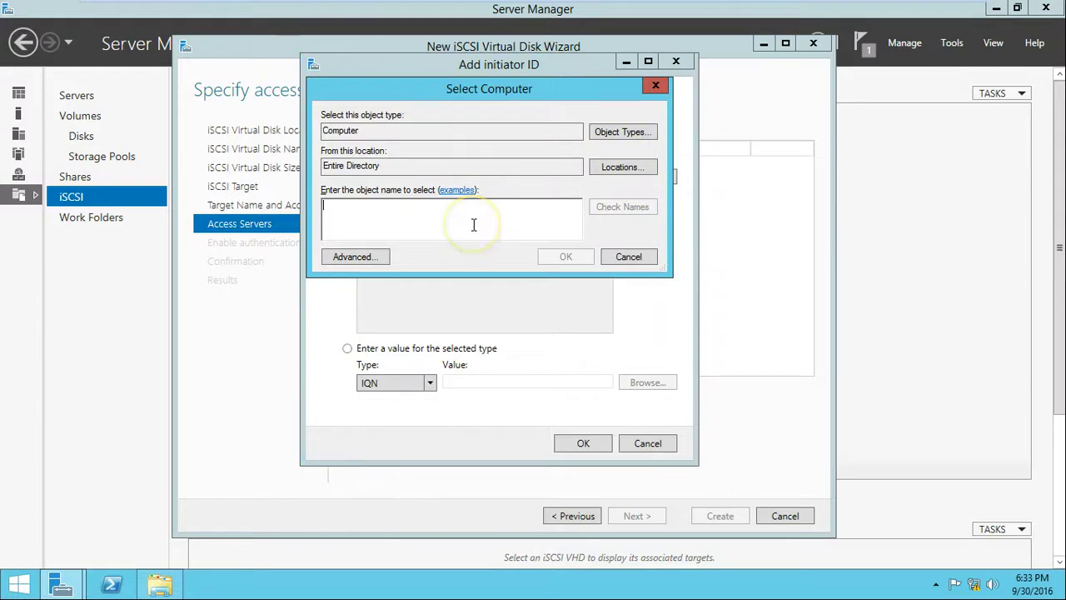
text(Win2K12-No)
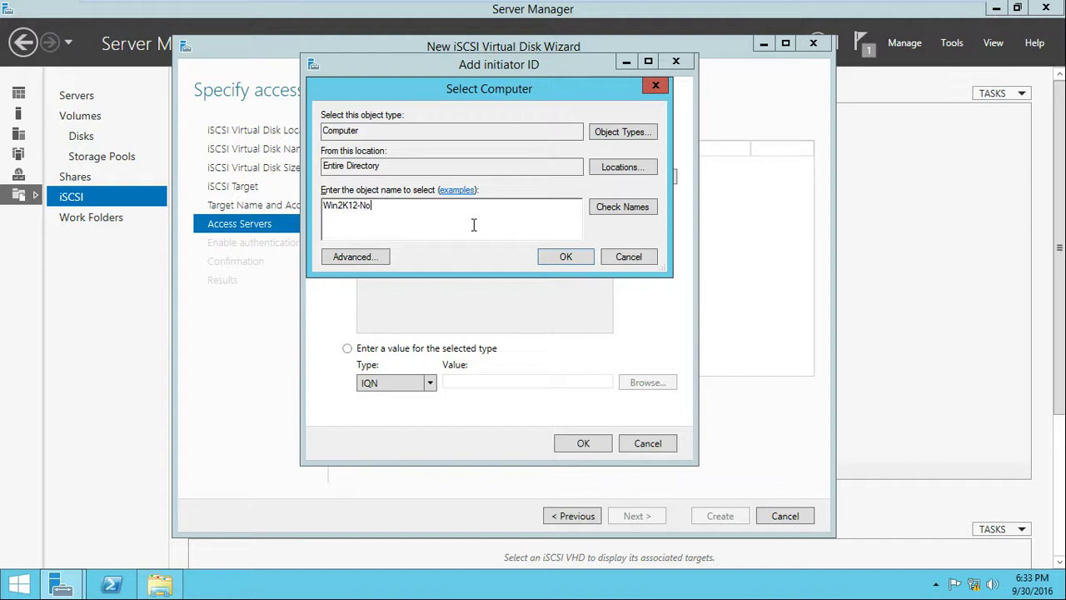
click(615, 208)
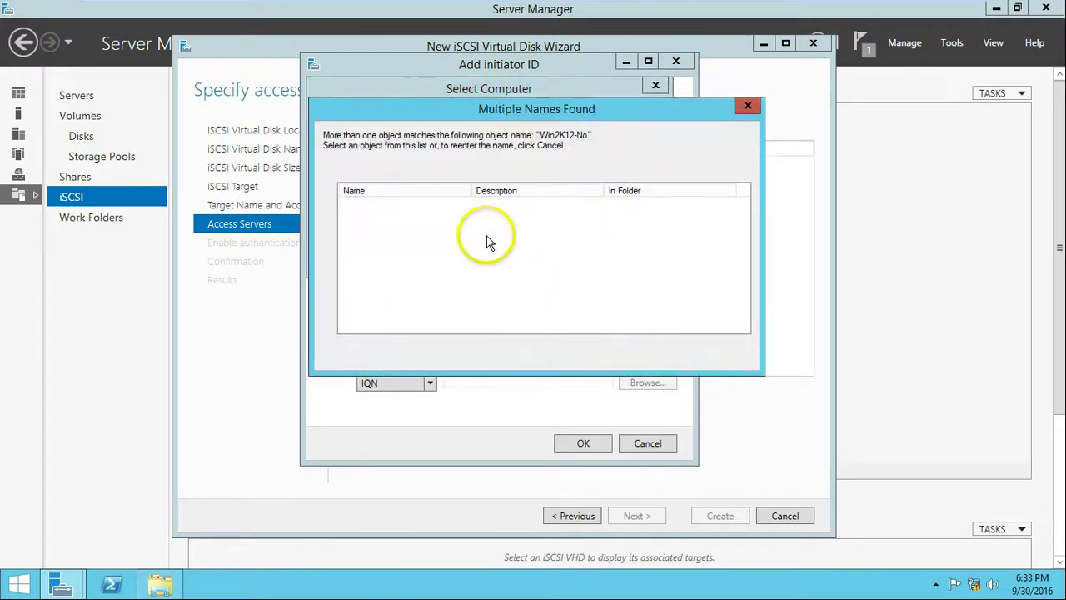
click(393, 205)
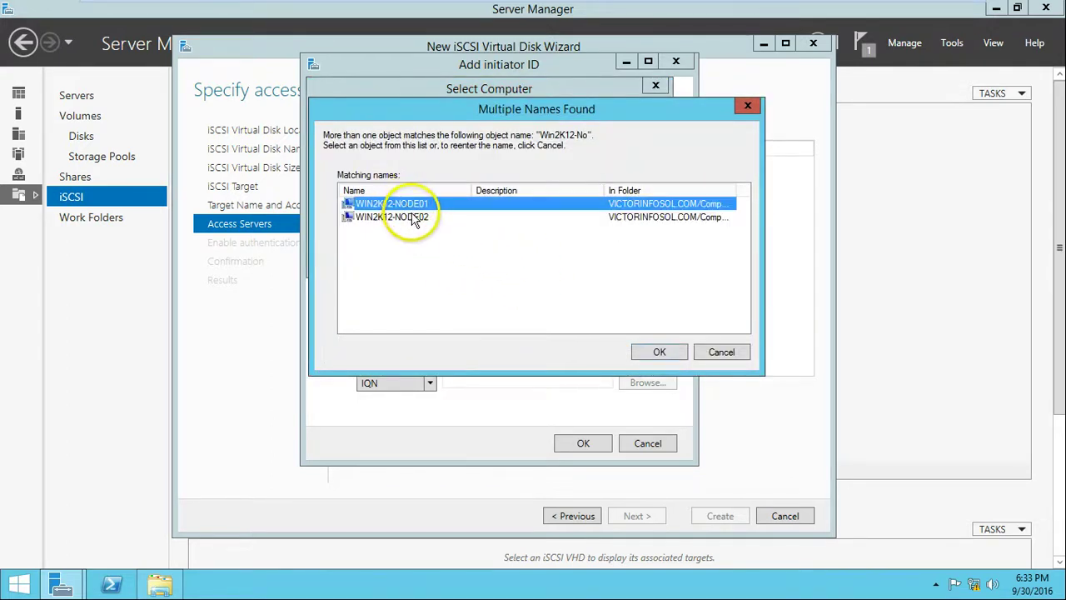
click(414, 218)
click(420, 205)
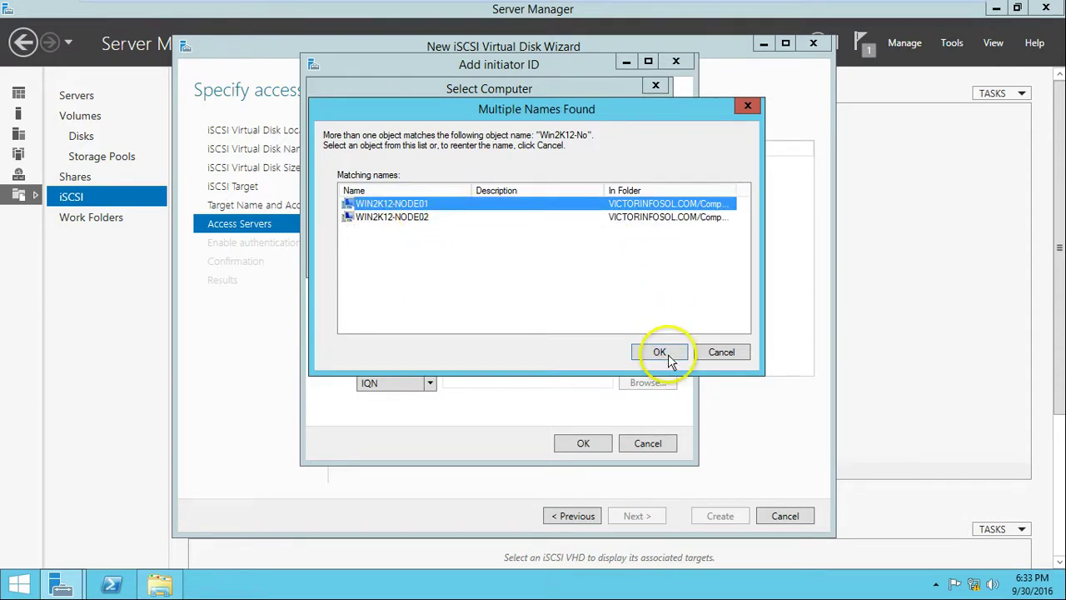
click(670, 360)
click(630, 255)
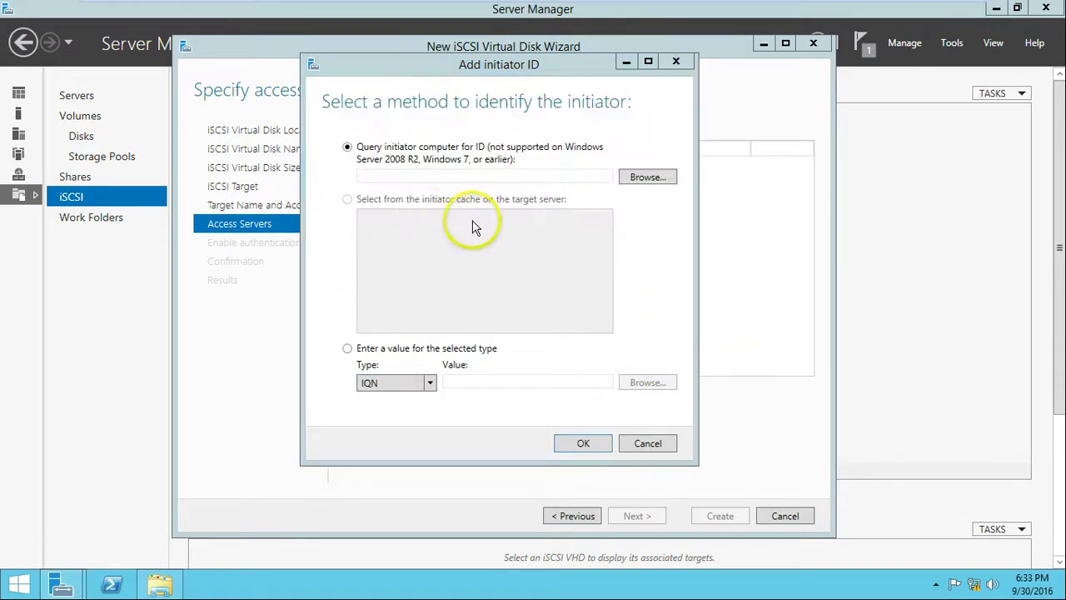
click(583, 442)
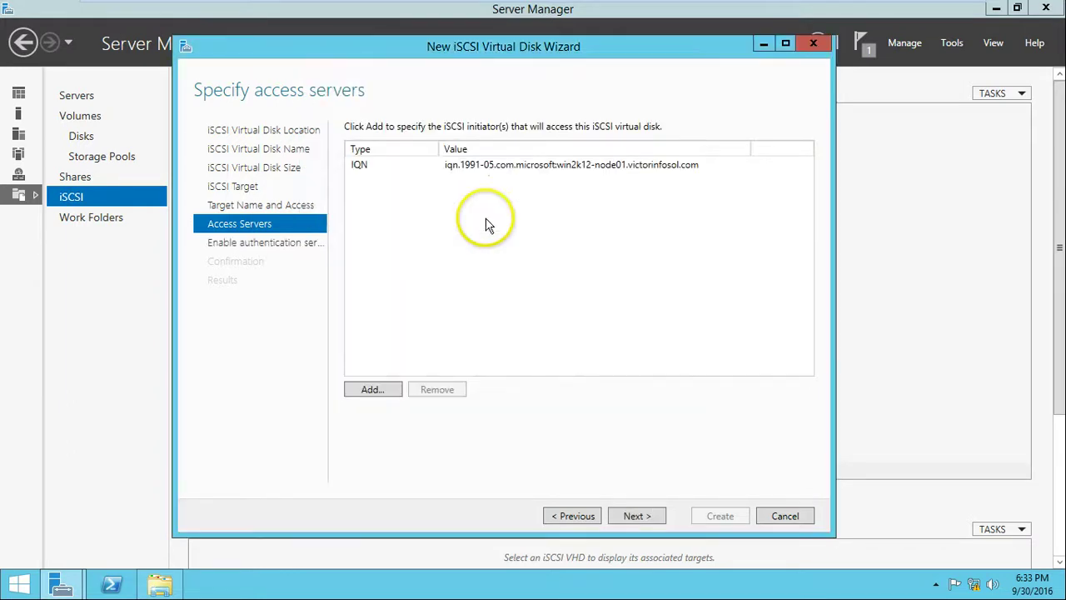
- Add WIN2K12-NODE02 as a second access server by querying the initiator computer for its ID, finding it with the name Win2k12-No
click(382, 391)
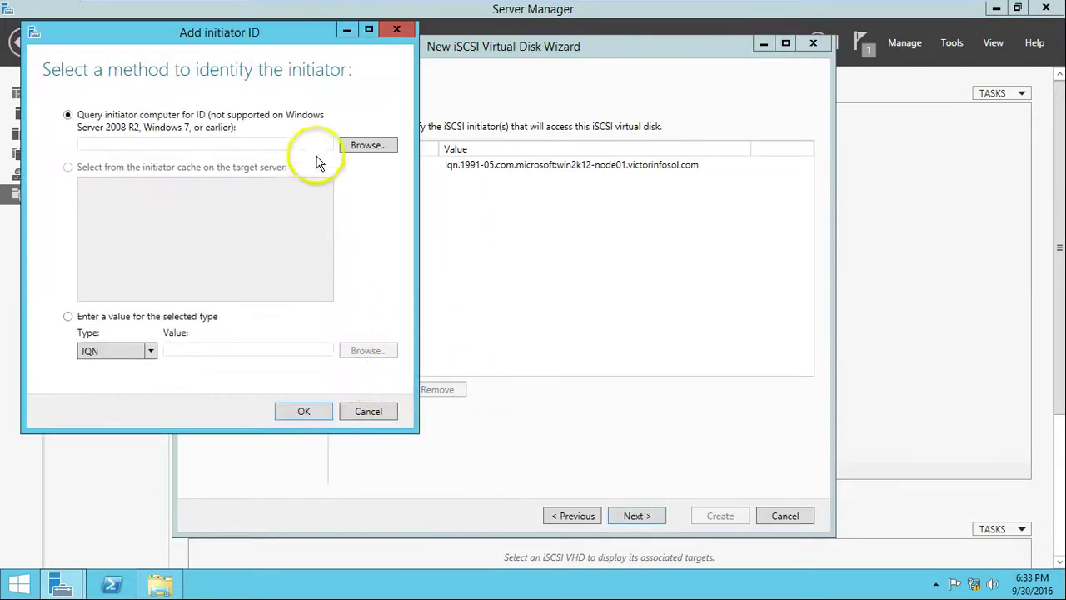
click(359, 144)
text(Win2k12-No)
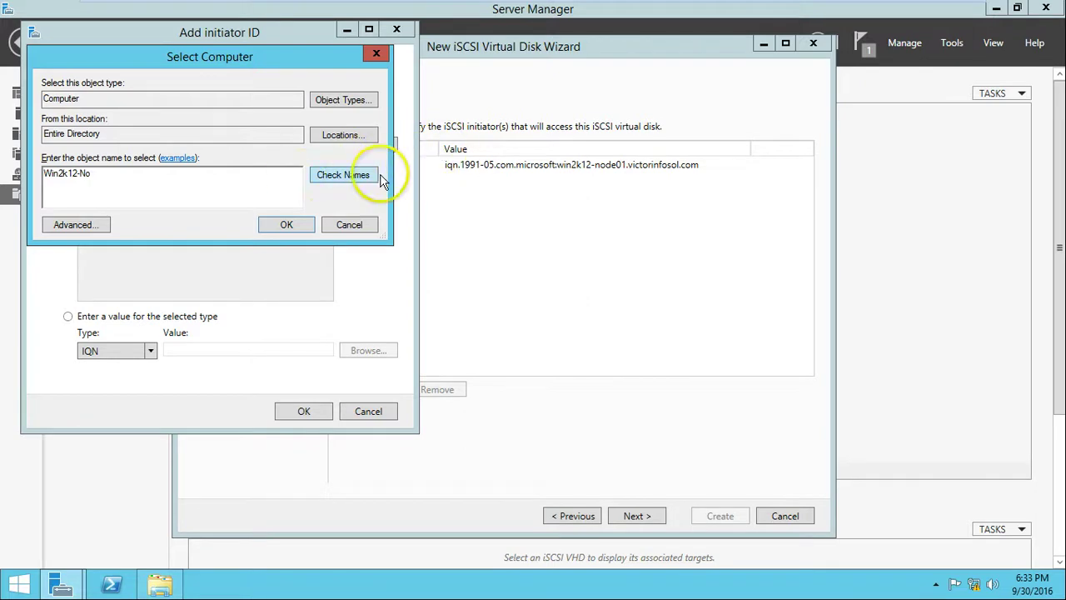
click(343, 174)
click(139, 187)
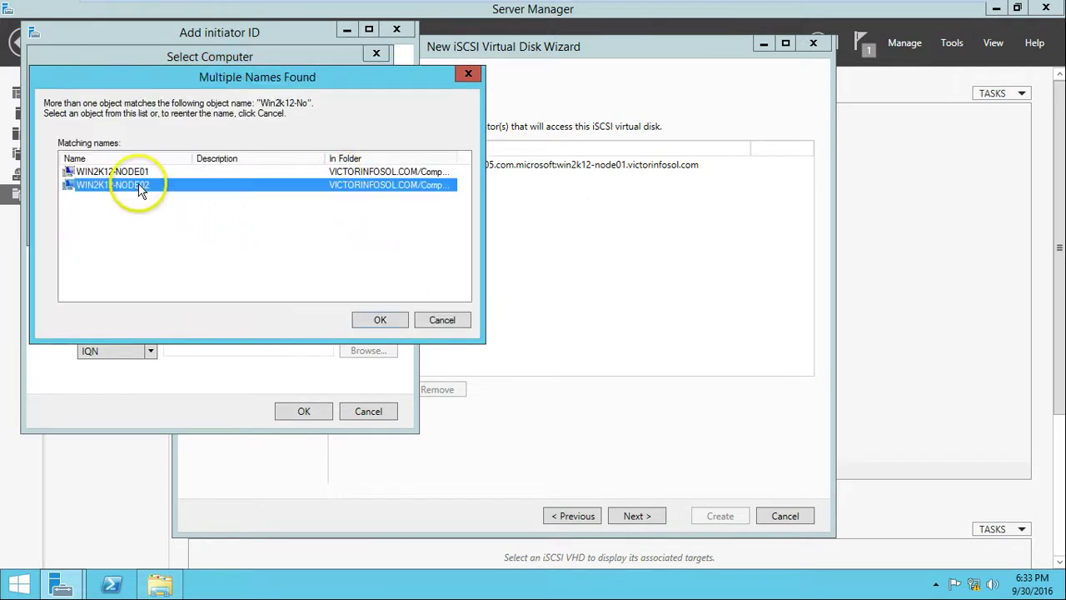
click(371, 320)
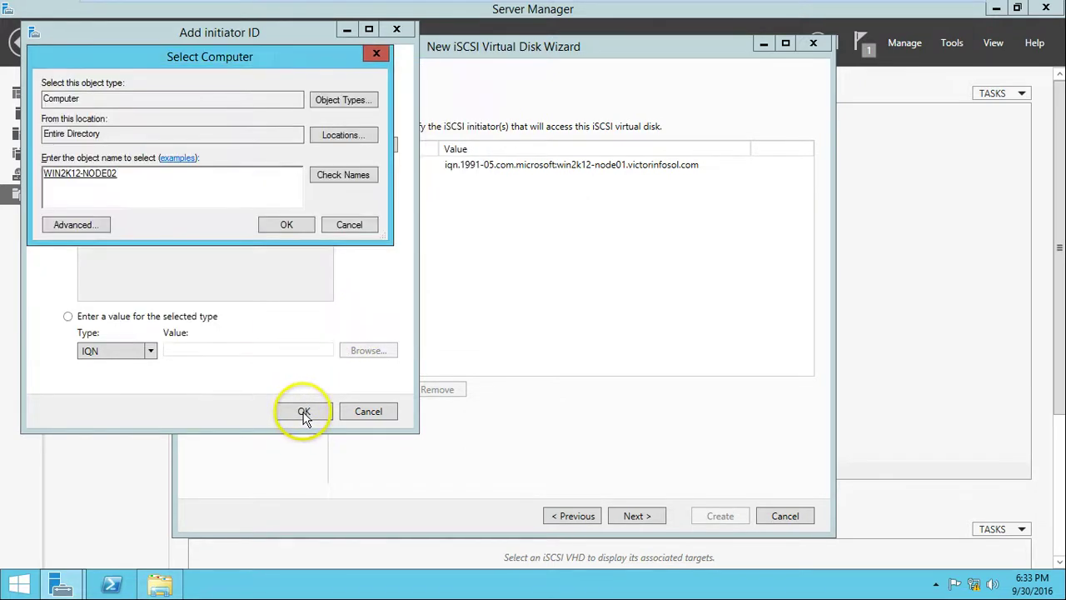
click(278, 225)
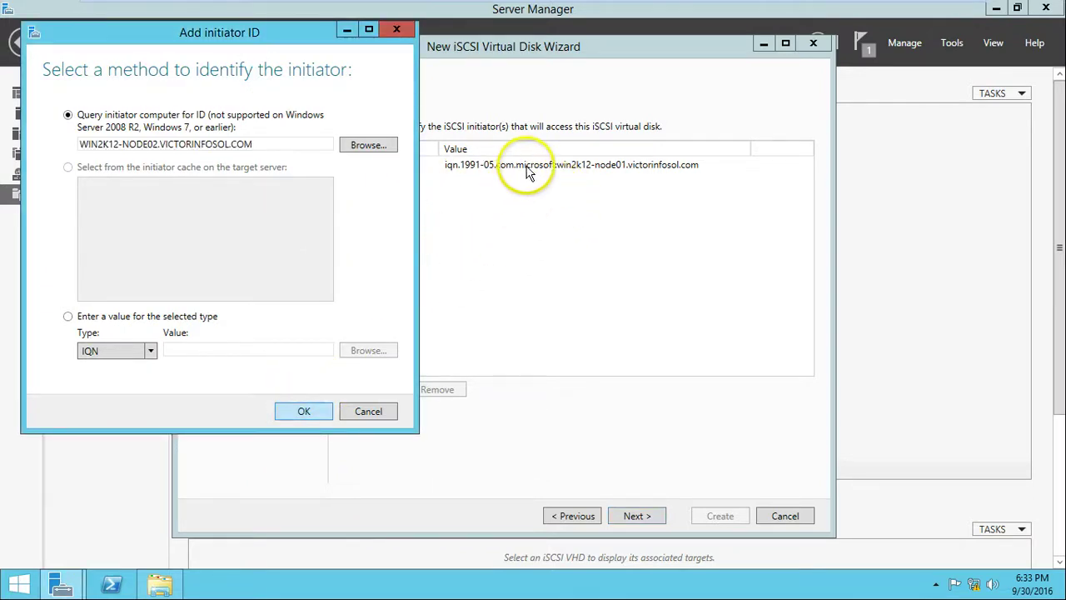
click(304, 410)
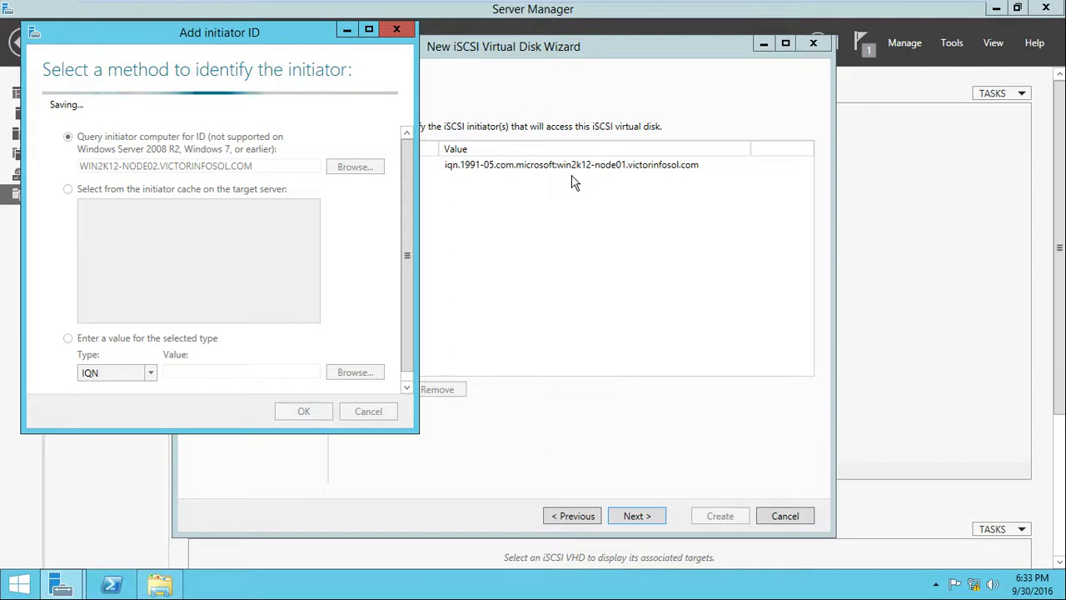
click(560, 228)
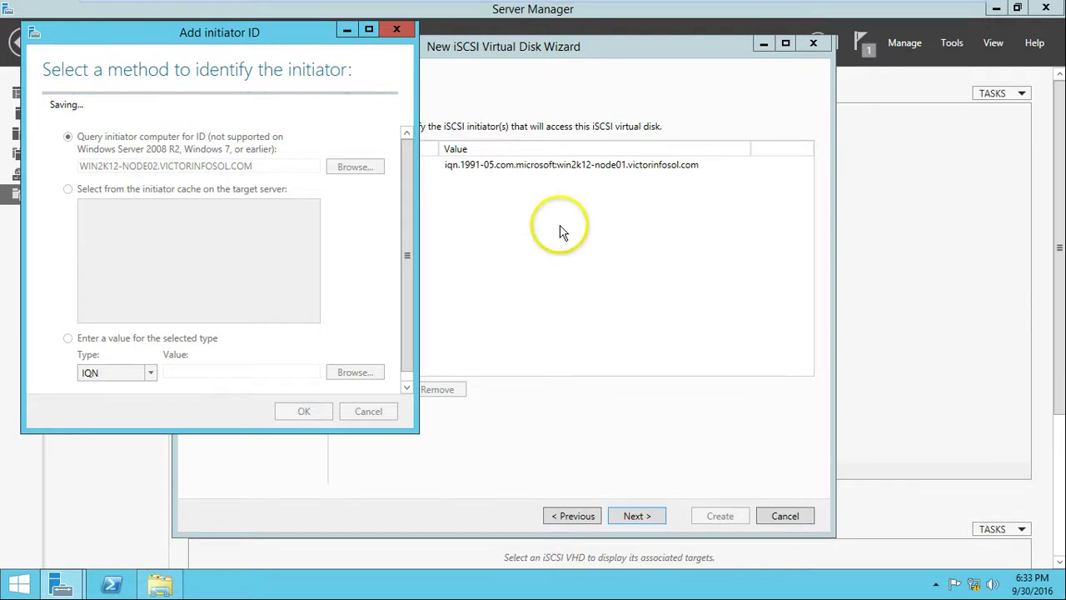
- Accept both node initiators, leave CHAP and reverse CHAP disabled, and create the 50 GB iSCSI-Disk01 virtual disk, closing the wizard when done
click(567, 185)
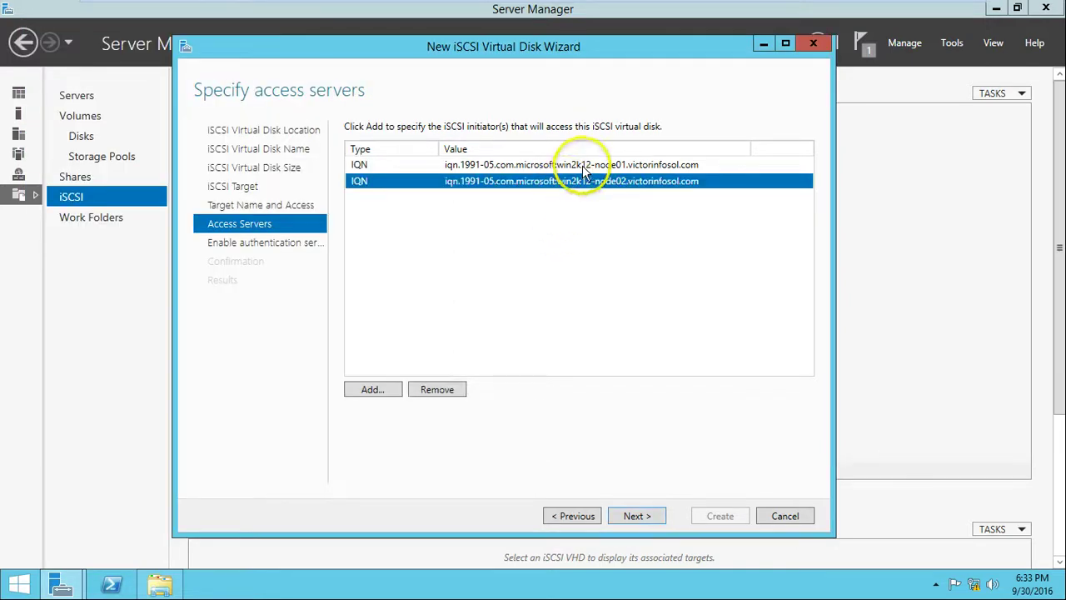
click(621, 164)
click(626, 183)
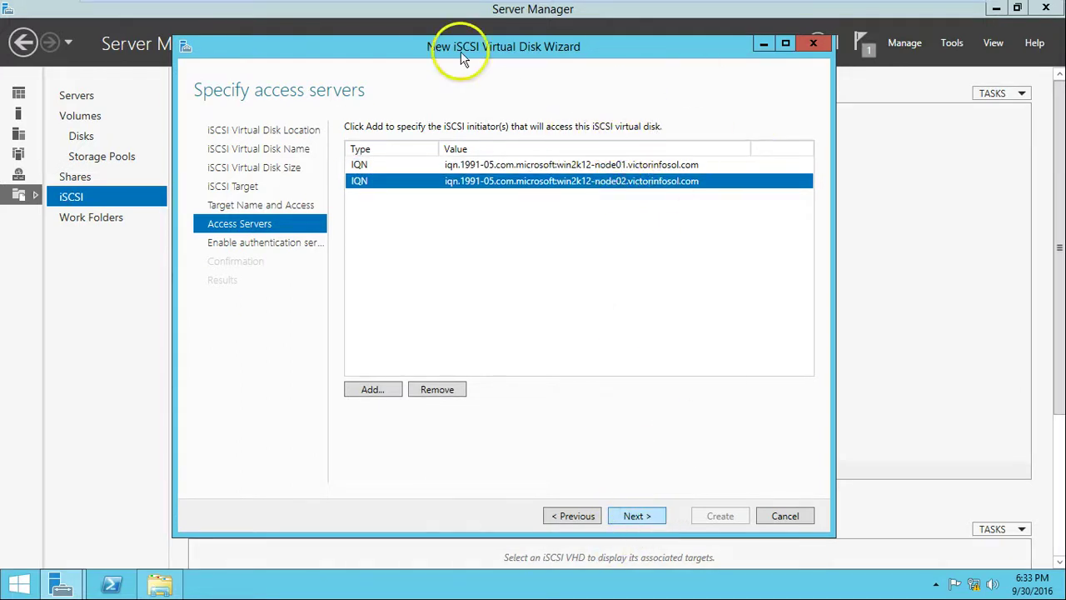
click(637, 518)
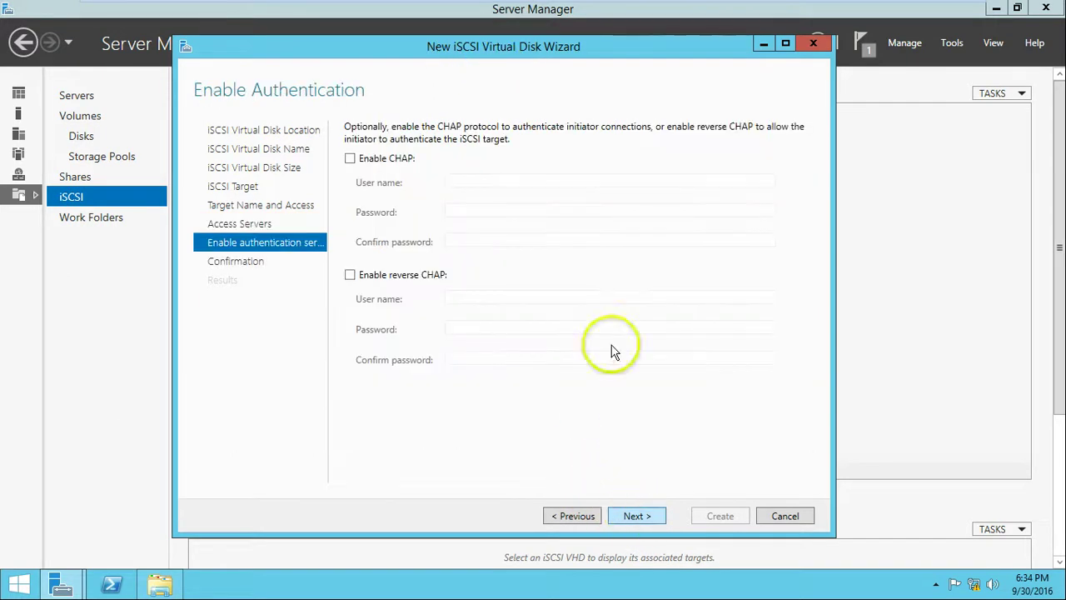
click(637, 518)
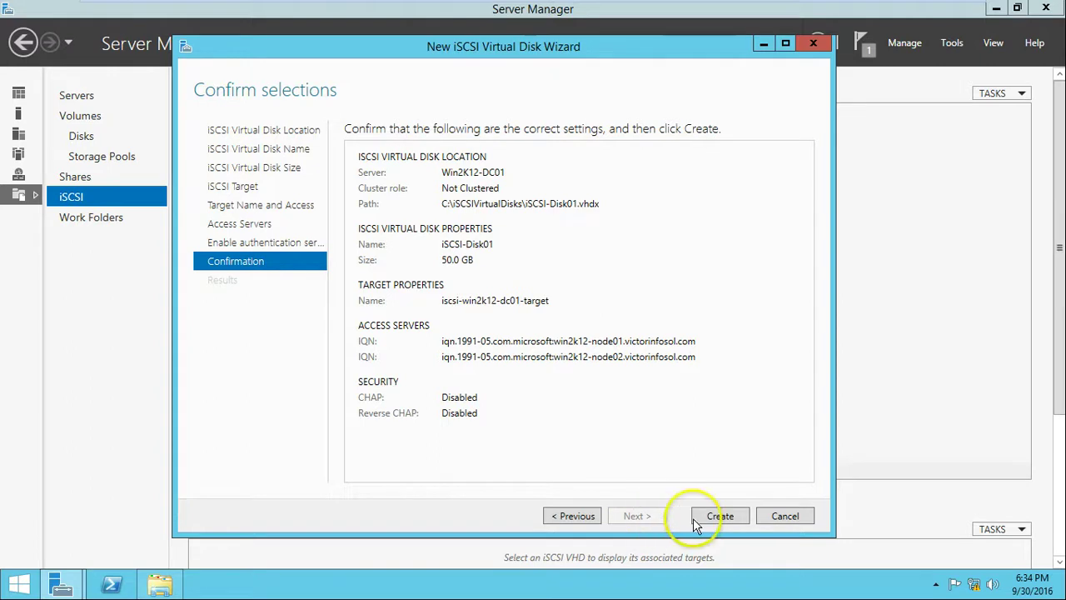
click(718, 517)
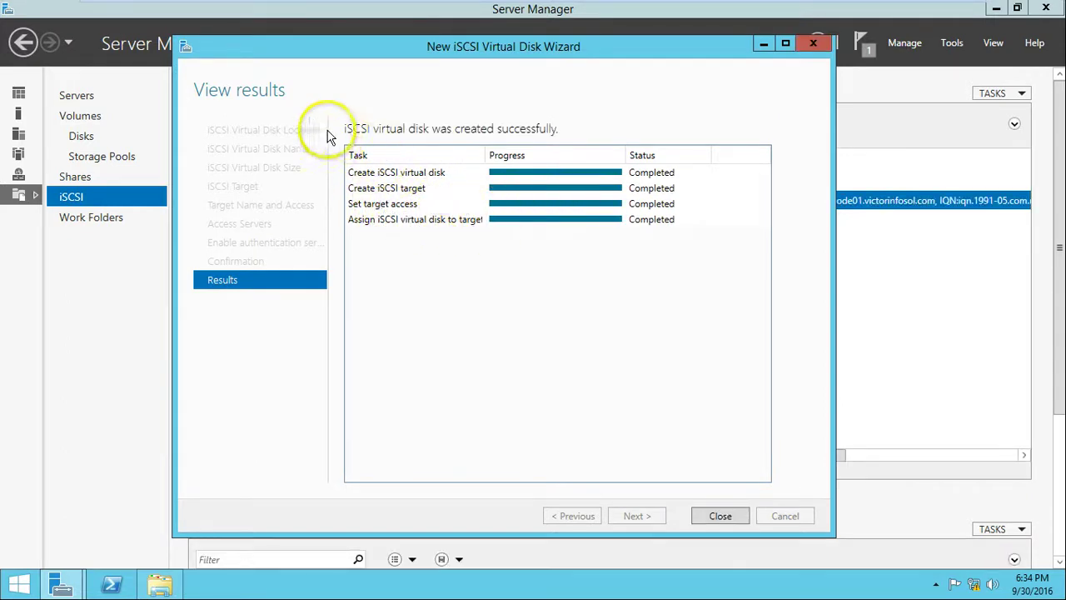
click(721, 516)
- Inspect the iSCSI-Disk01 file's type and size in C:\iSCSIVirtualDisks using File Explorer, then return to Server Manager
click(161, 585)
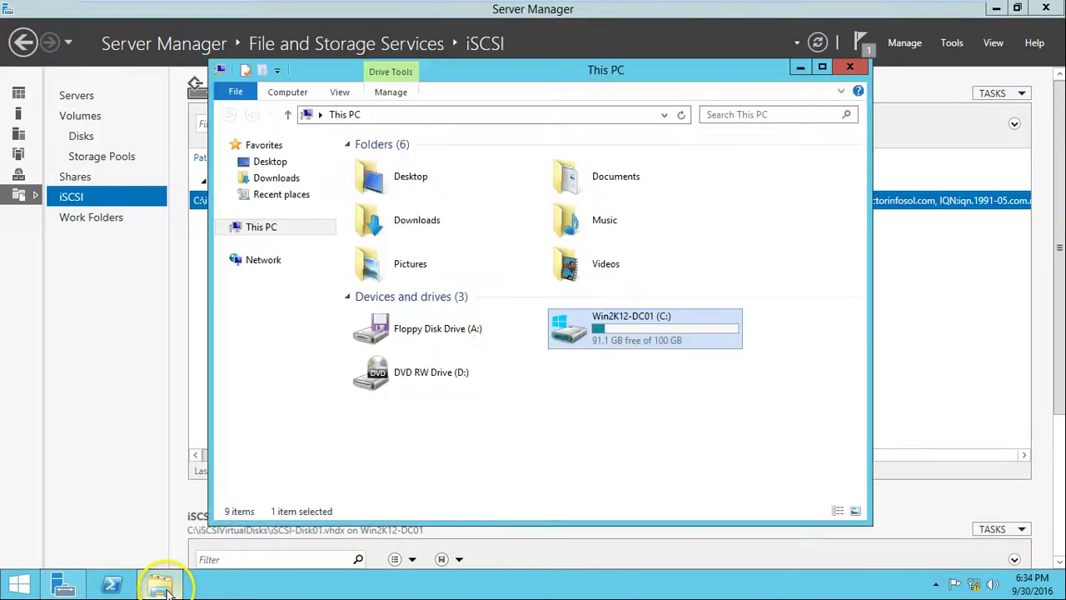
double_click(638, 341)
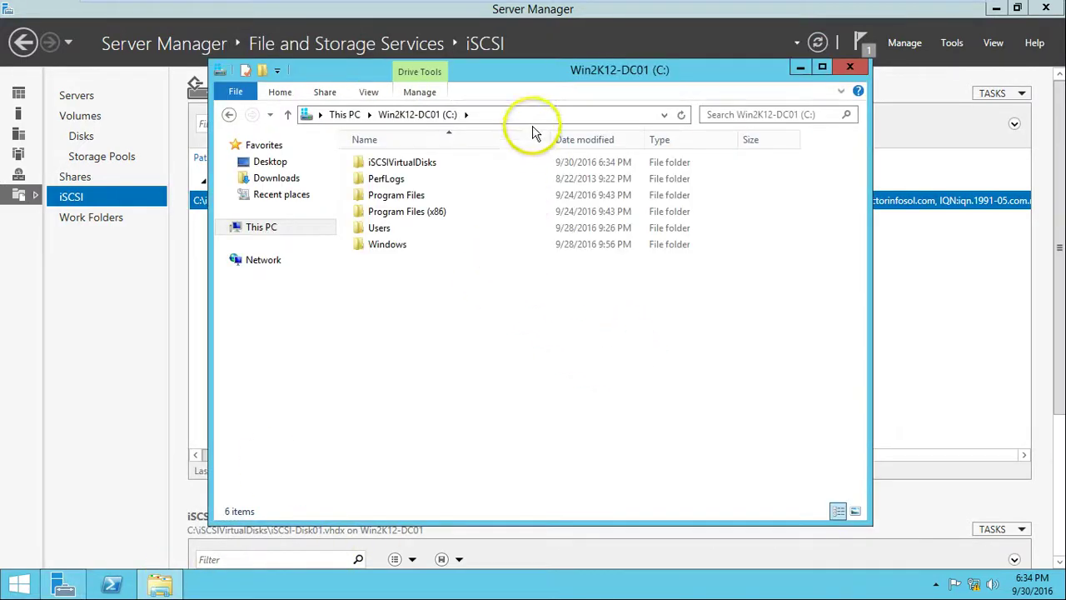
drag(416, 297, 413, 164)
double_click(413, 162)
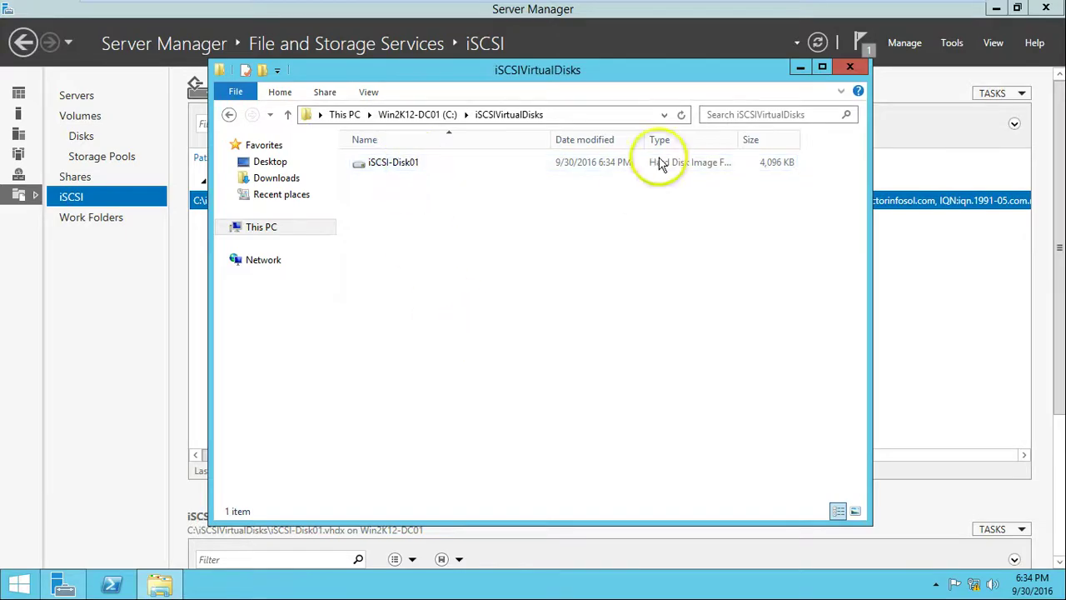
double_click(704, 73)
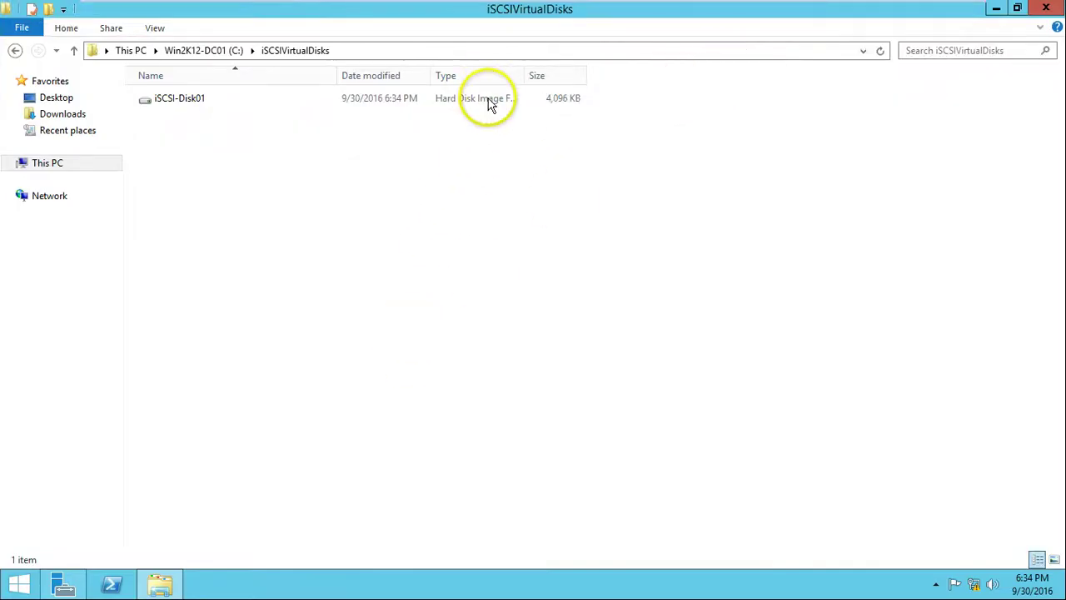
click(490, 100)
click(383, 342)
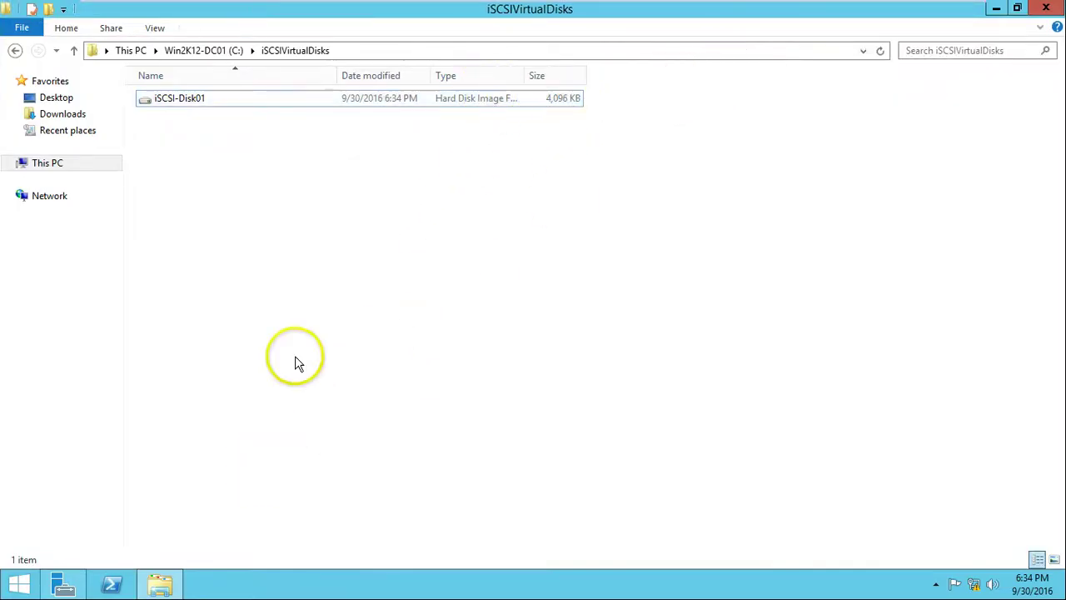
click(203, 100)
click(212, 193)
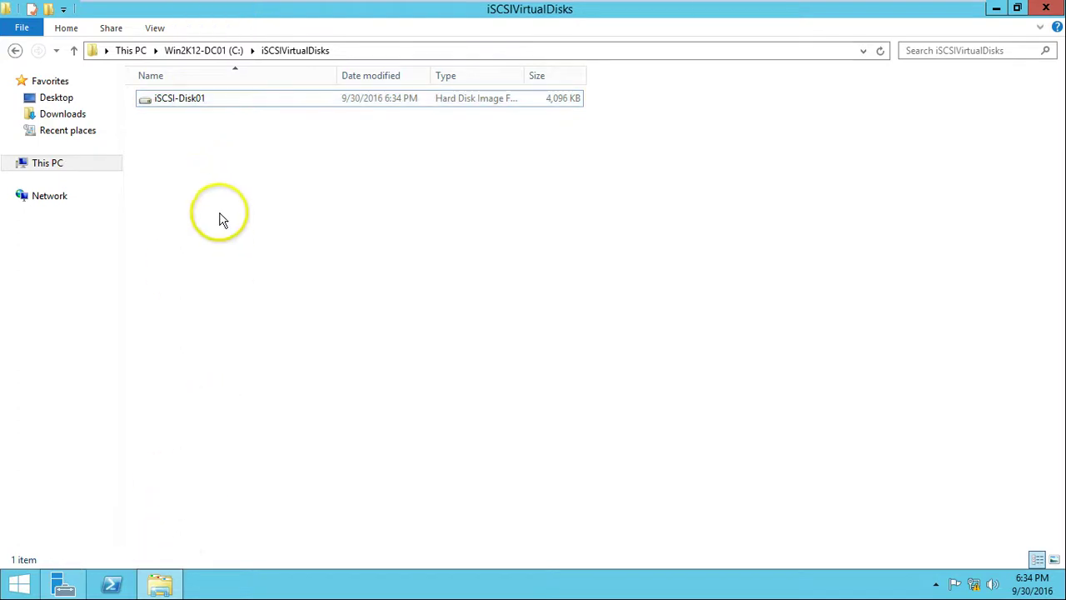
click(198, 101)
click(161, 587)
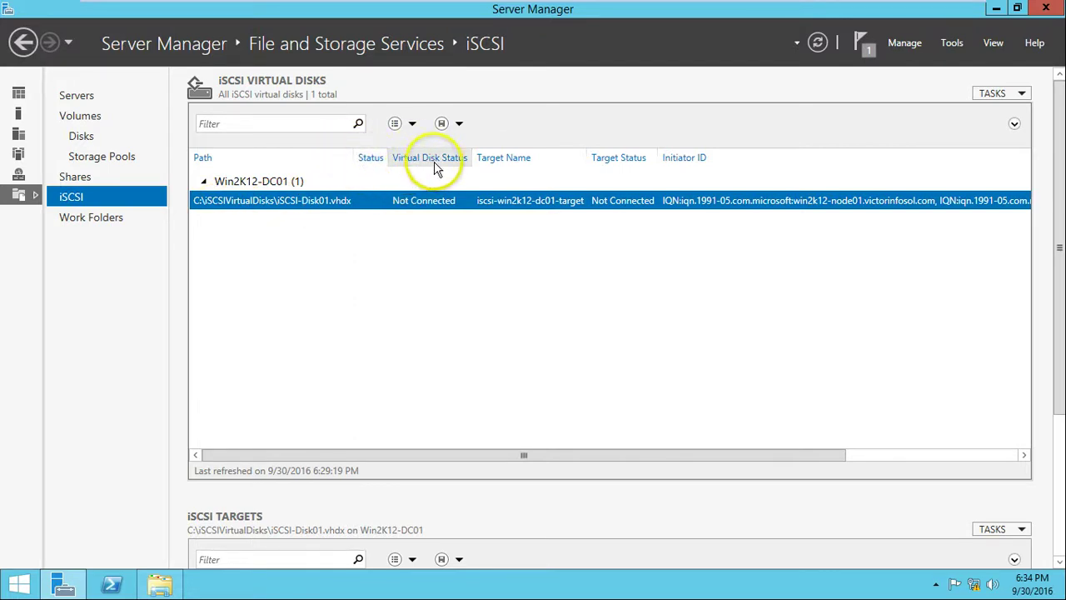
- Sort the iSCSI virtual disks list by target name and review the disk's entry
click(515, 160)
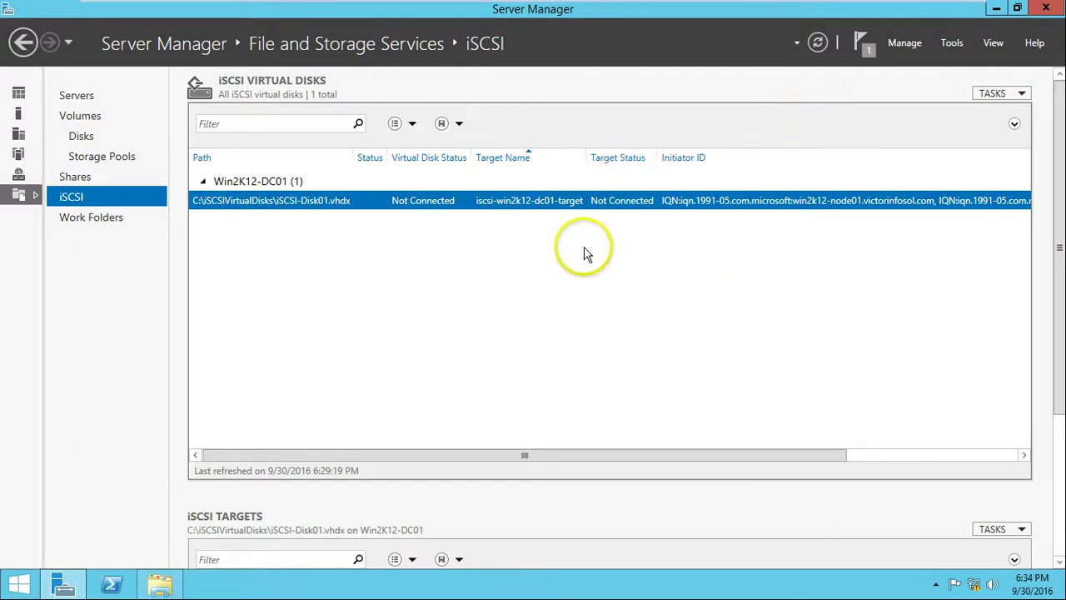
right_click(613, 269)
click(631, 283)
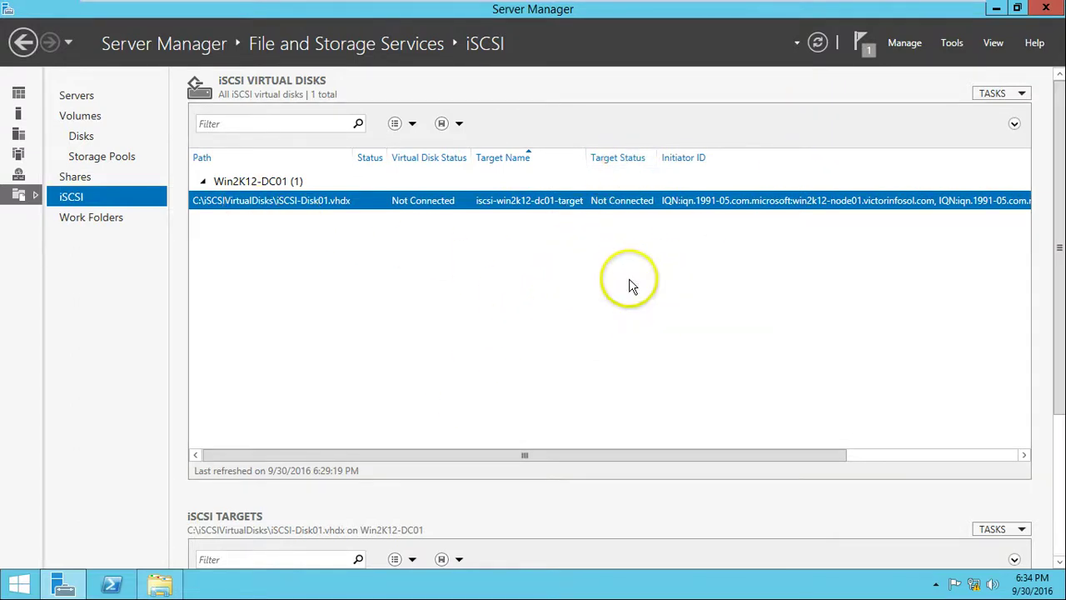
click(609, 37)
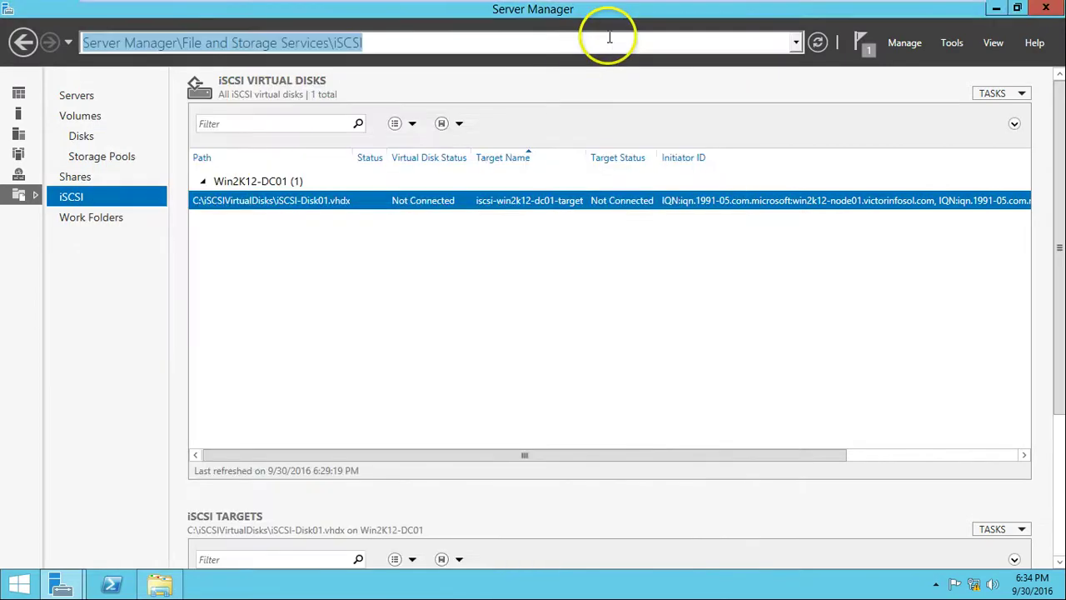
- Bring the other open New iSCSI Virtual Disk Wizard into full view with Server Manager minimized, and accept volume C: on Win2K12-DC01 as storage location
click(60, 584)
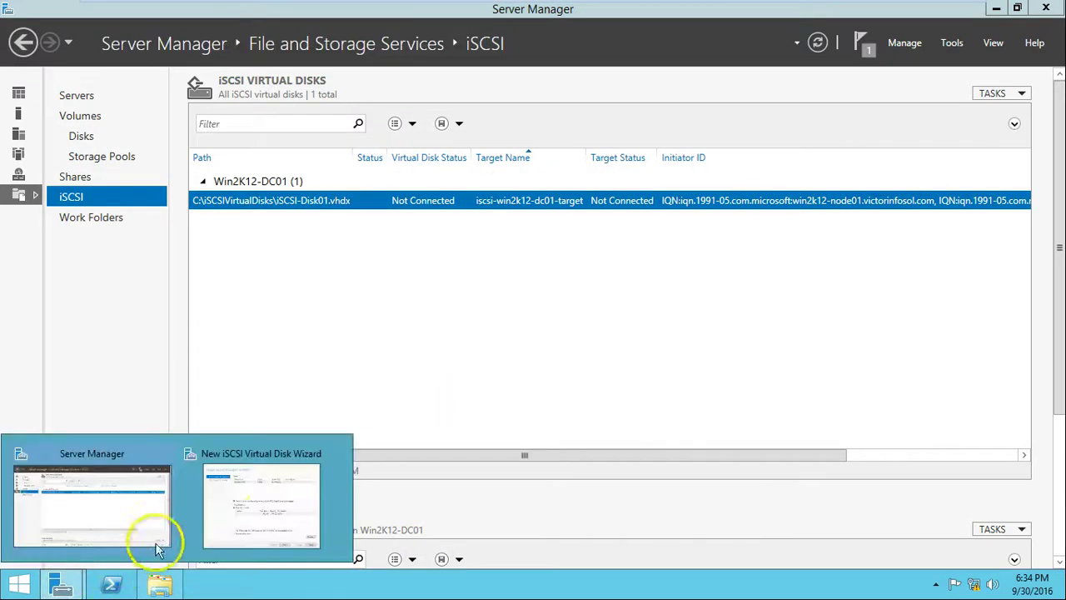
click(255, 520)
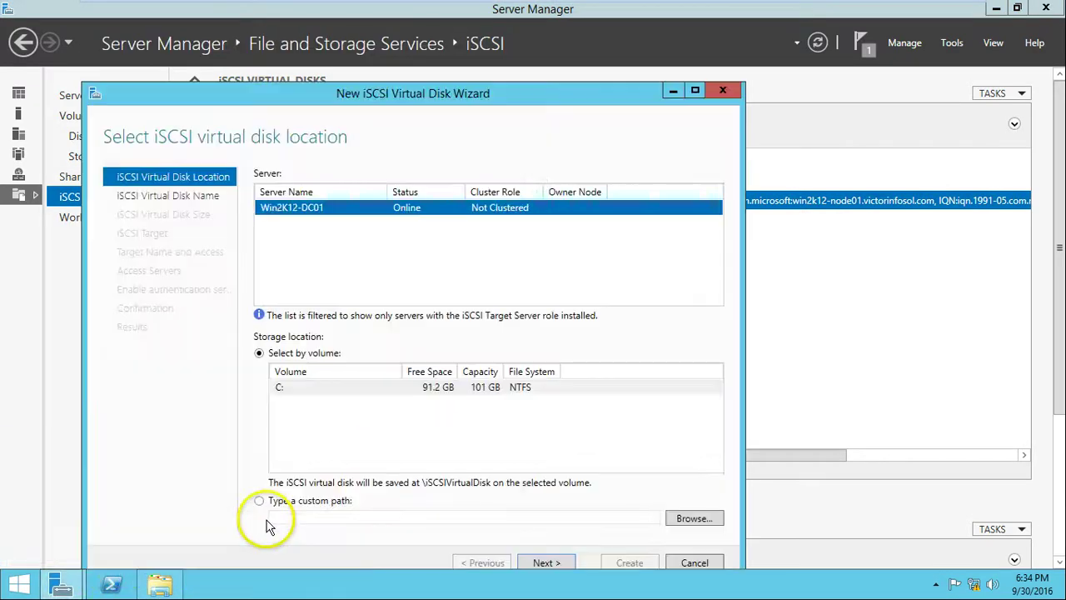
click(464, 43)
click(61, 583)
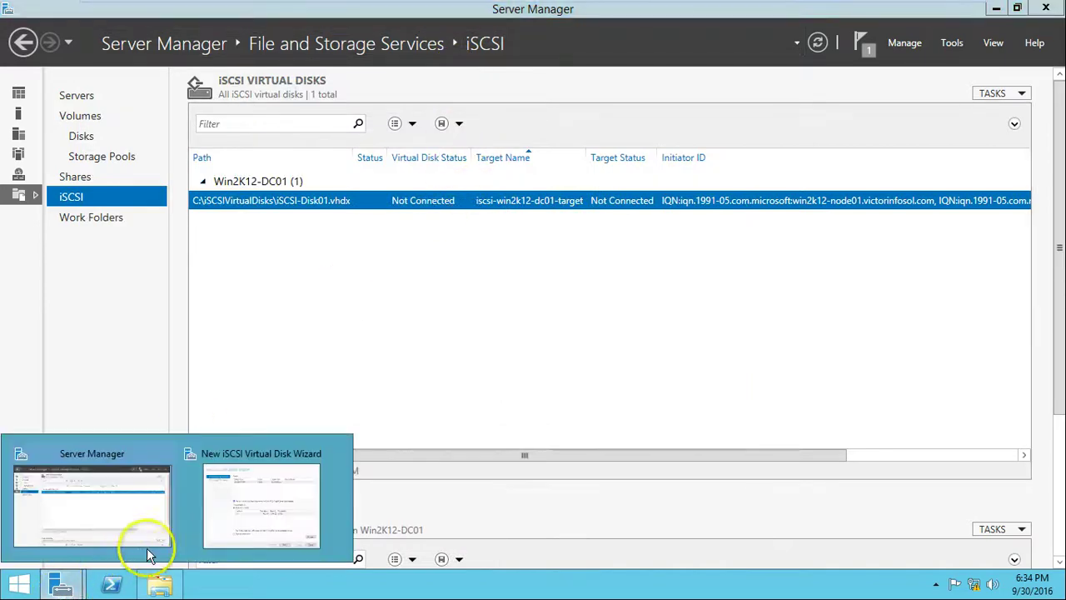
click(235, 508)
click(562, 74)
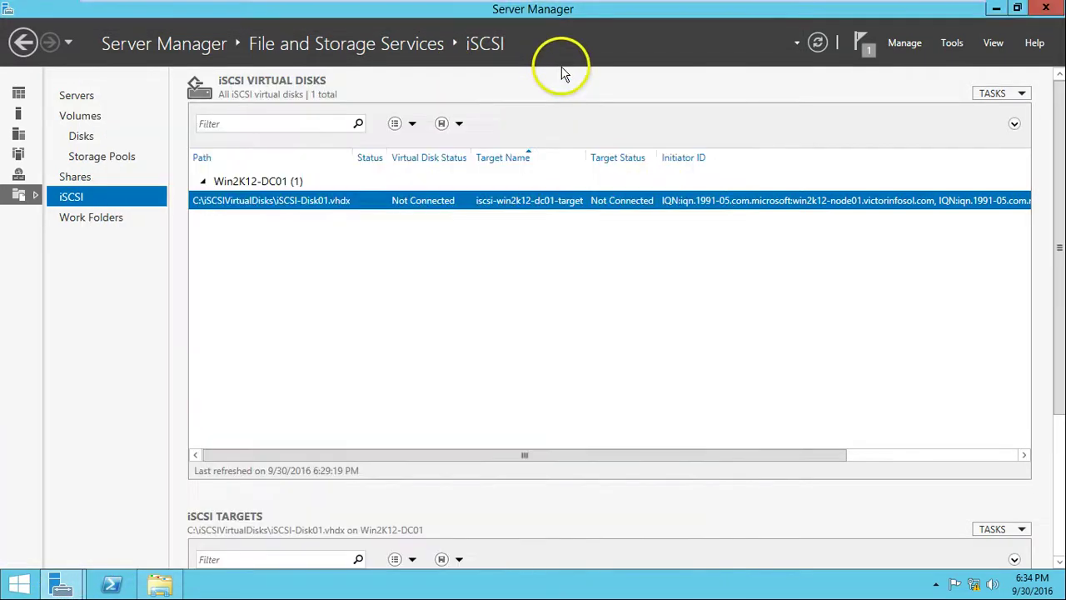
click(994, 10)
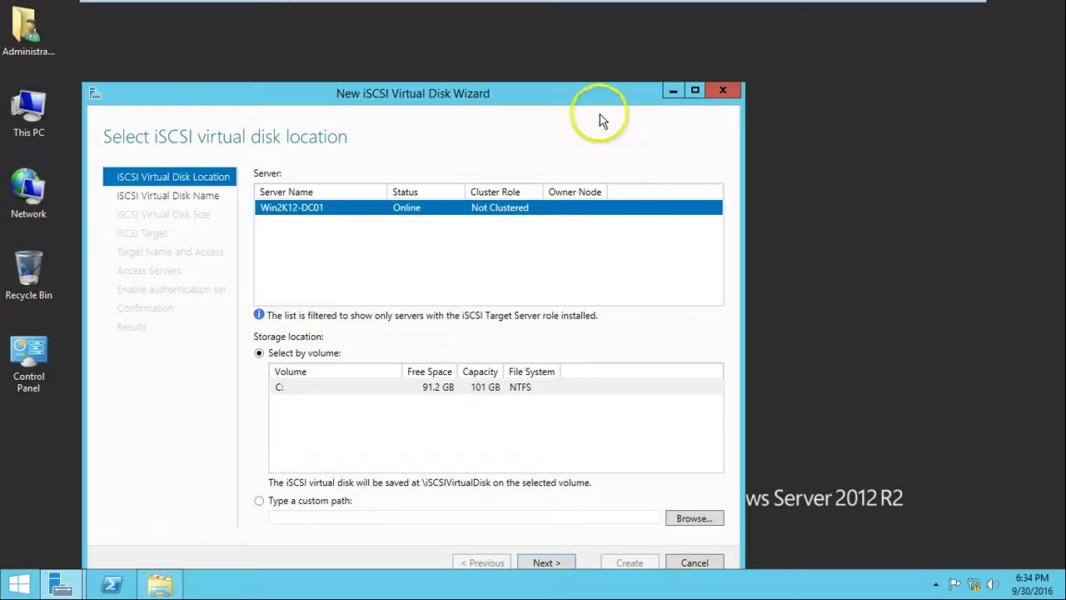
drag(619, 94, 654, 79)
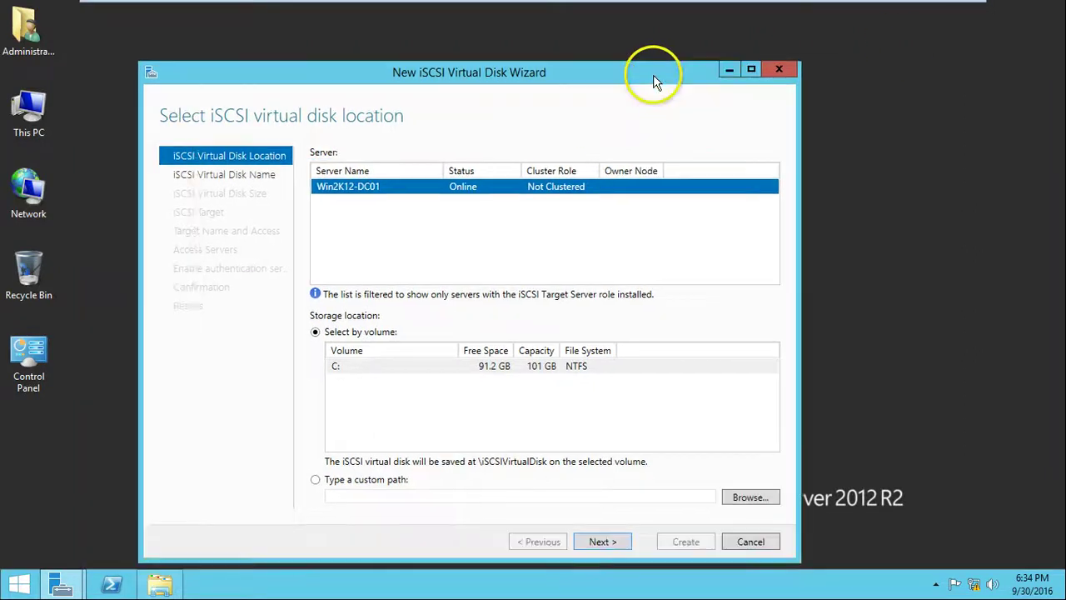
click(615, 545)
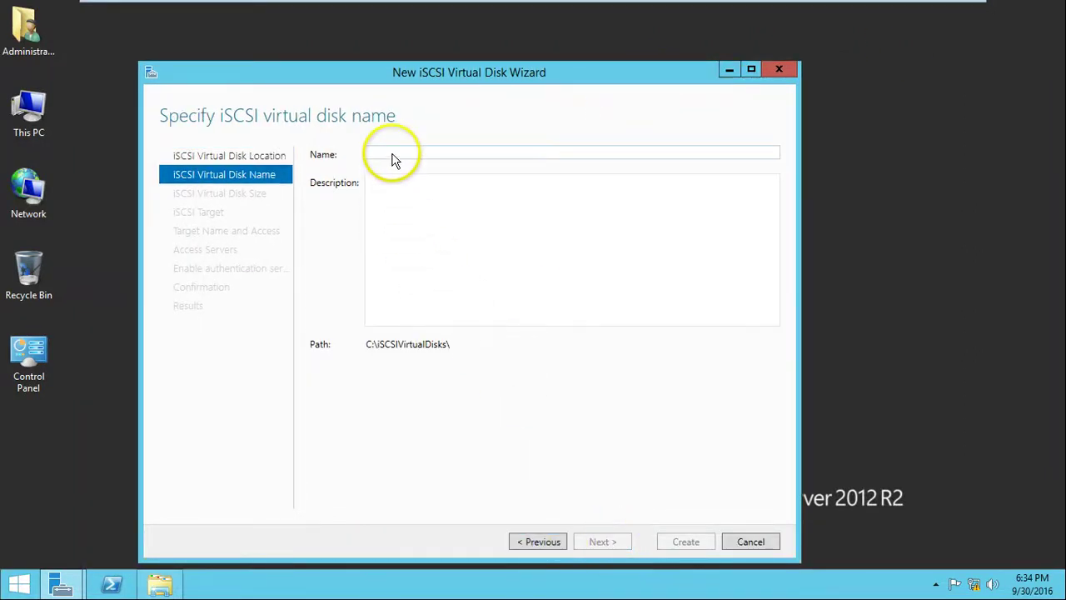
- Name the second virtual disk iSCSI-Disk02, reusing the name copied from the iSCSI-Disk01 file, and continue to the size settings
click(158, 583)
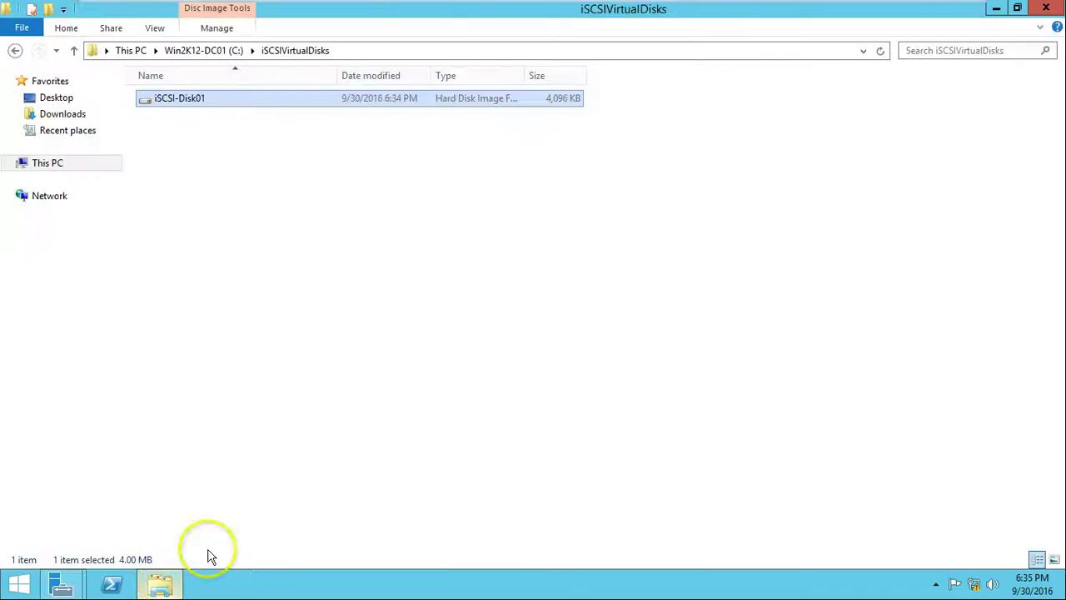
click(209, 101)
key(ctrl+c)
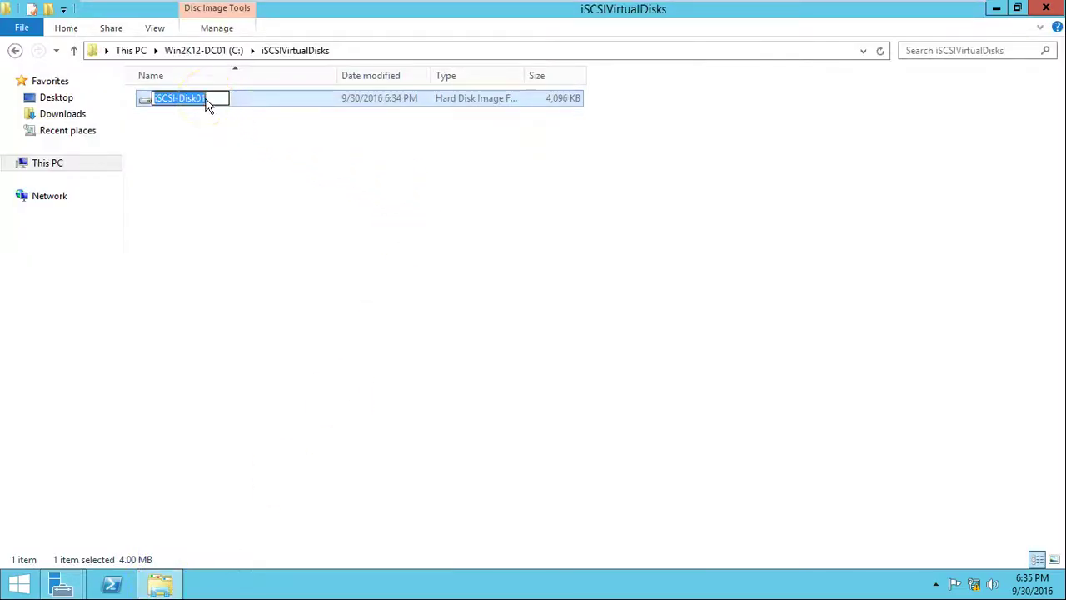
click(161, 583)
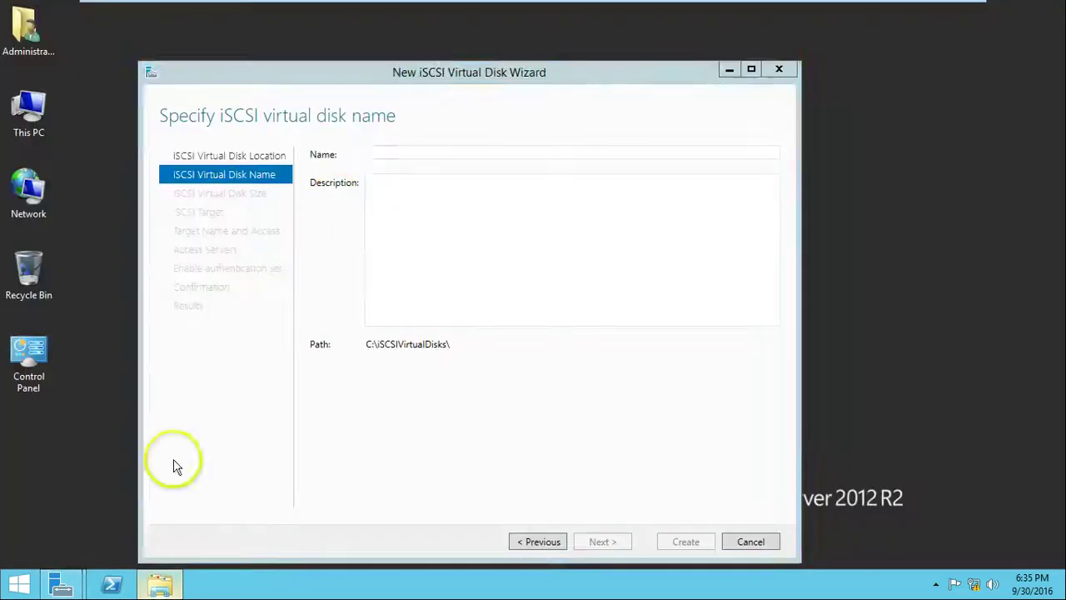
key(ctrl+v)
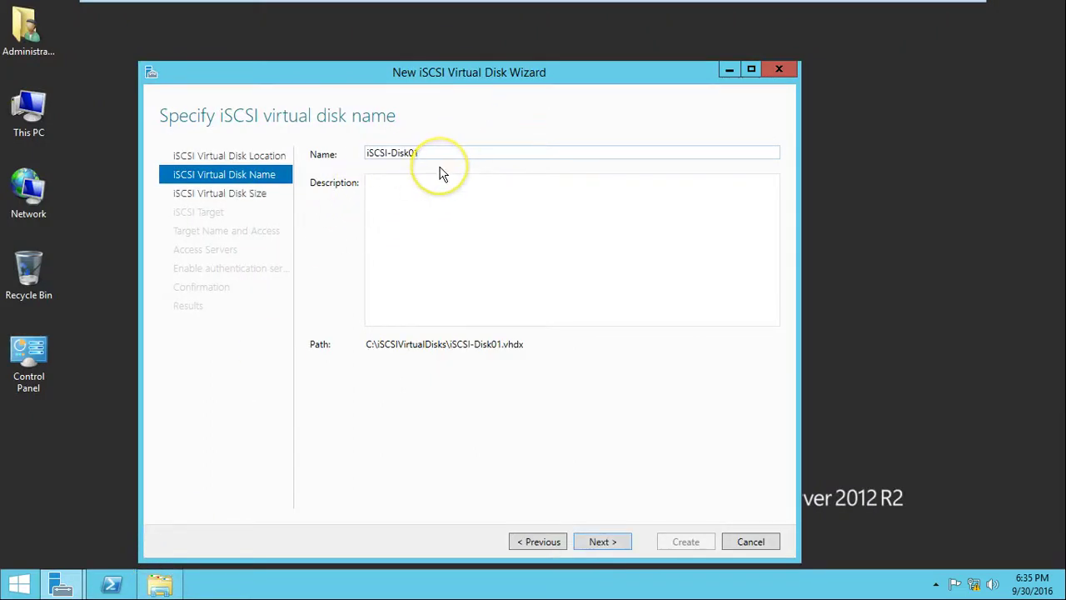
click(602, 542)
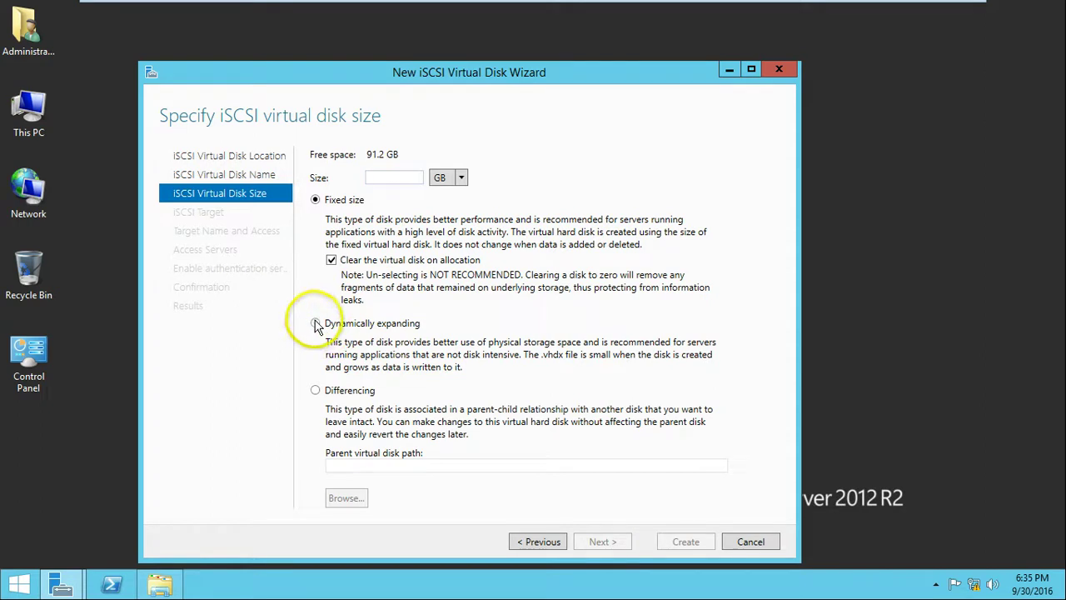
- Make the second virtual disk dynamically expanding with a size of 60 GB and continue to the target assignment
click(316, 324)
click(376, 178)
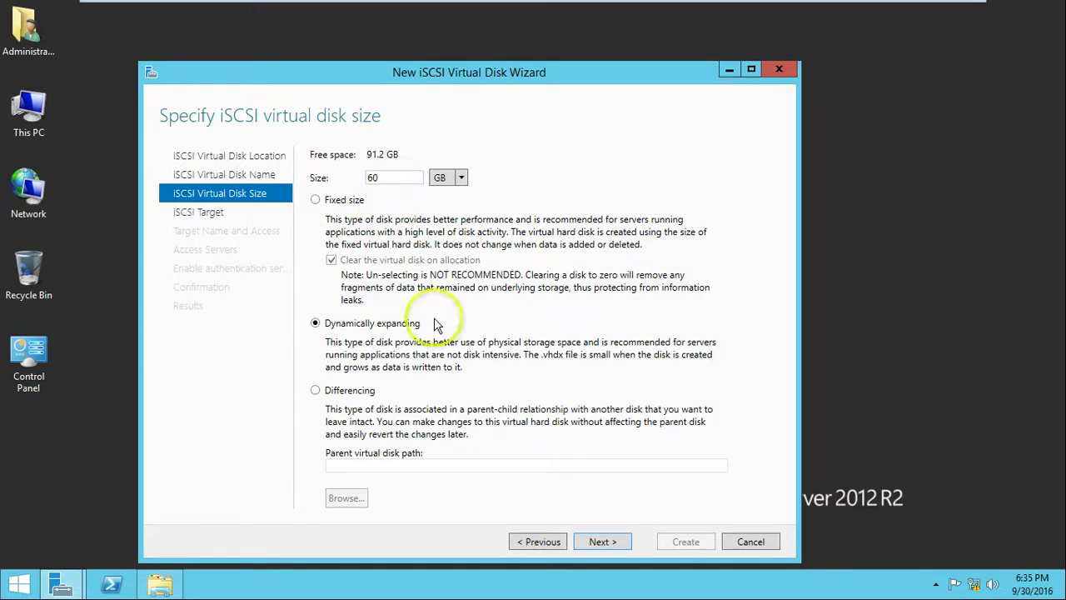
click(610, 543)
- Assign iSCSI-Disk02 to the existing target iscsi-win2k12-dc01-target, create the virtual disk and close the wizard
click(364, 213)
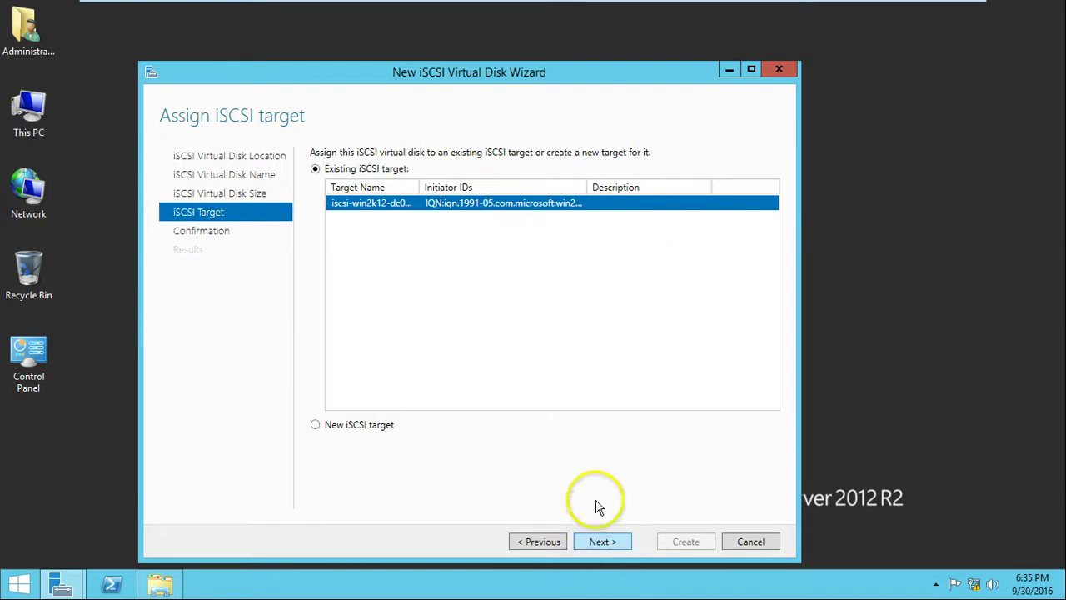
double_click(587, 188)
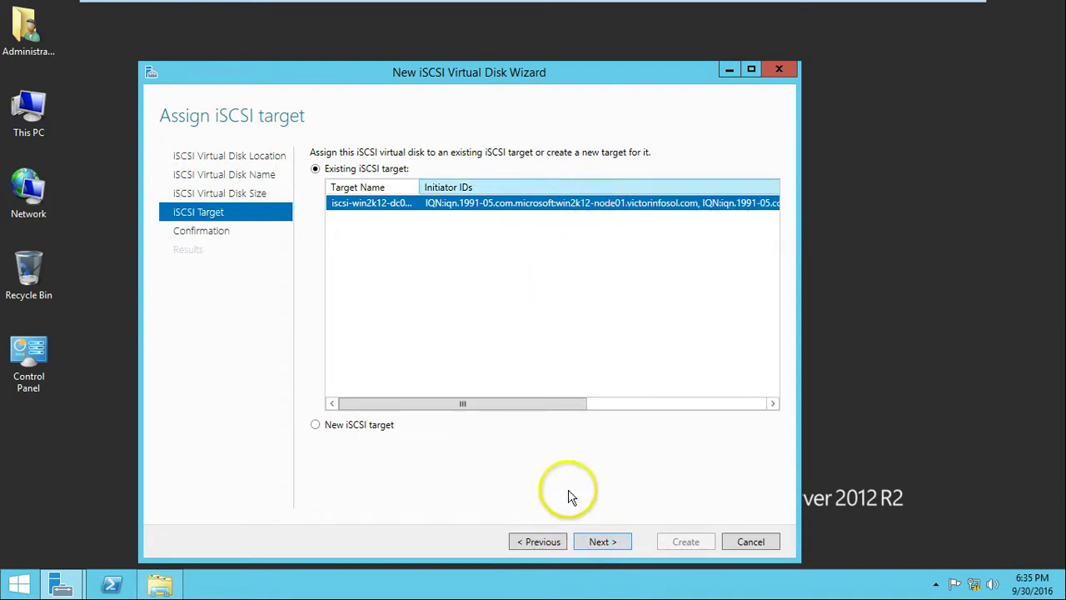
click(594, 543)
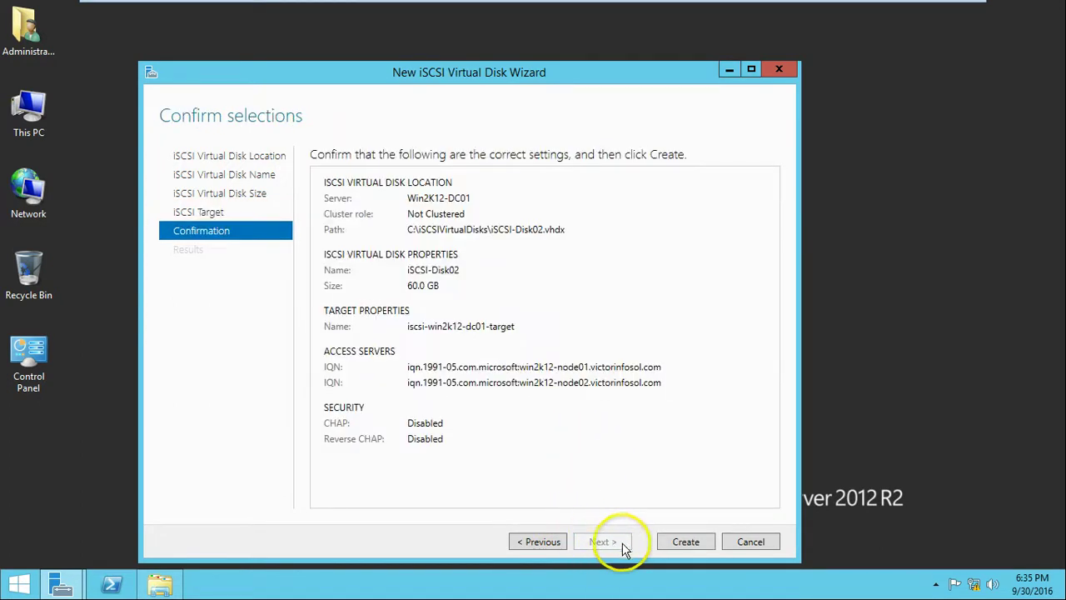
click(680, 543)
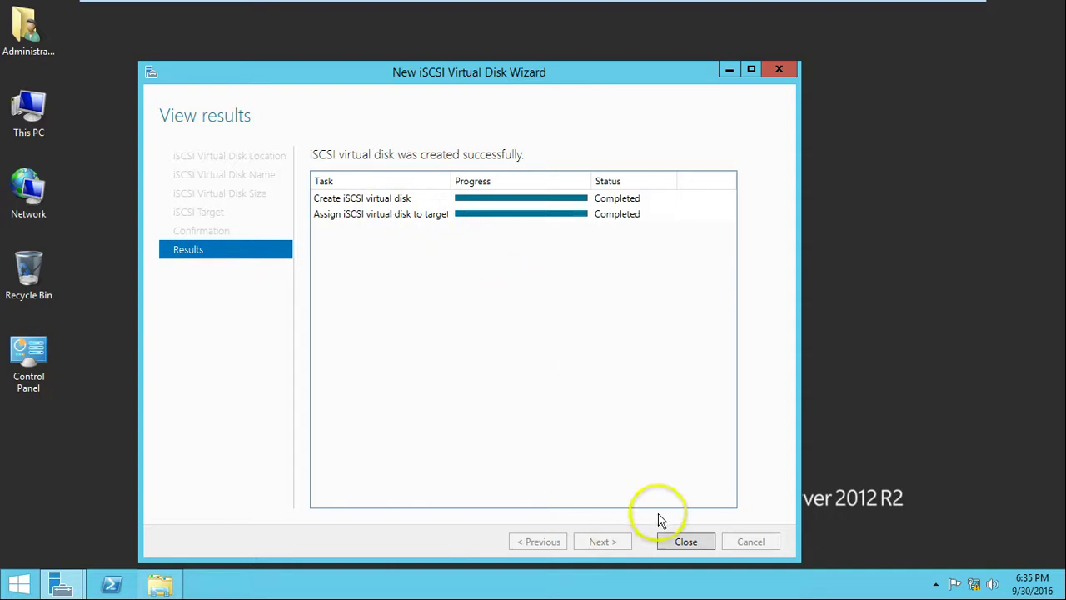
click(685, 541)
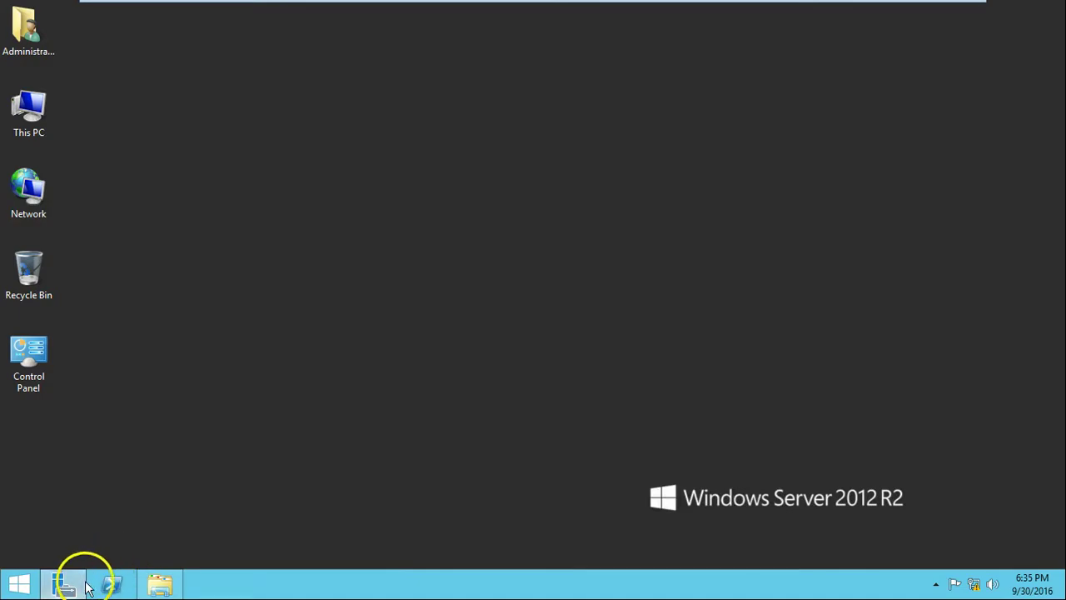
- Switch back to Server Manager and check the iSCSI-Disk01 and iSCSI-Disk02 entries in the iSCSI virtual disks list
click(84, 586)
click(345, 218)
click(366, 204)
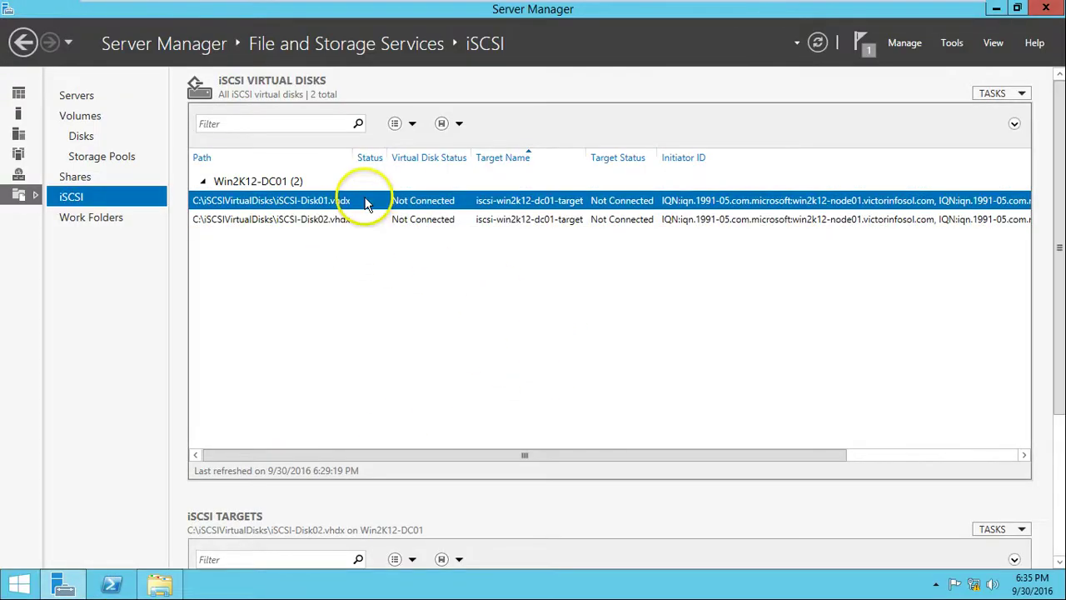
click(372, 219)
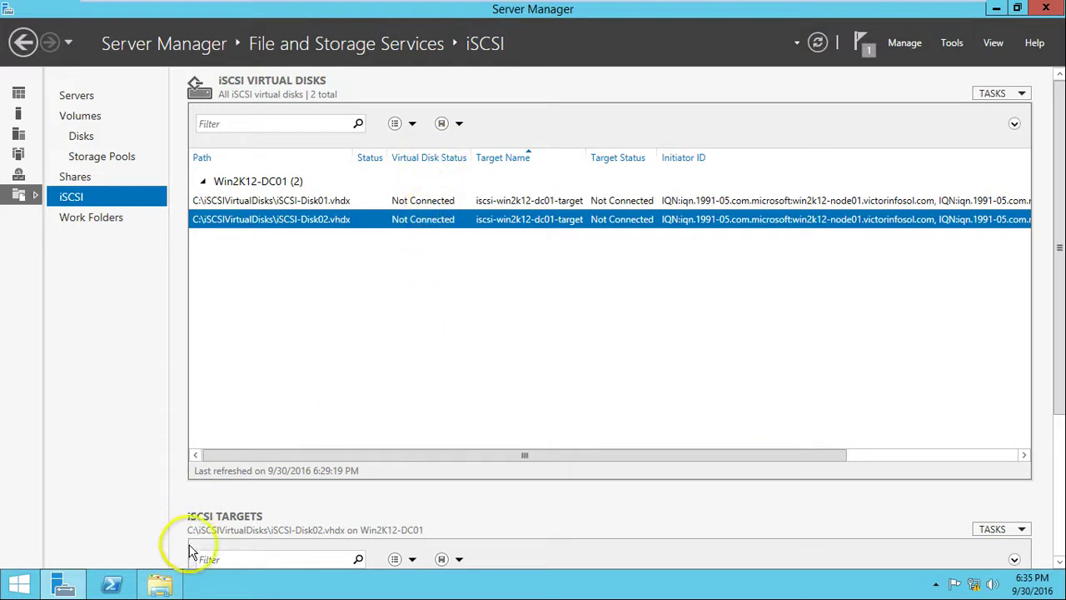
- Refresh the iSCSIVirtualDisks folder on Win2K12-DC01 and check the iSCSI-Disk01 and iSCSI-Disk02 files
click(160, 585)
right_click(338, 190)
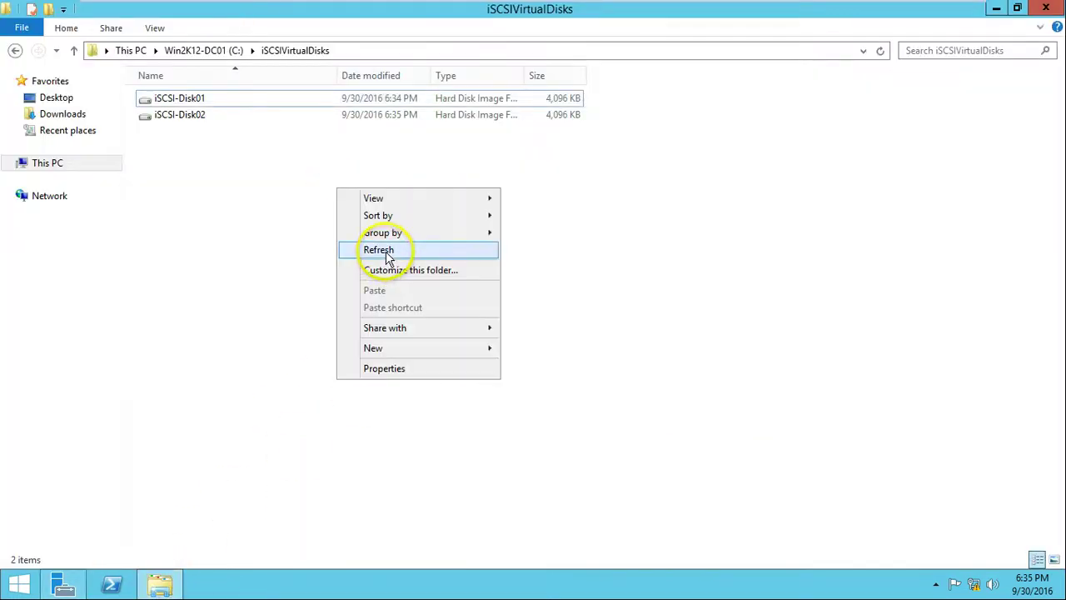
click(196, 138)
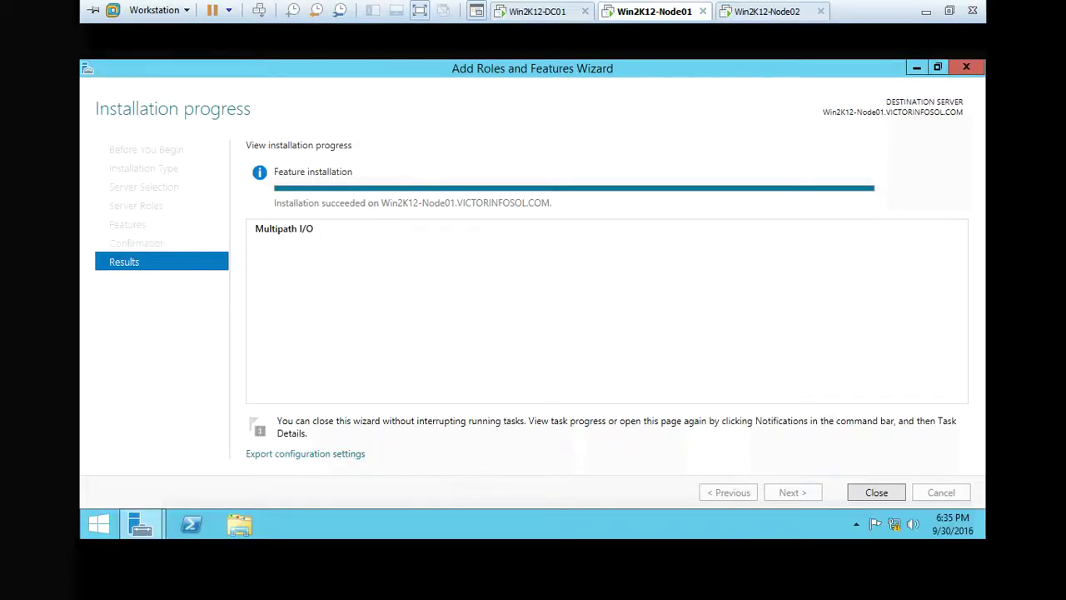
- Close the finished Multipath I/O installation wizards on Win2K12-Node01 and Win2K12-Node02
key(ctrl+alt+Return)
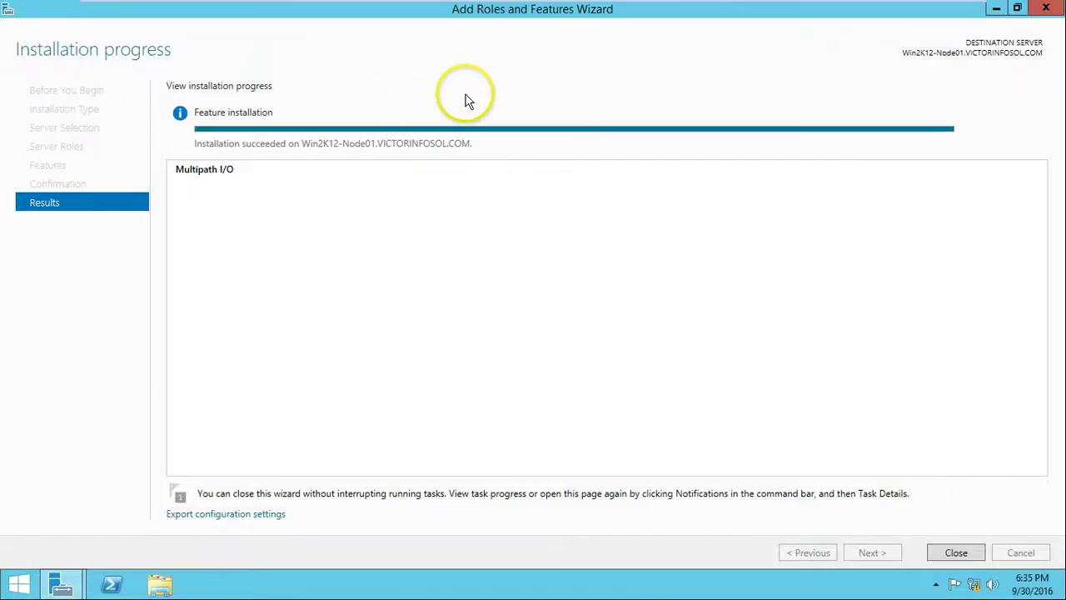
click(958, 553)
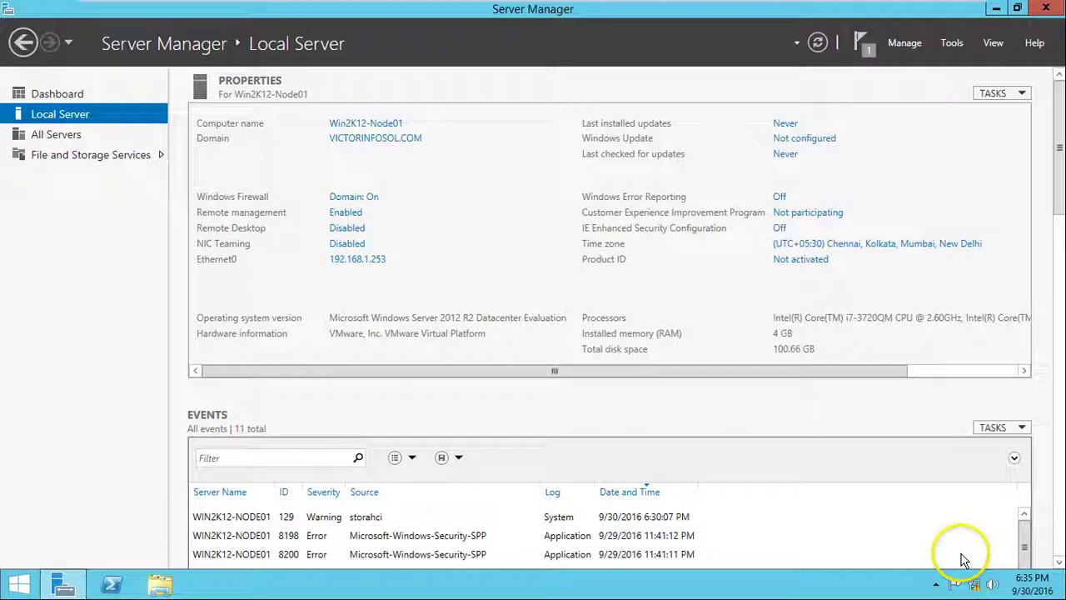
click(750, 10)
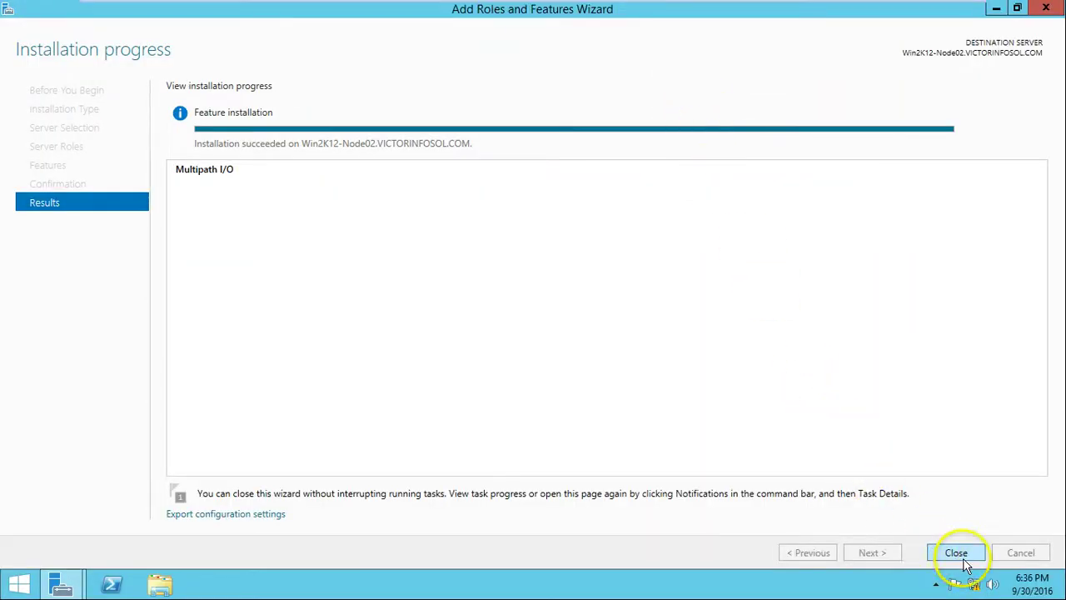
click(957, 552)
- Open the MPIO properties on Win2K12-Node01 and look at the option for adding a device, leaving the device list as is
click(671, 10)
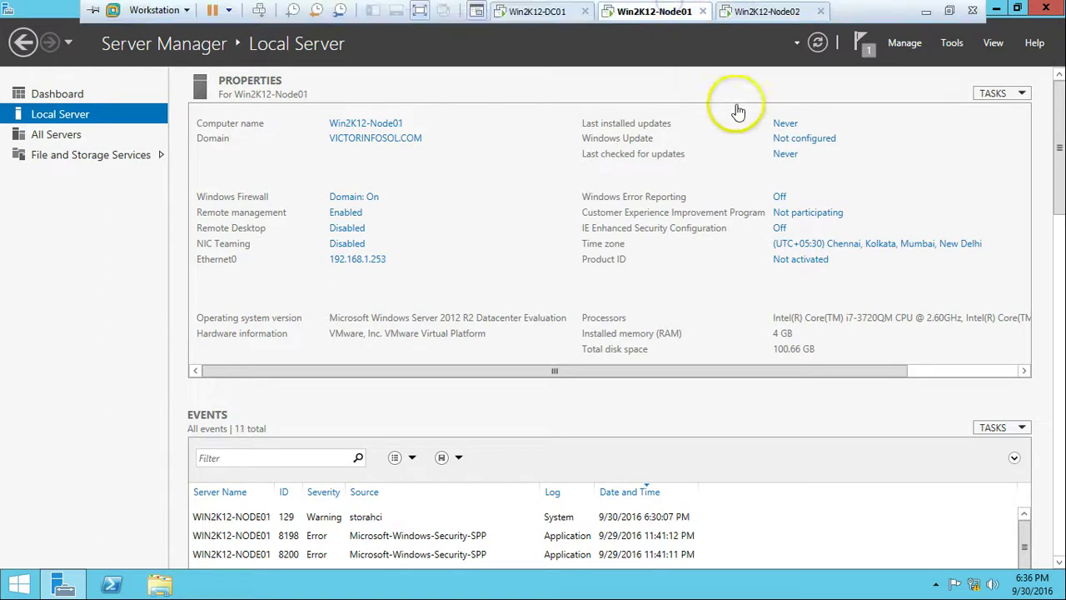
click(948, 43)
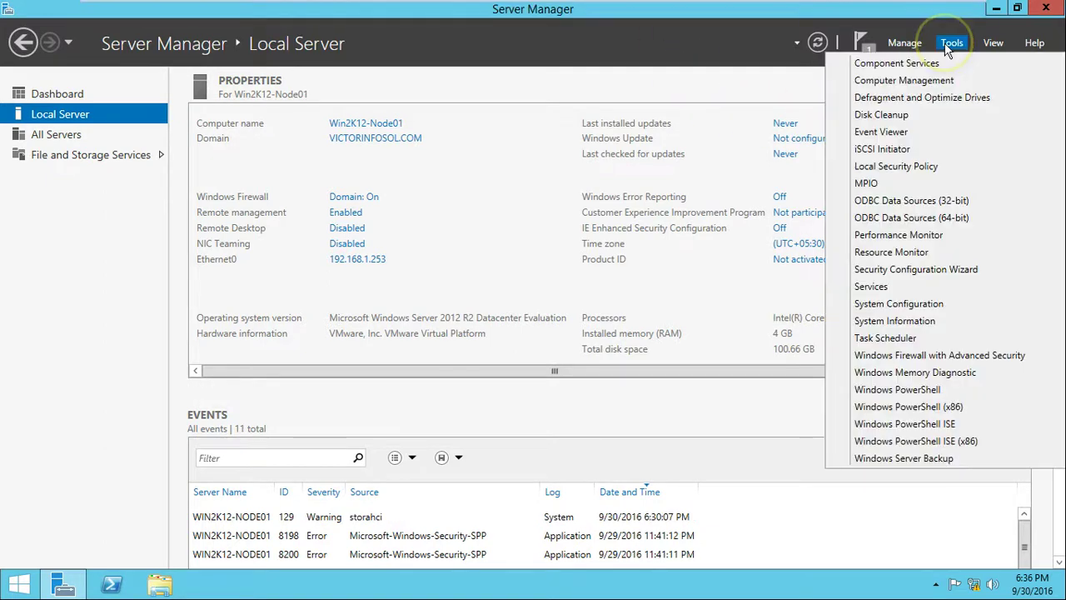
click(892, 185)
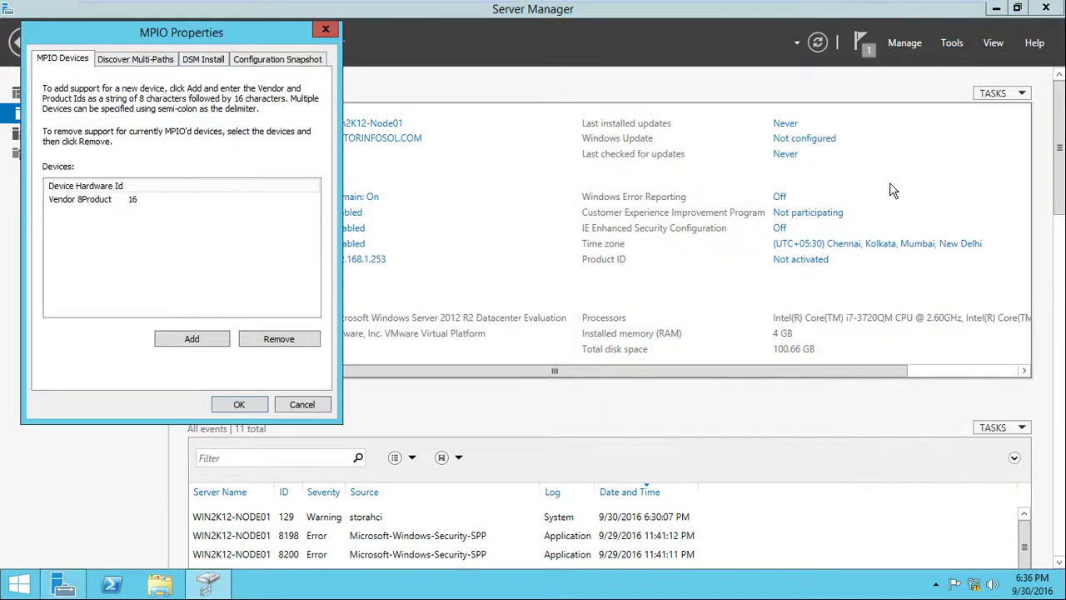
drag(283, 42, 533, 92)
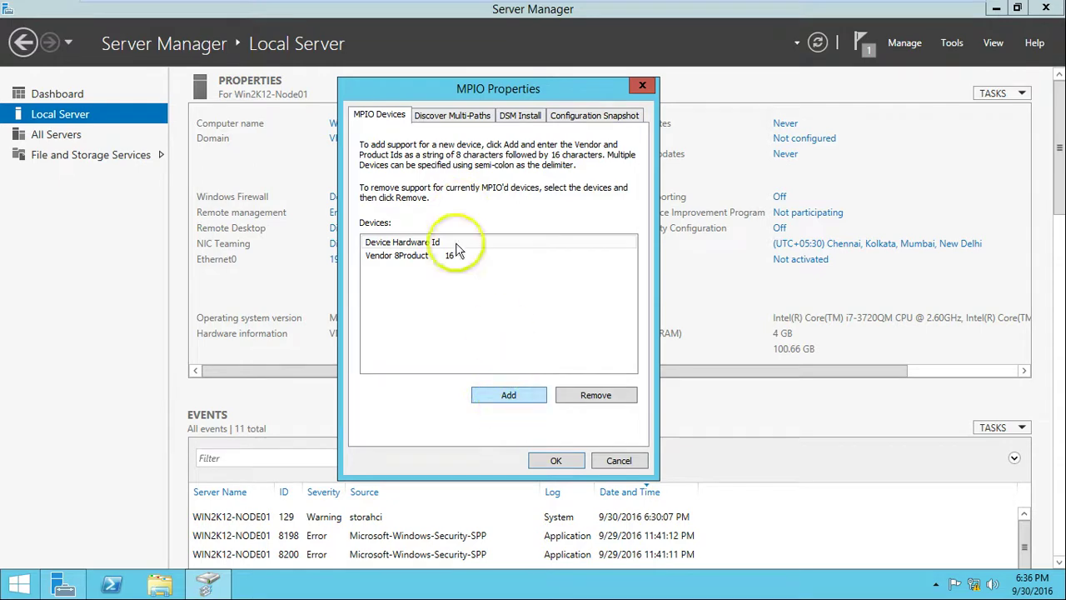
click(509, 397)
click(603, 265)
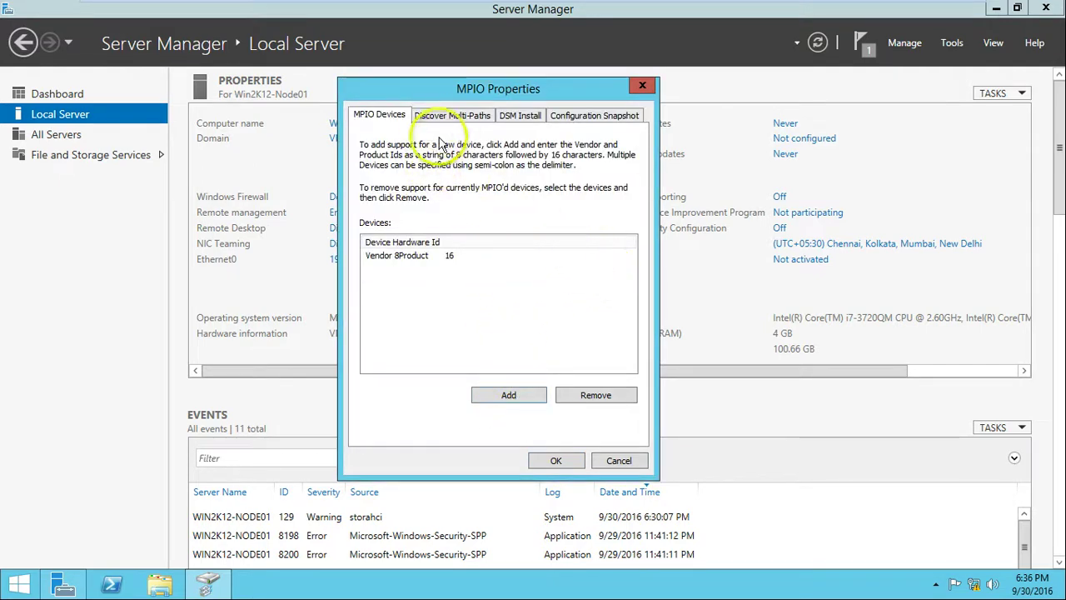
- Add multipath support for iSCSI devices on Win2K12-Node01 and reboot the server
click(456, 118)
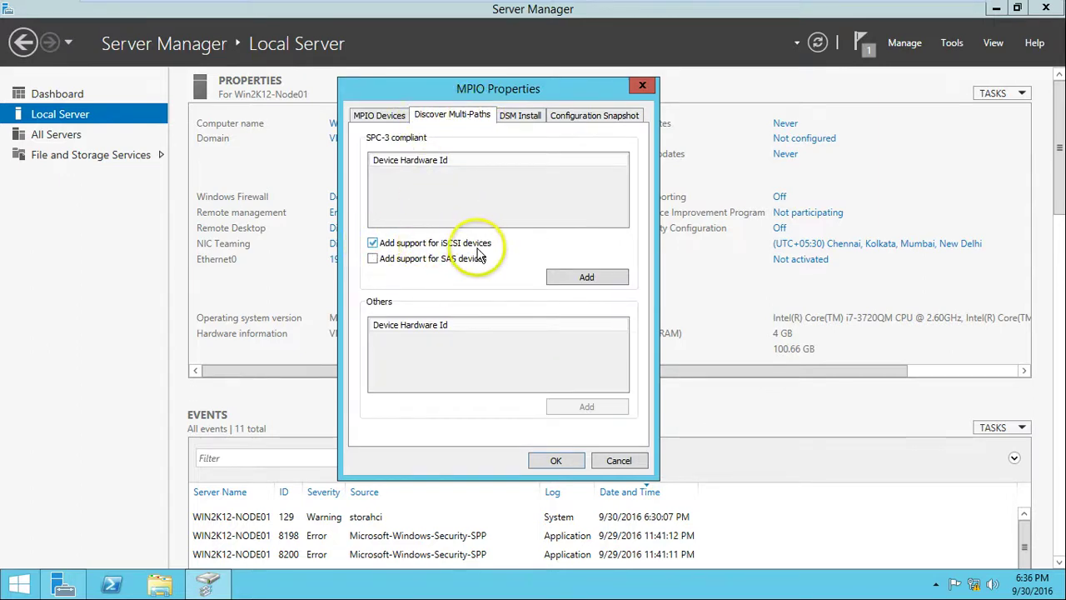
click(574, 283)
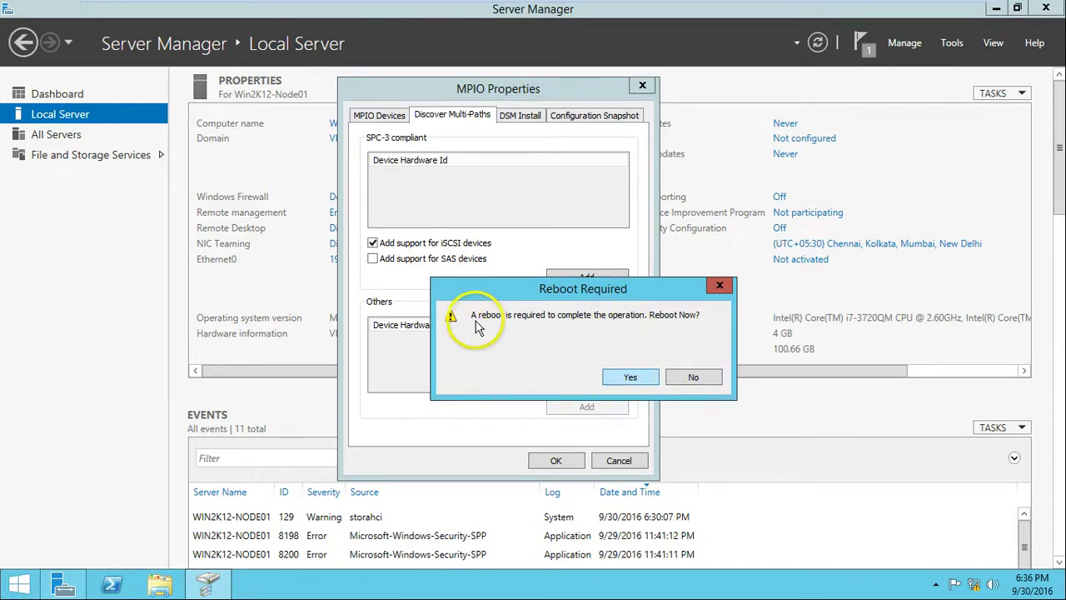
click(630, 379)
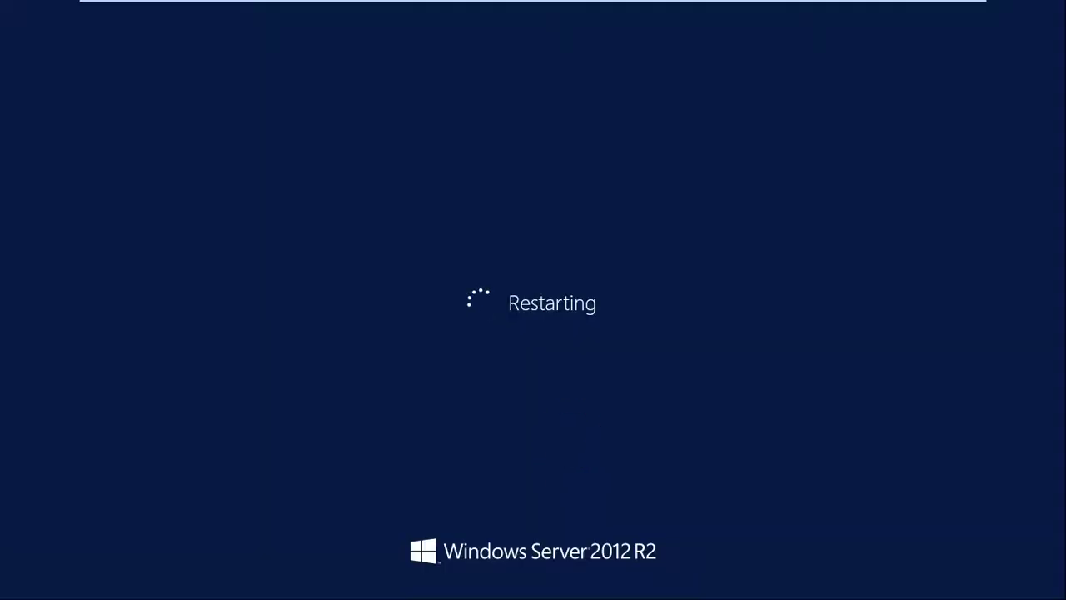
- Add MPIO support for iSCSI devices on Win2K12-Node02 and reboot that server
click(752, 12)
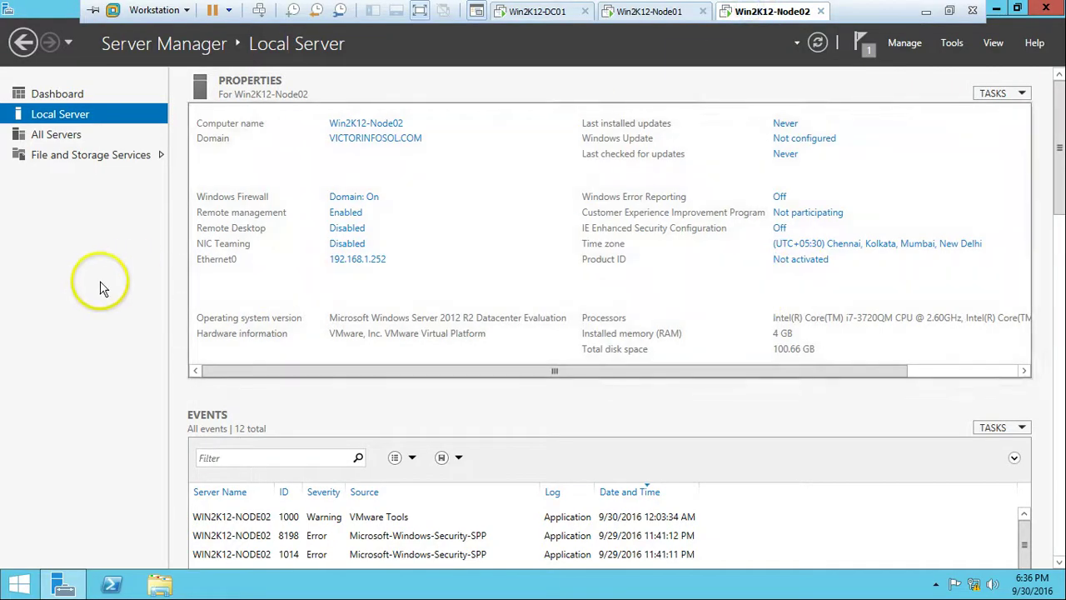
click(951, 44)
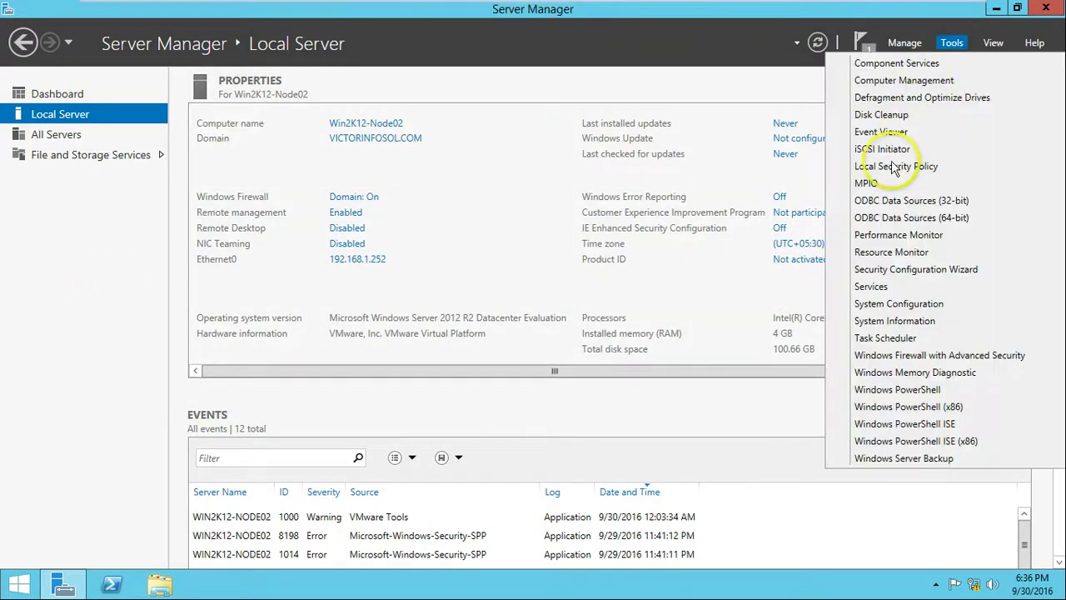
click(866, 182)
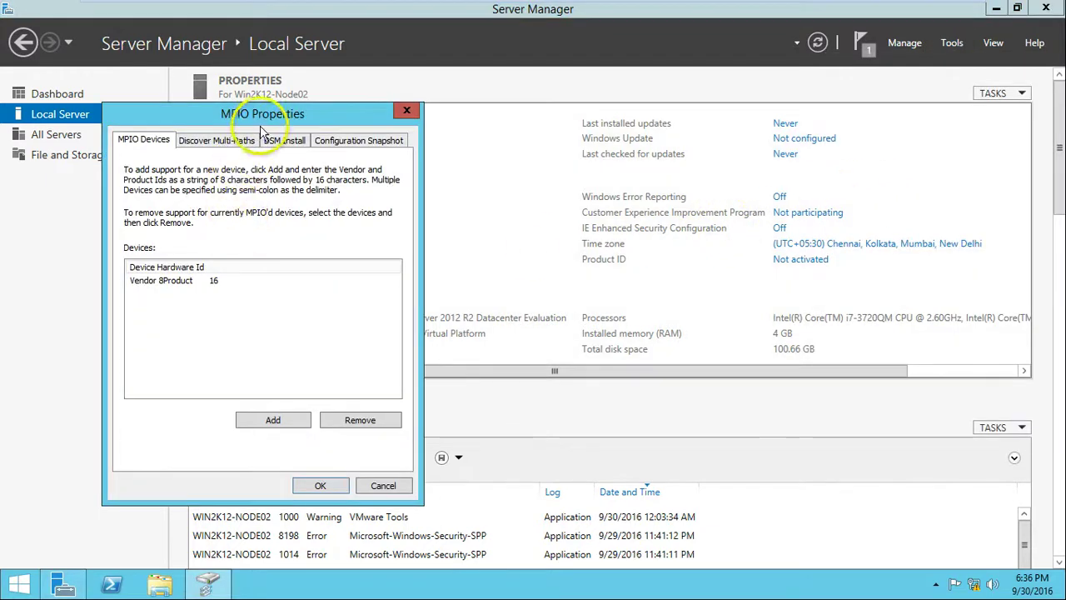
drag(281, 111, 534, 101)
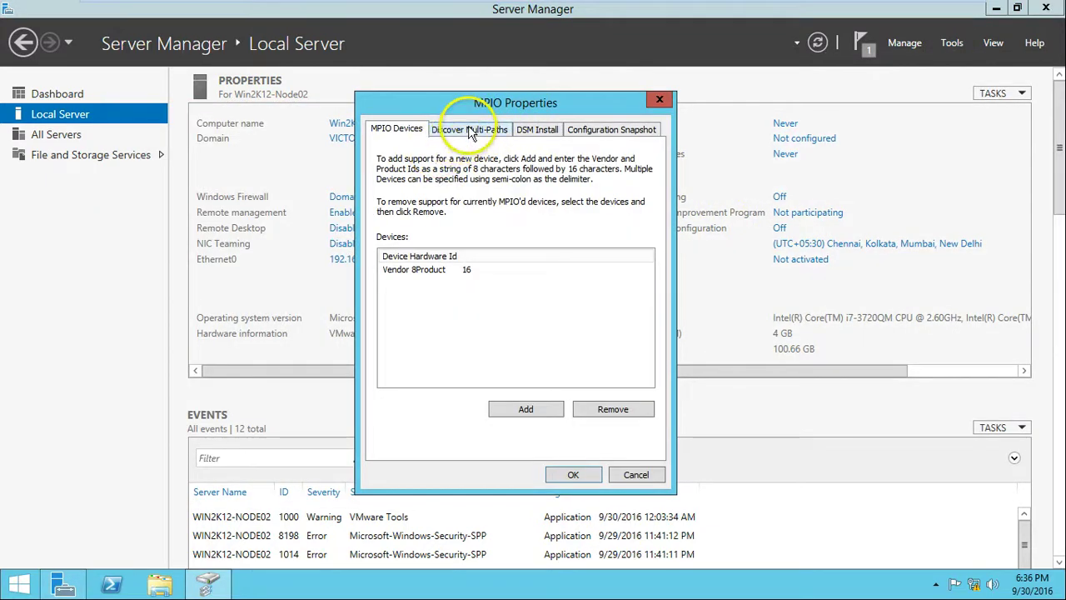
click(469, 129)
click(390, 257)
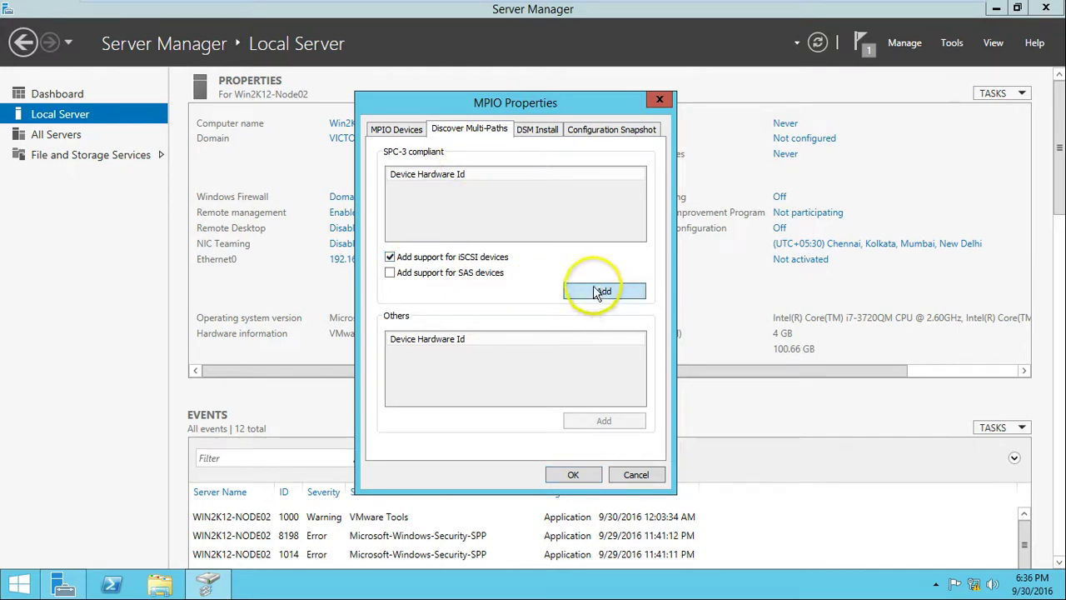
click(561, 215)
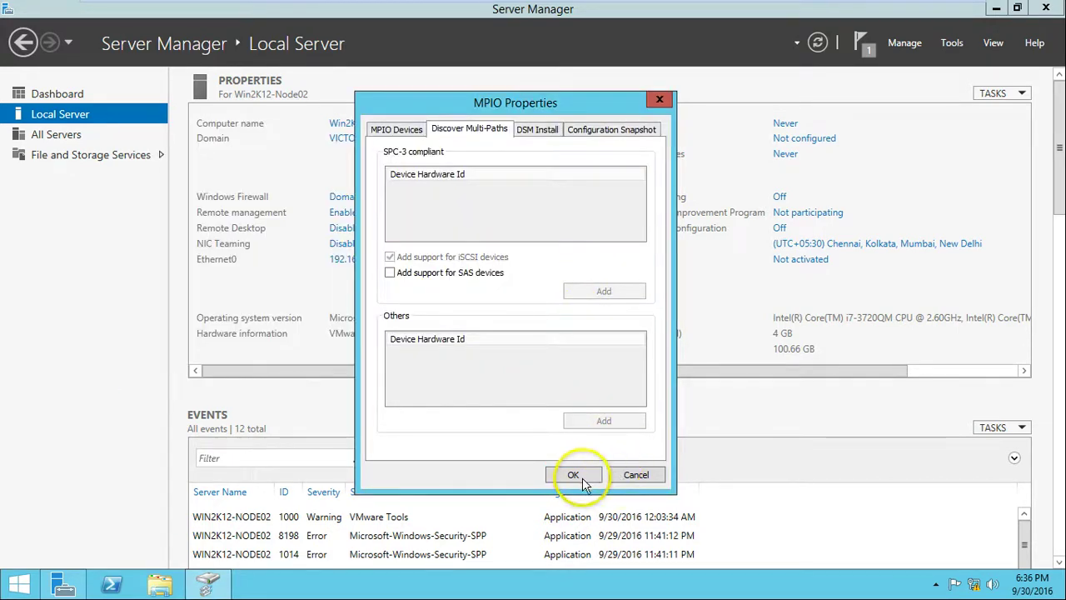
- Leave full-screen mode and check the restart progress of Win2K12-Node01 and Win2K12-Node02
key(ctrl+shift+Tab)
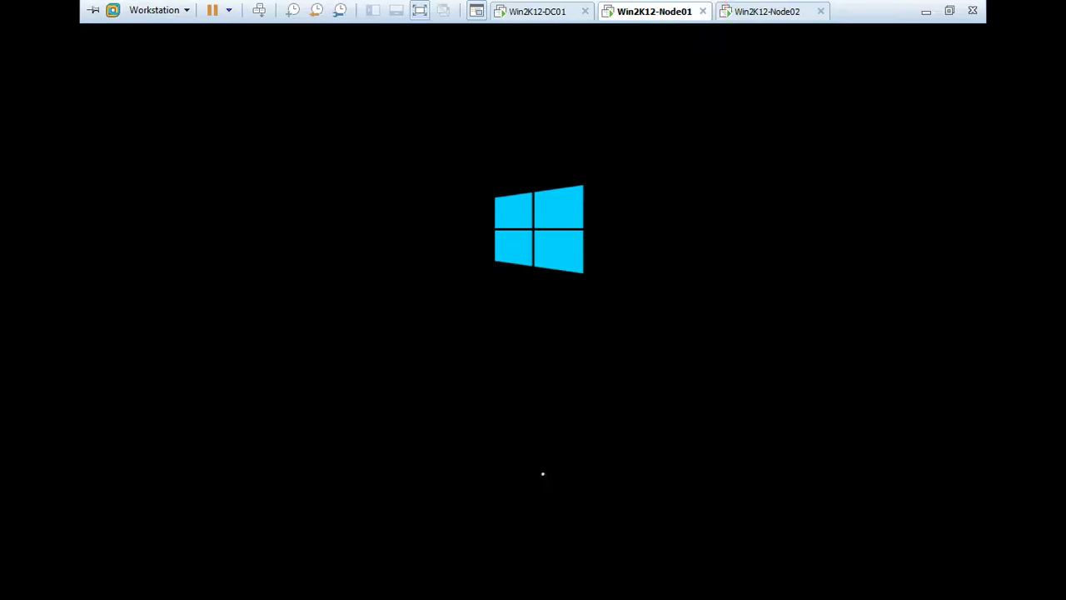
click(783, 13)
click(672, 12)
click(420, 10)
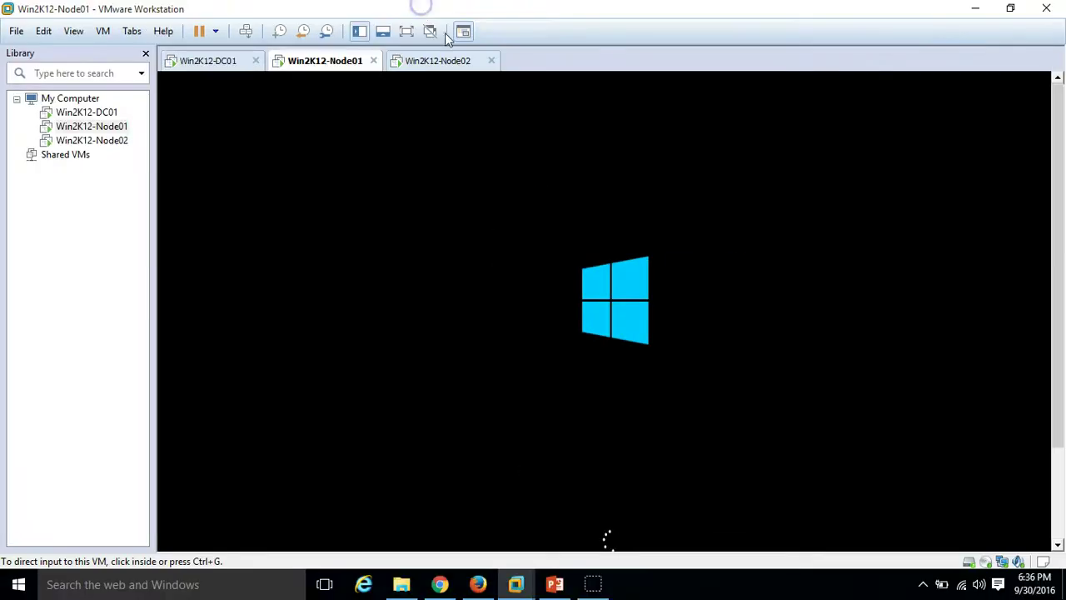
click(439, 63)
click(300, 62)
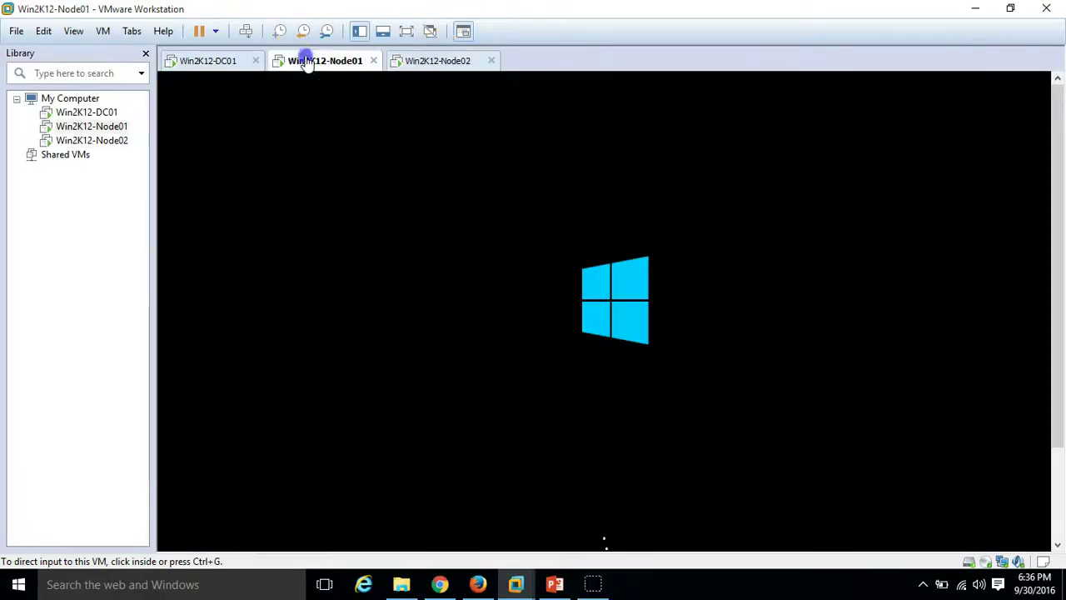
click(417, 61)
click(578, 355)
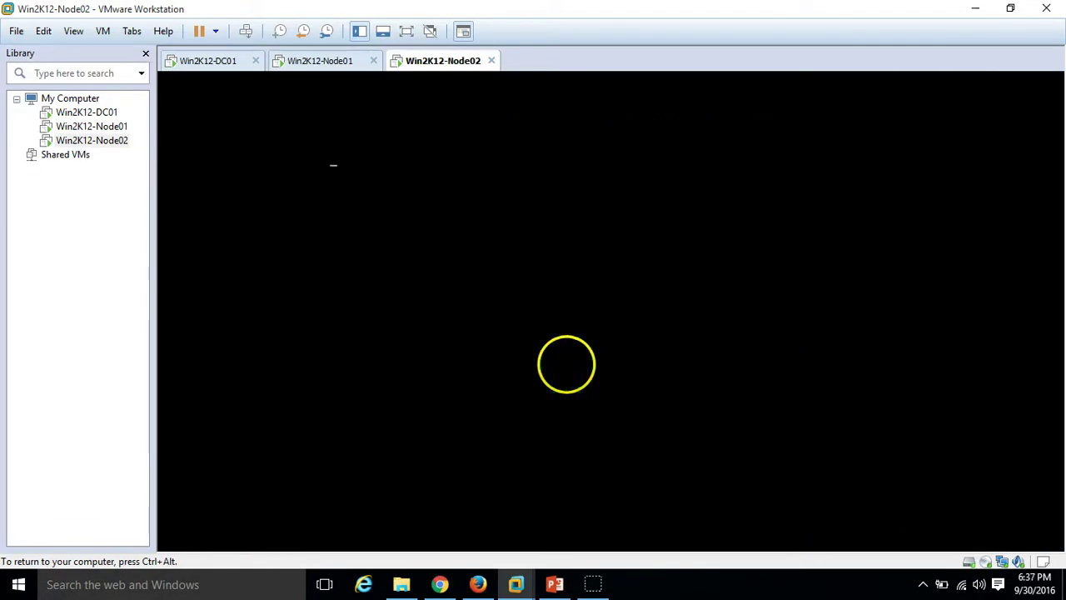
key(ctrl+alt)
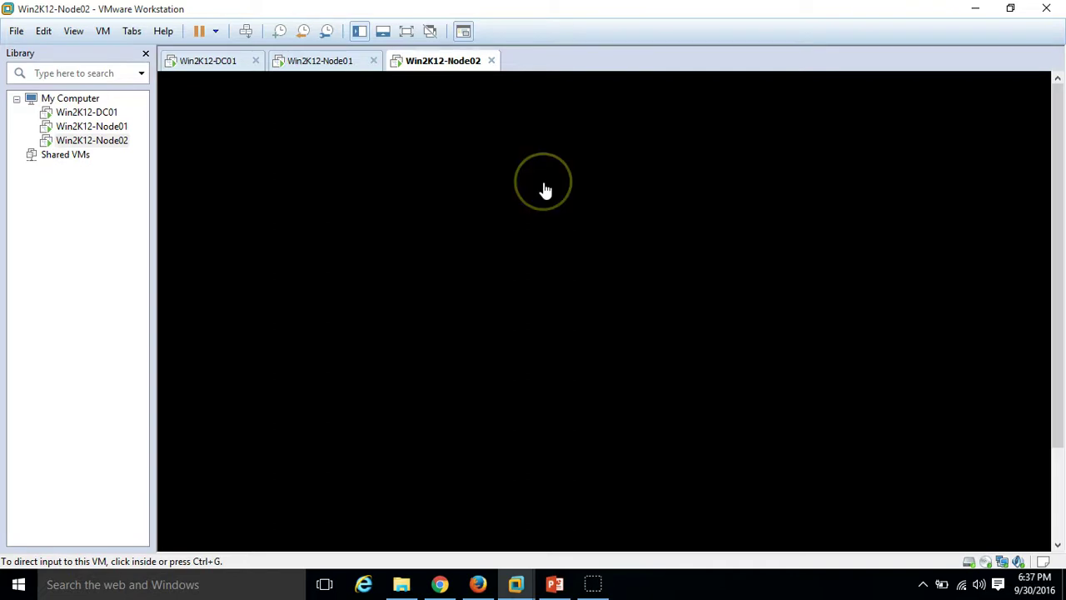
- Sign in to the restarted Win2K12-Node01 as ServerAdmin with the account password
click(321, 63)
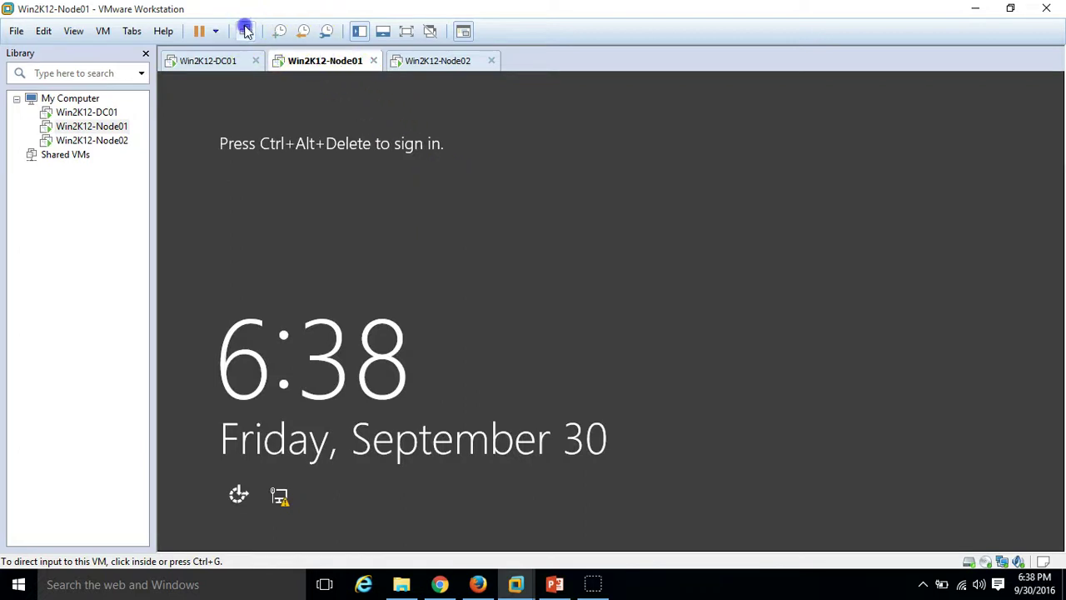
key(ctrl+alt+Insert)
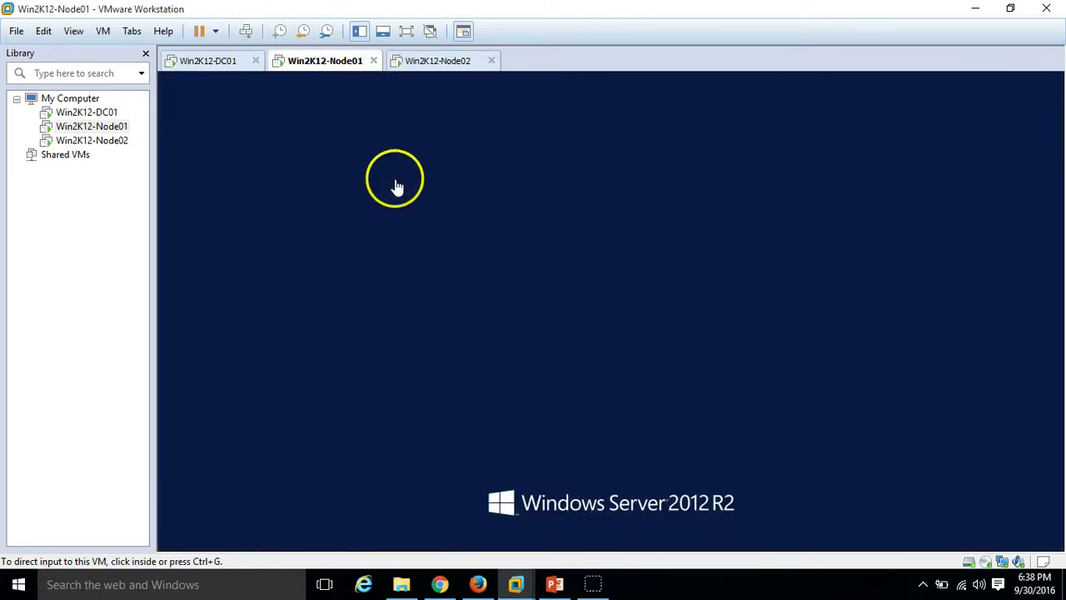
click(608, 310)
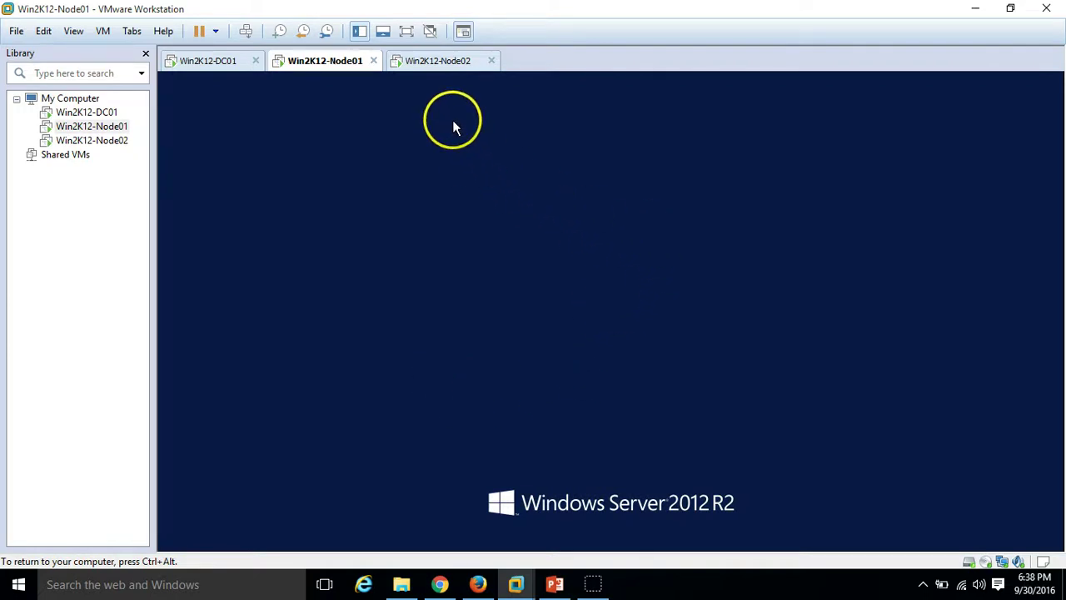
click(428, 65)
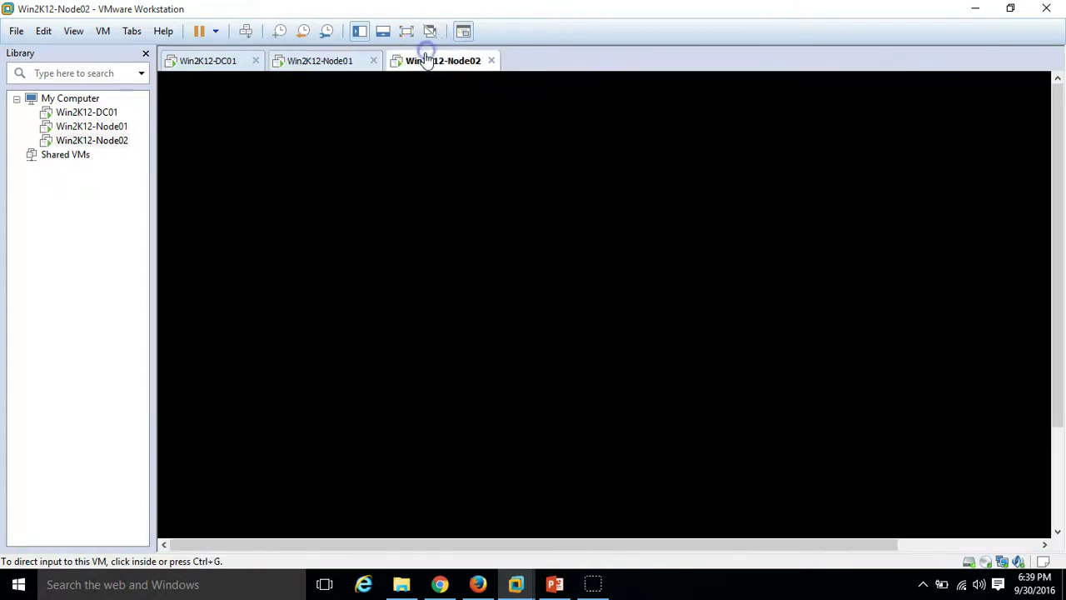
click(344, 63)
click(614, 227)
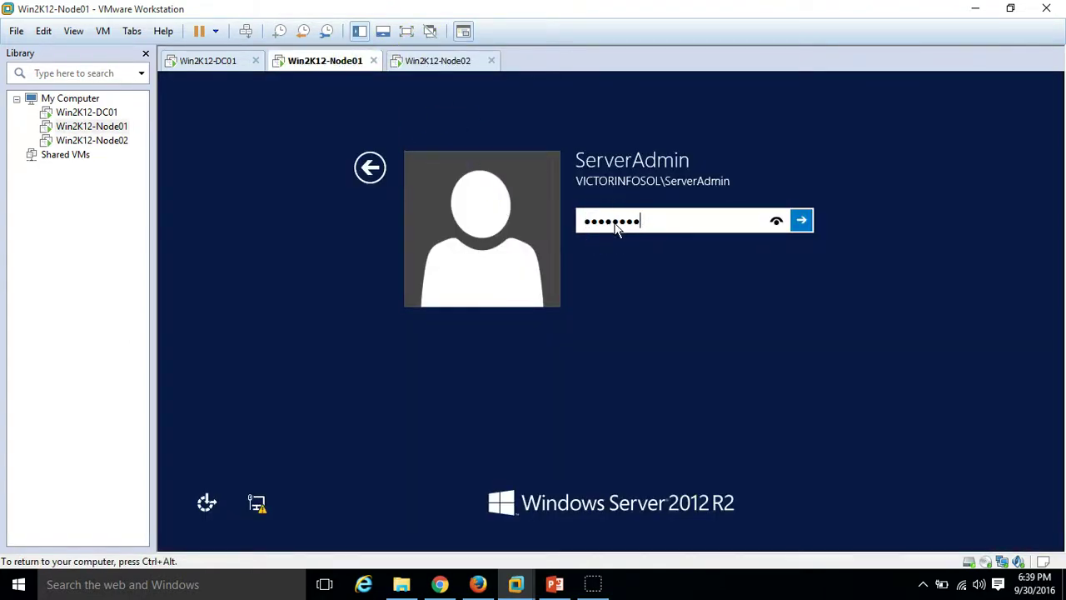
key(Return)
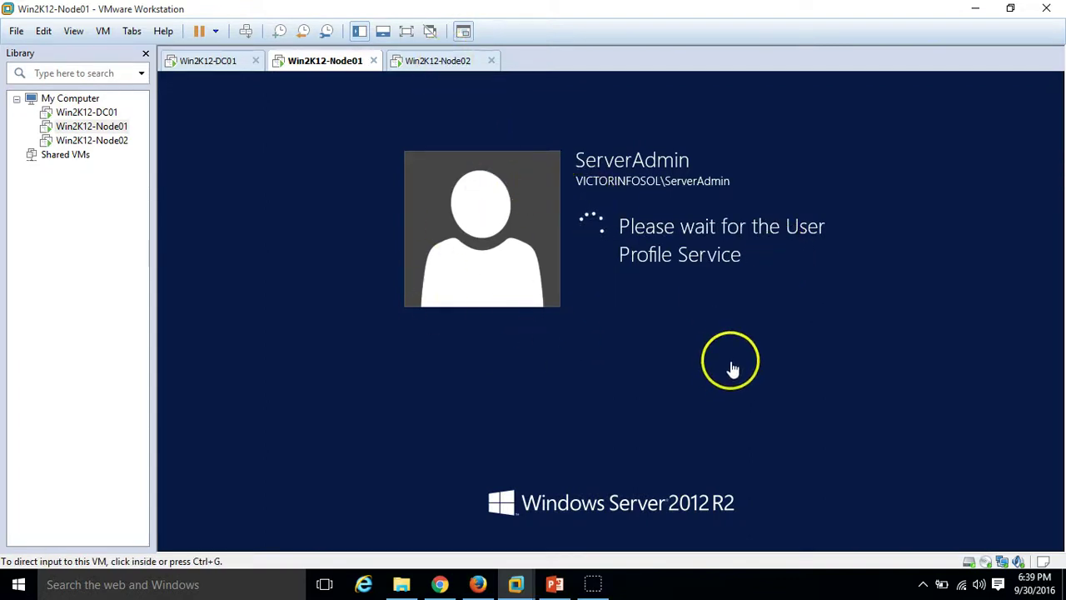
- Sign in to the restarted Win2K12-Node02 as ServerAdmin with the account password
click(448, 62)
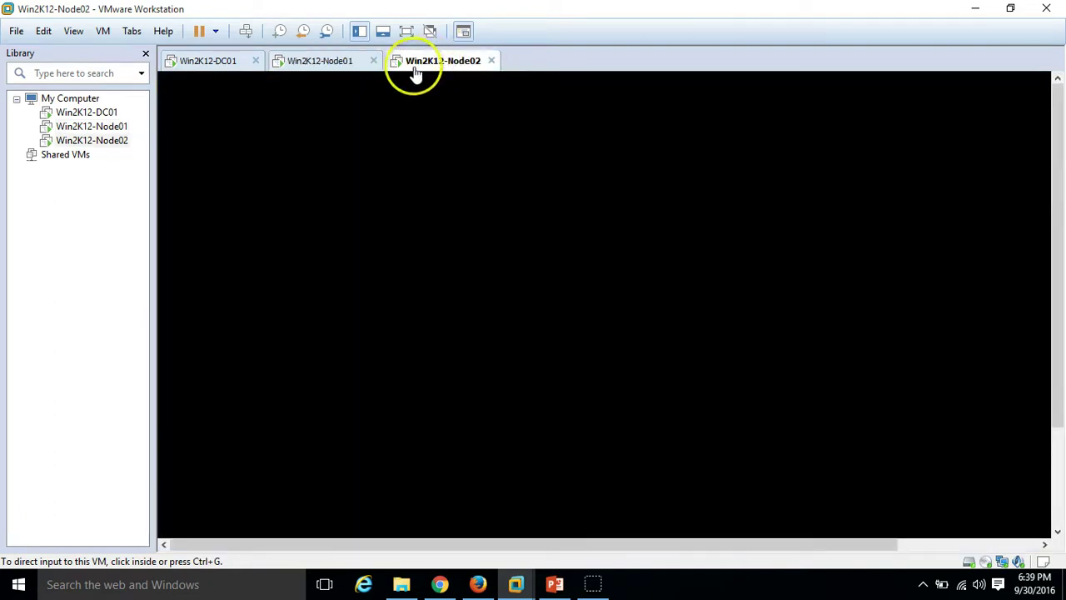
click(329, 62)
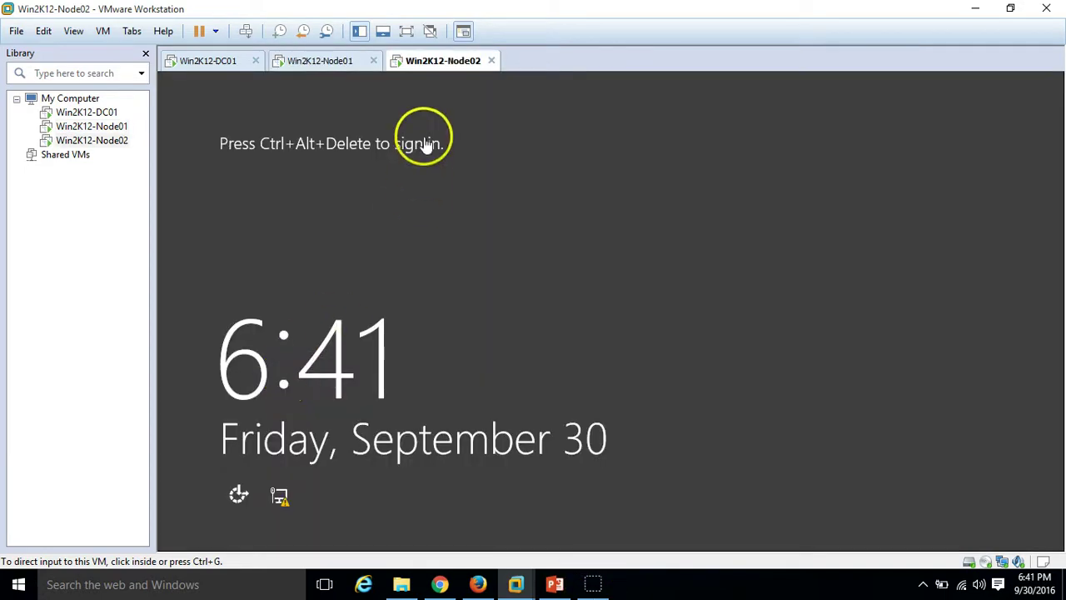
click(247, 32)
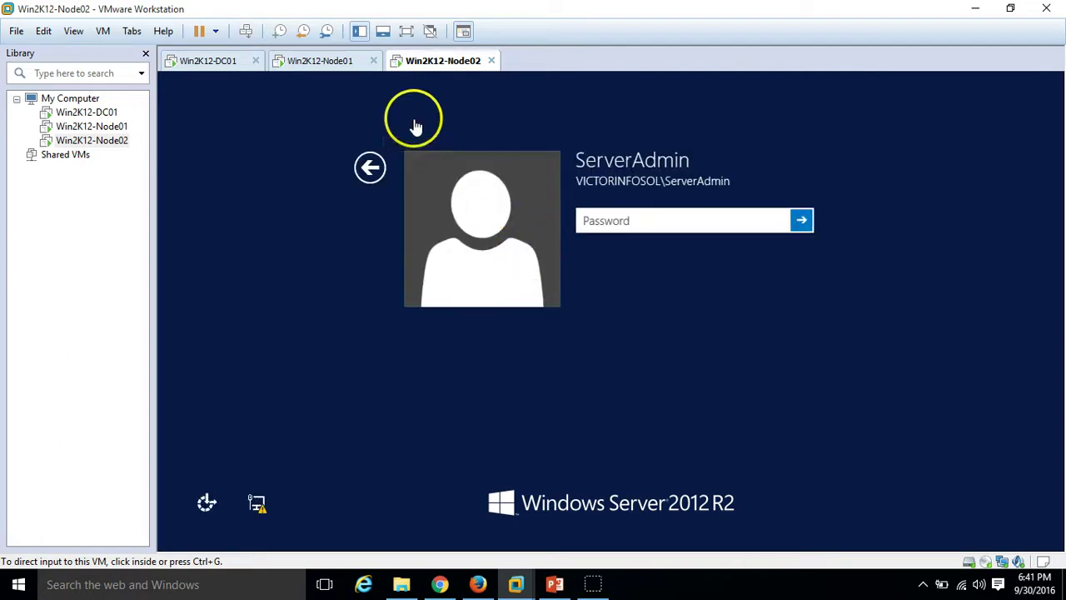
click(614, 216)
text(•)
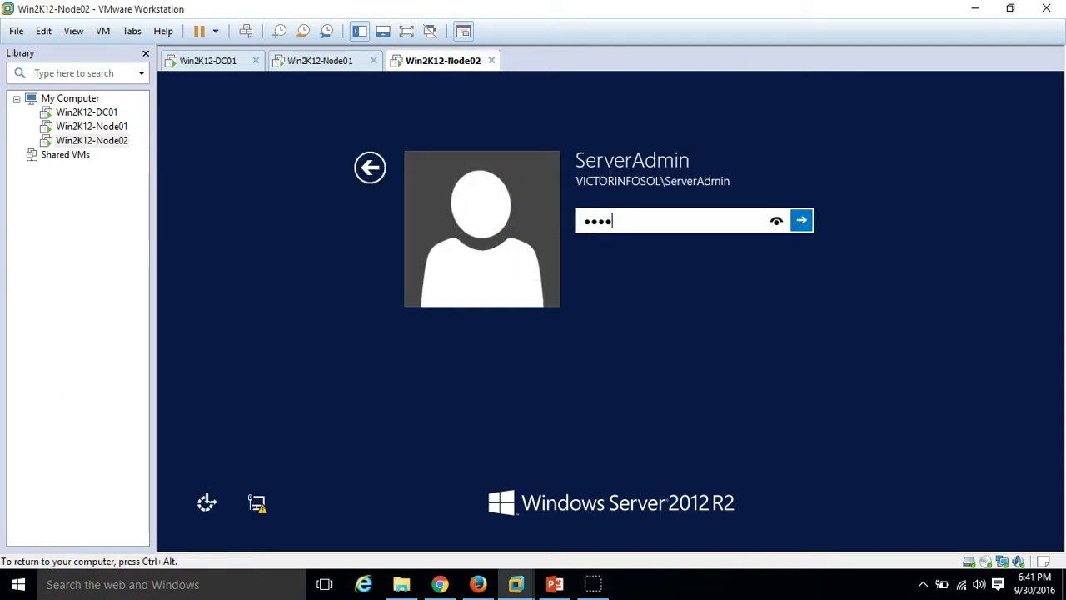
text(••••••)
key(Return)
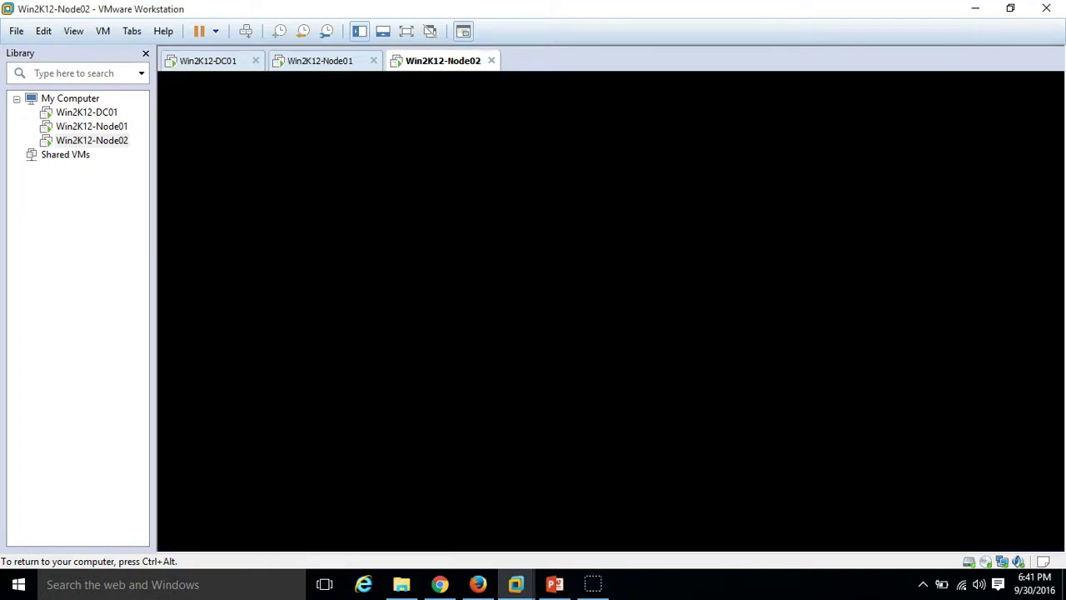
- On Win2K12-Node01, launch the iSCSI Initiator and allow the Microsoft iSCSI service to start and run automatically at each restart
key(ctrl+alt)
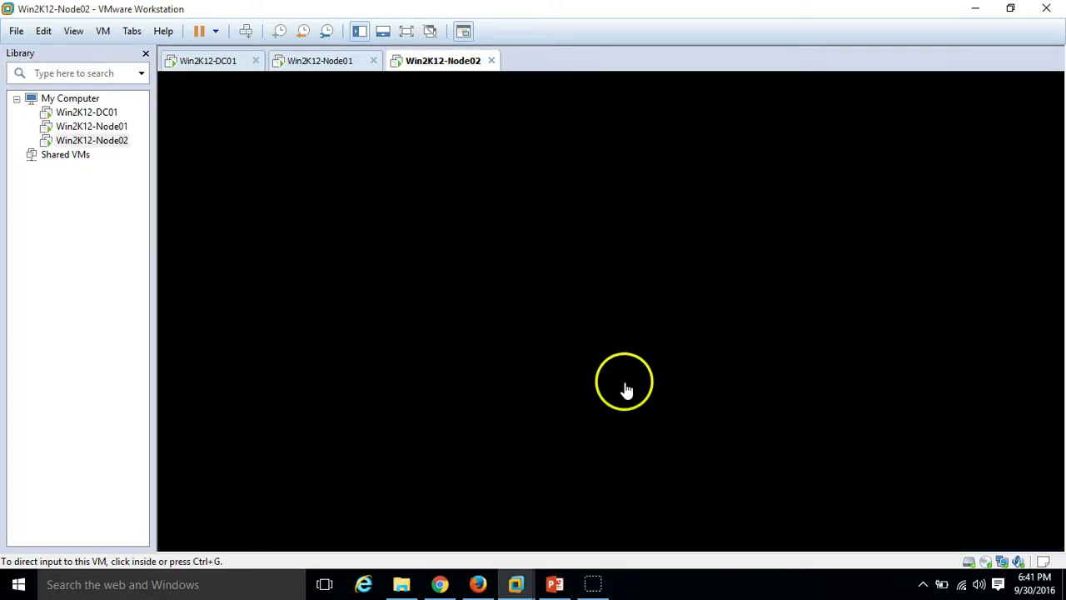
click(593, 584)
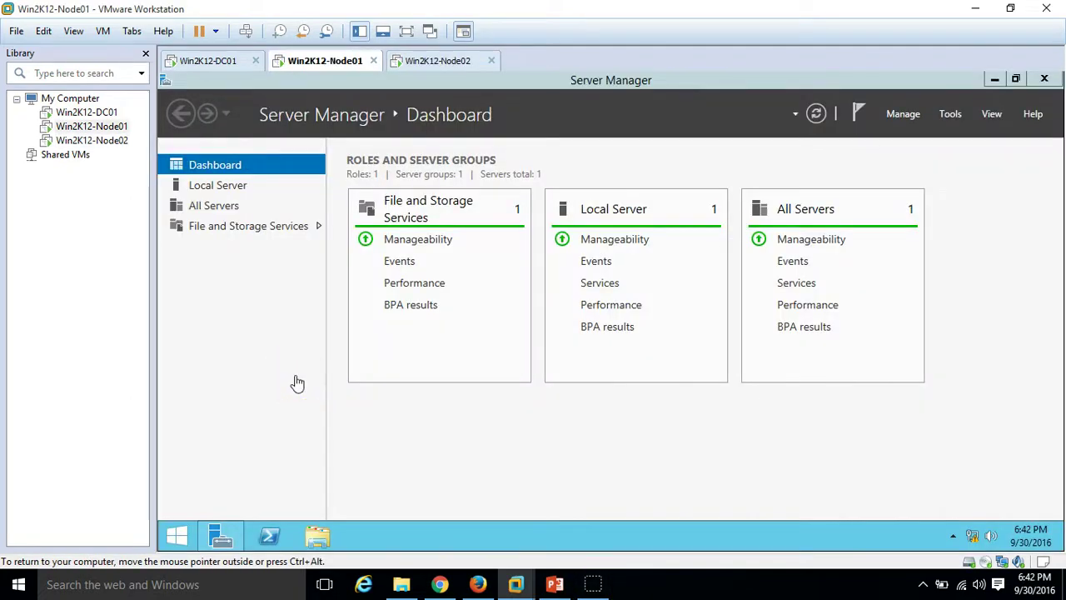
click(296, 379)
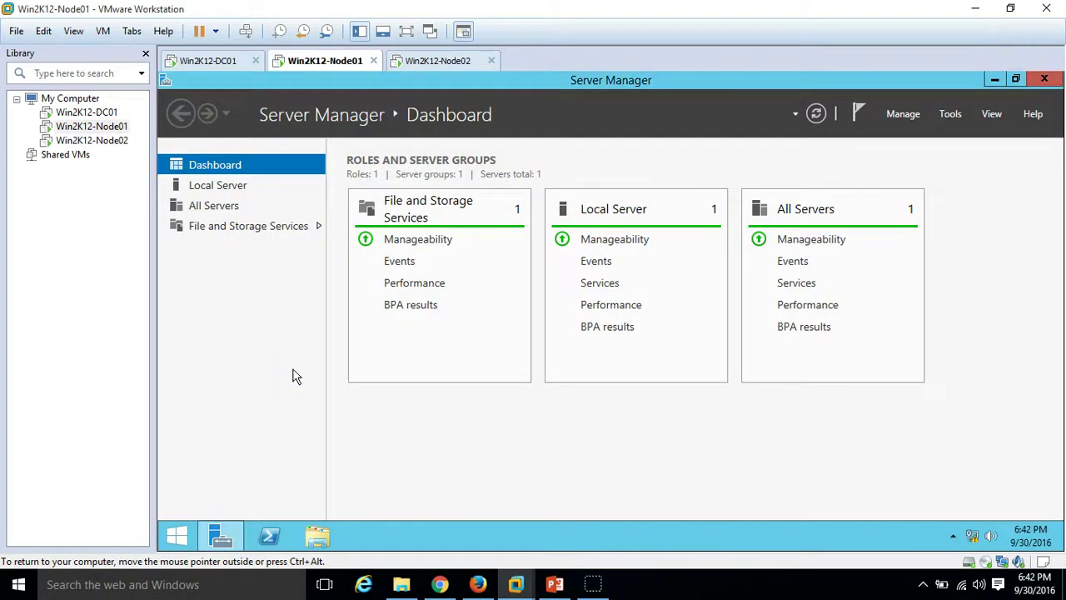
click(950, 115)
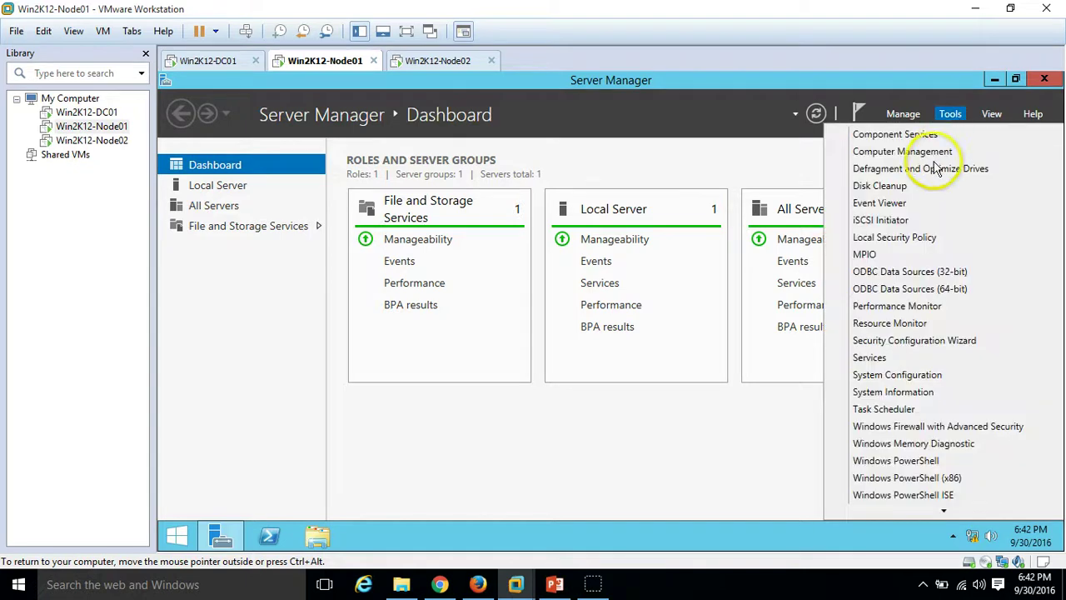
click(914, 221)
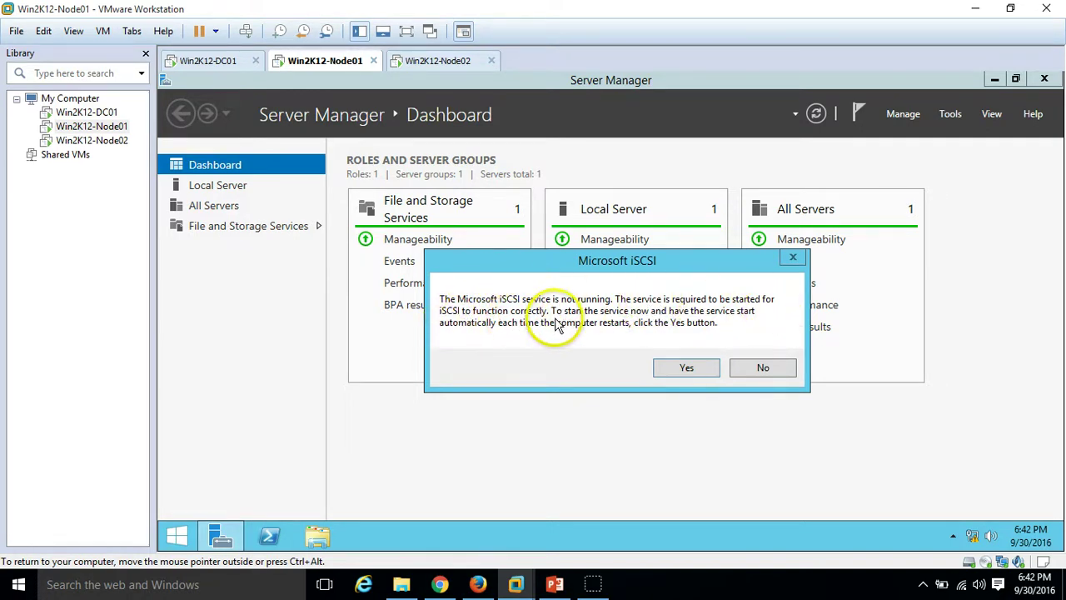
click(684, 370)
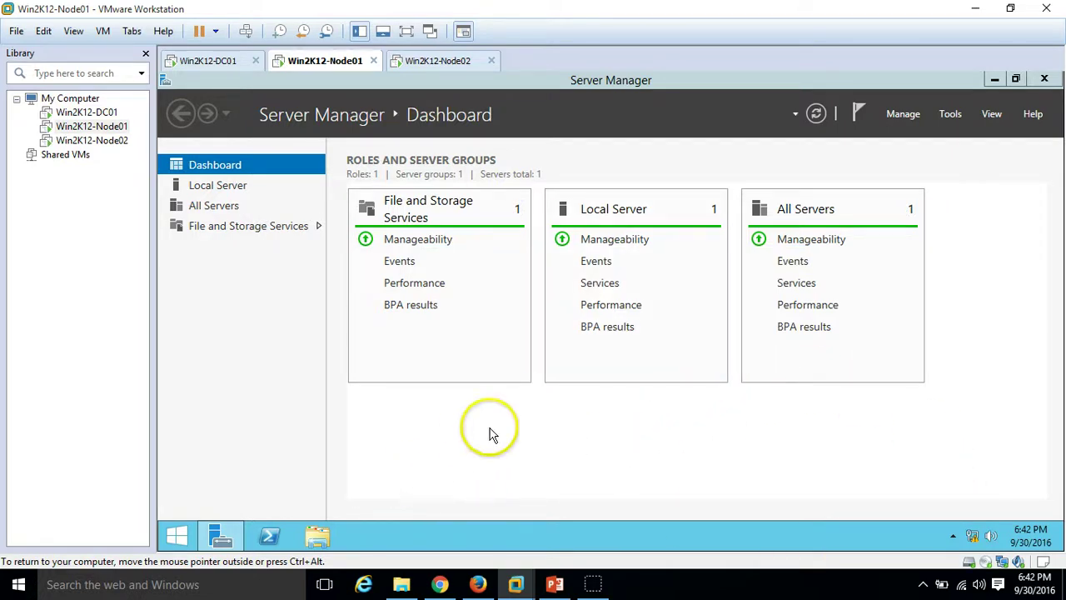
- View Node01 full screen and add 192.168.1.254 as an iSCSI target portal with the default port and advanced settings
click(994, 79)
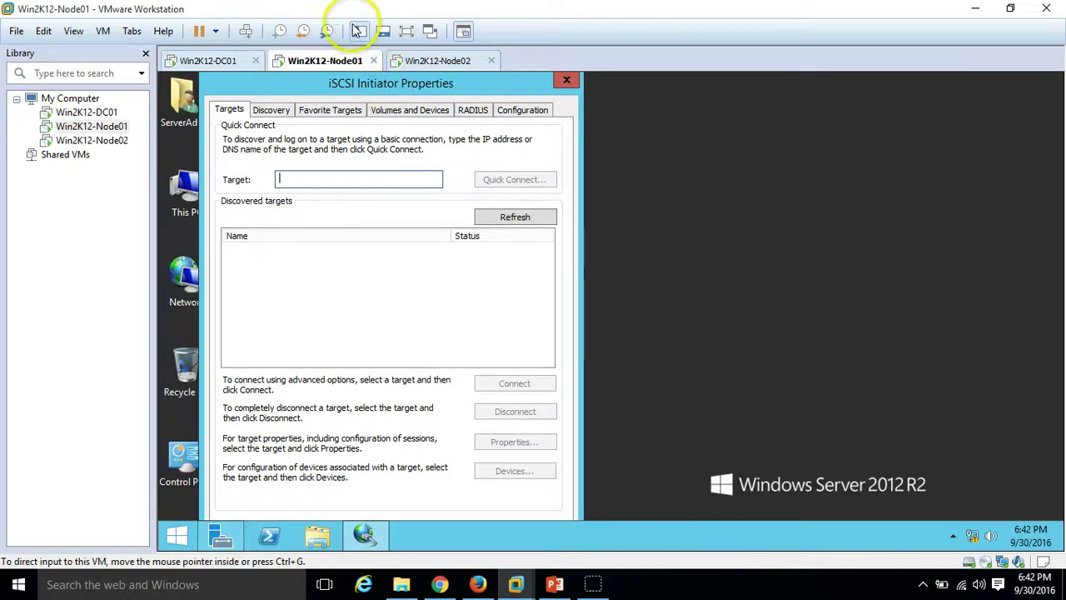
click(408, 31)
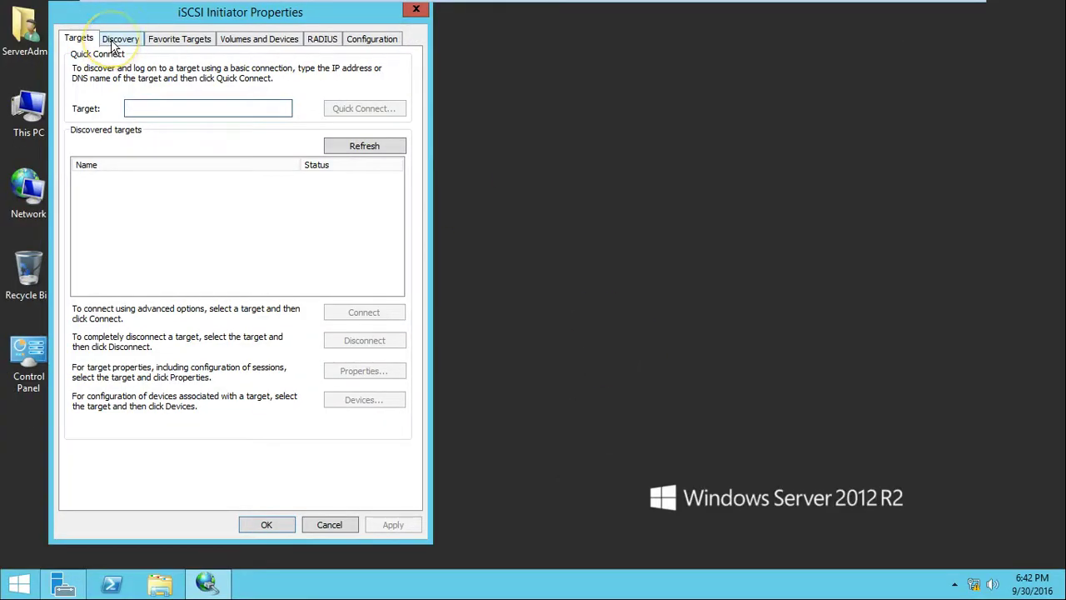
click(120, 39)
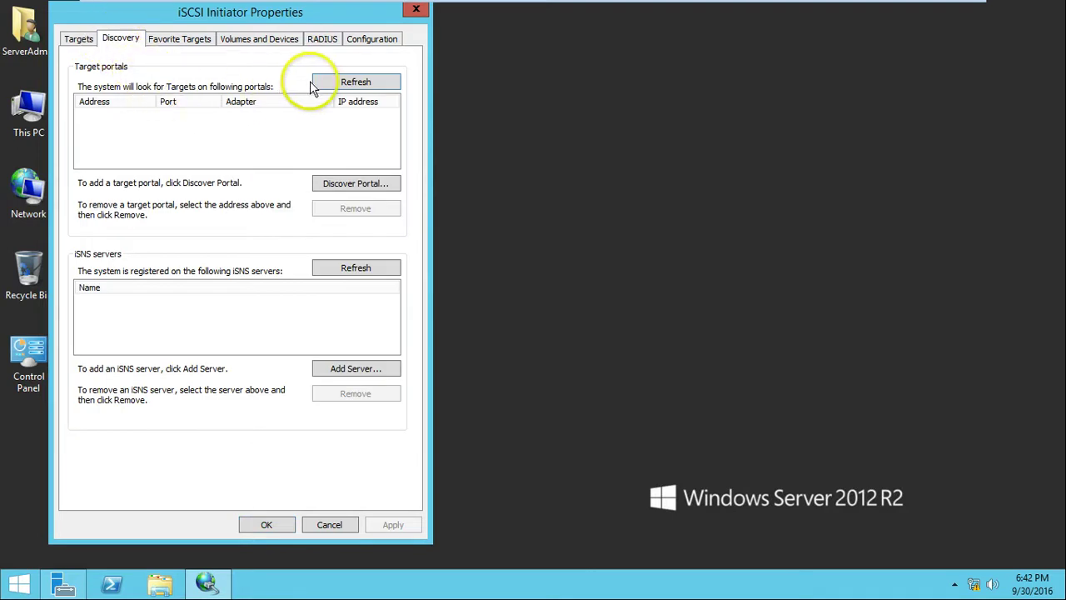
click(343, 188)
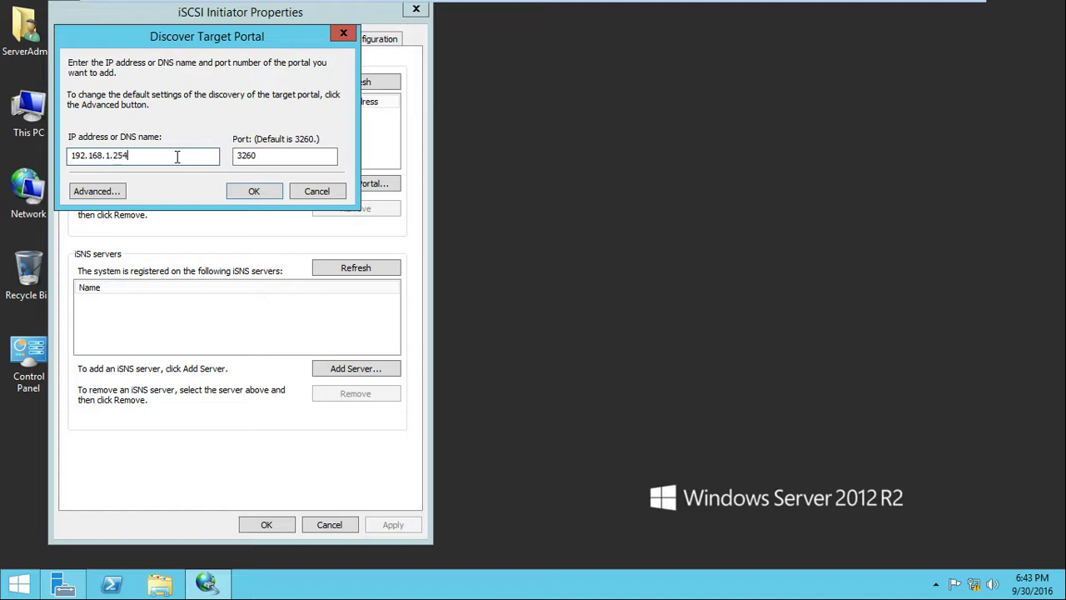
click(116, 191)
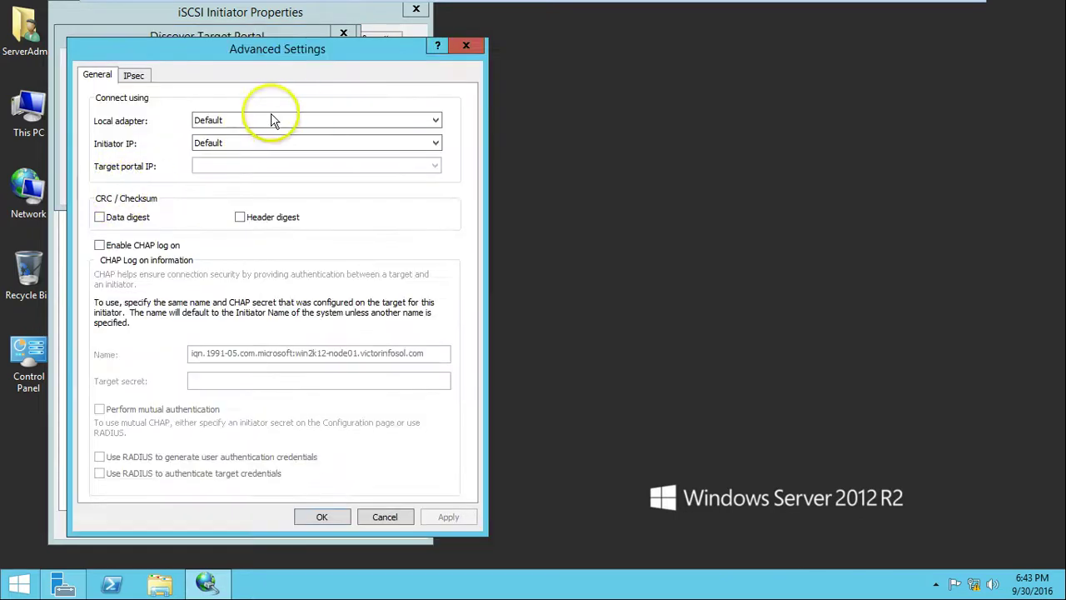
click(385, 517)
click(221, 190)
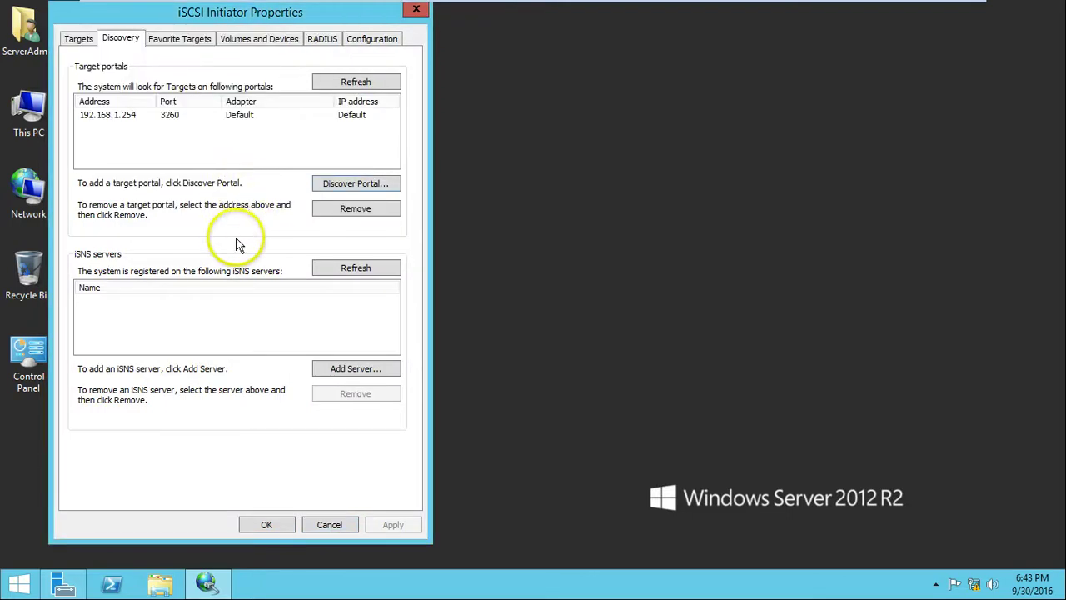
click(214, 119)
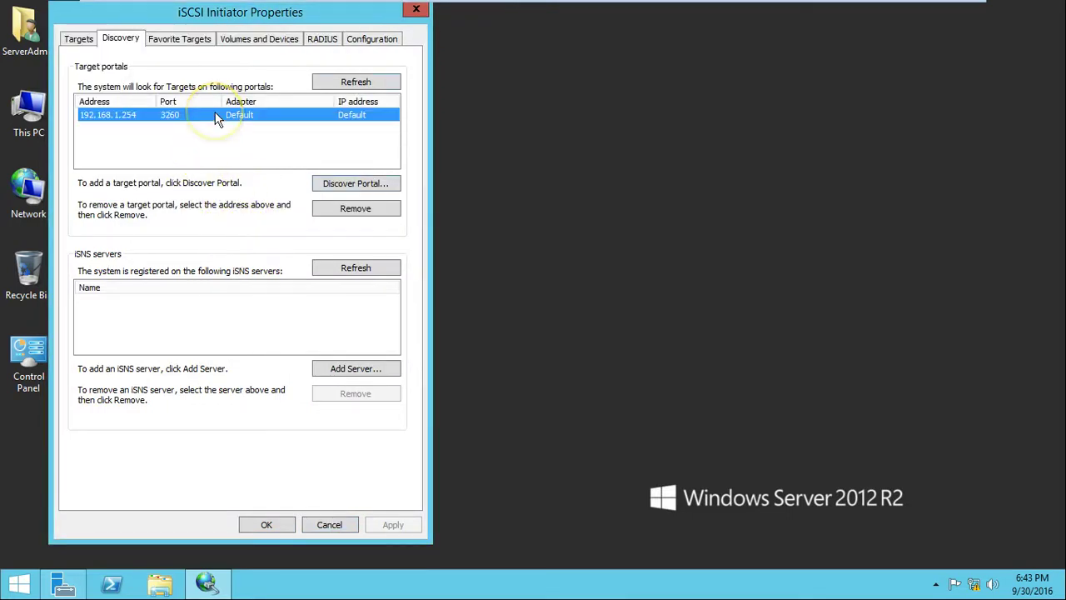
- Connect to the discovered win2k12-dc01 target with multi-path enabled, keeping it in the favorite targets, and close the initiator properties
click(79, 38)
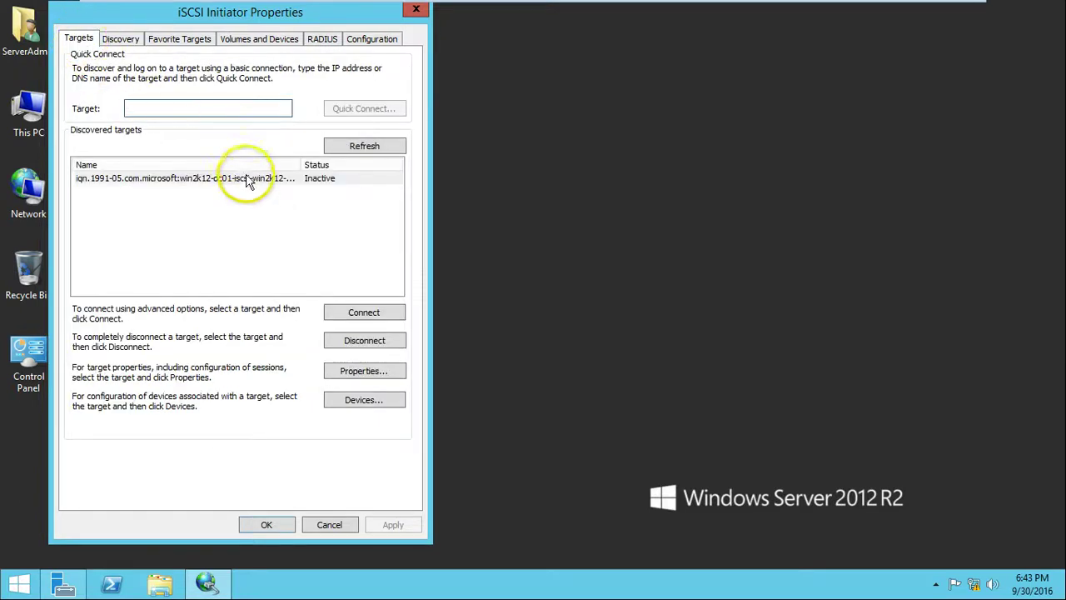
click(298, 177)
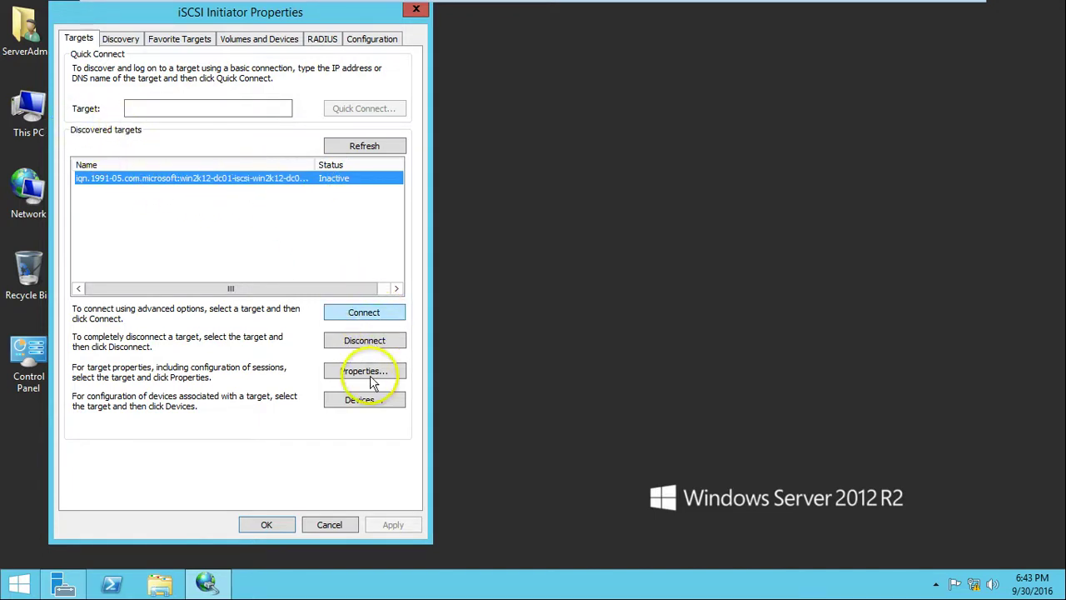
click(369, 312)
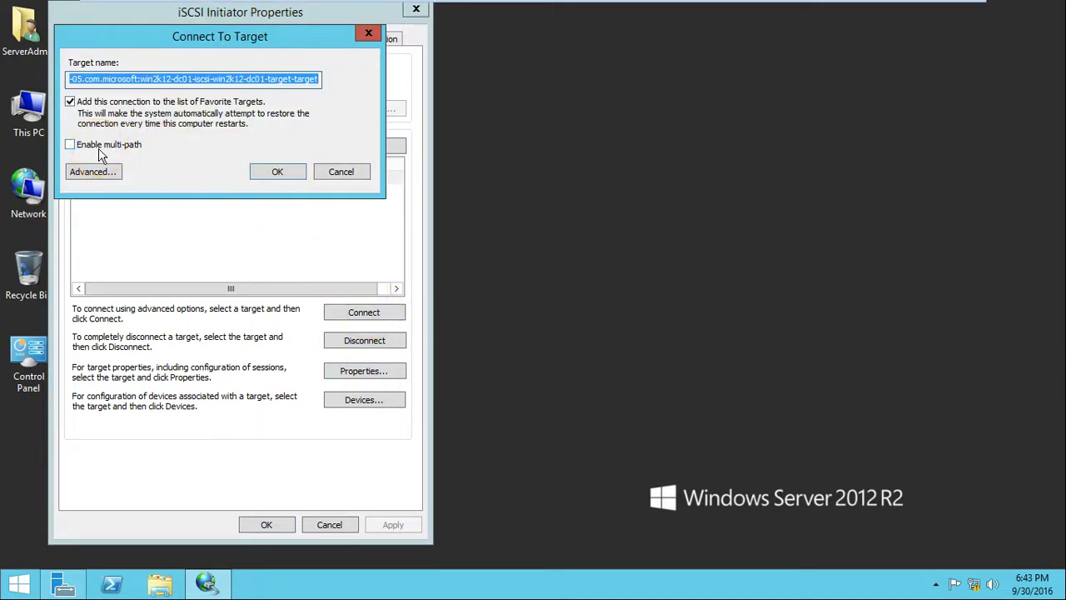
click(102, 146)
click(278, 173)
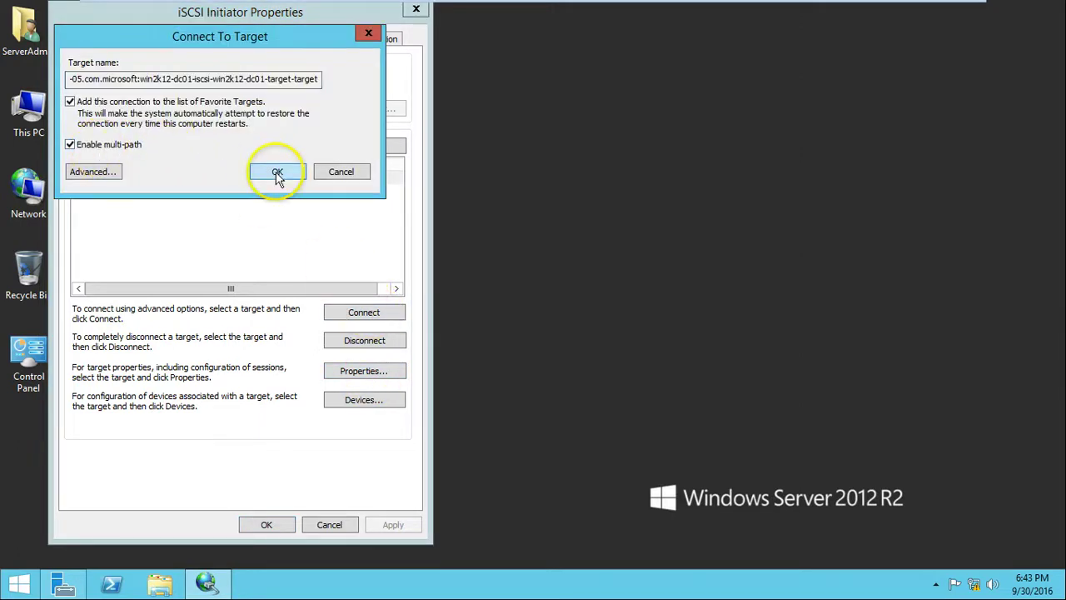
click(277, 182)
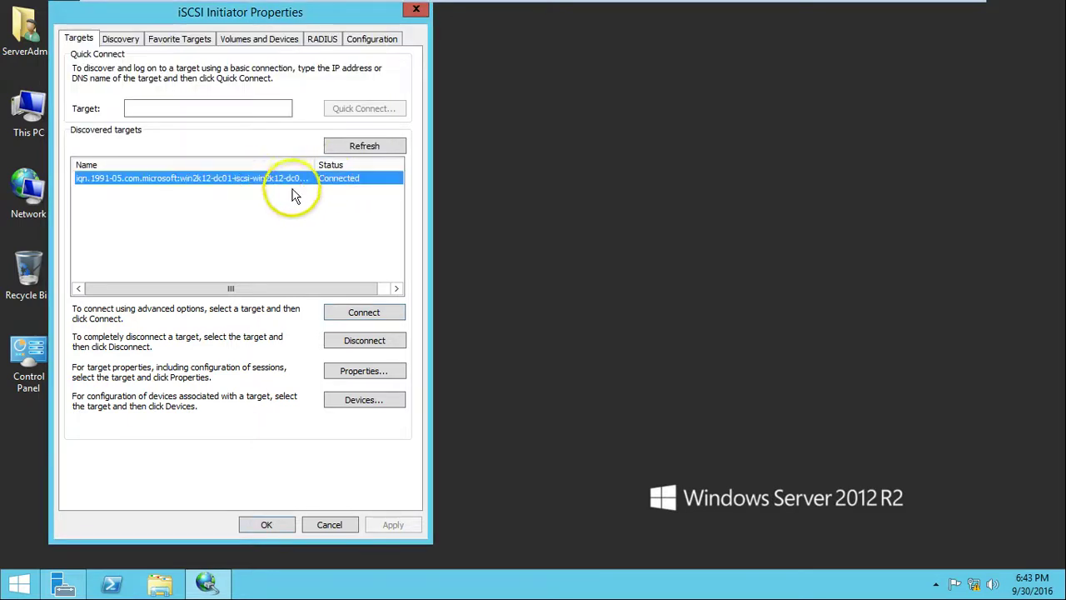
click(267, 525)
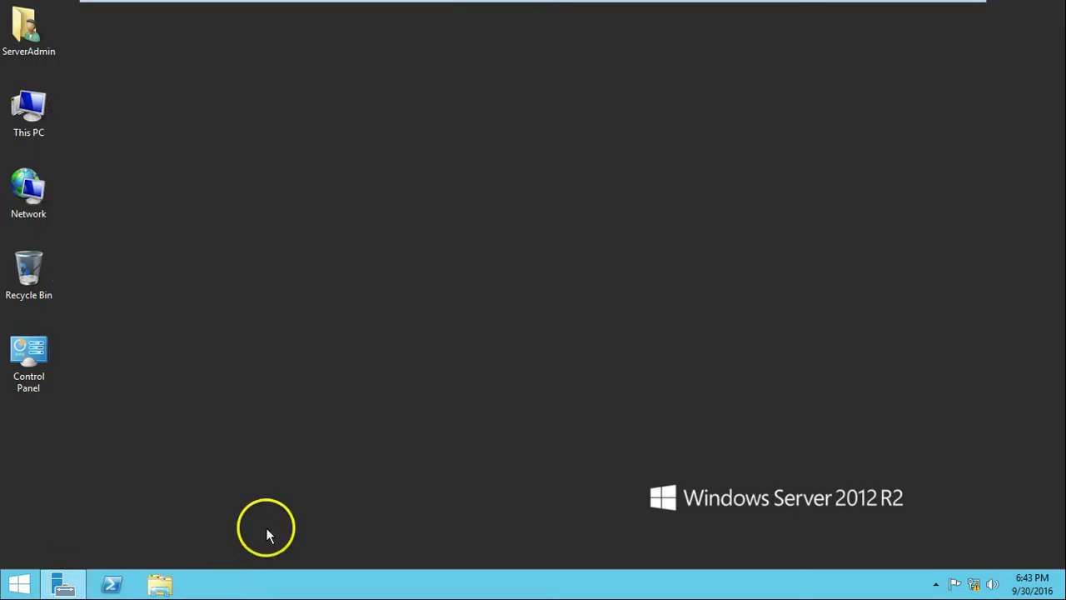
- Open Computer Management and the iSCSI Initiator from Server Manager, and minimize Server Manager
click(64, 583)
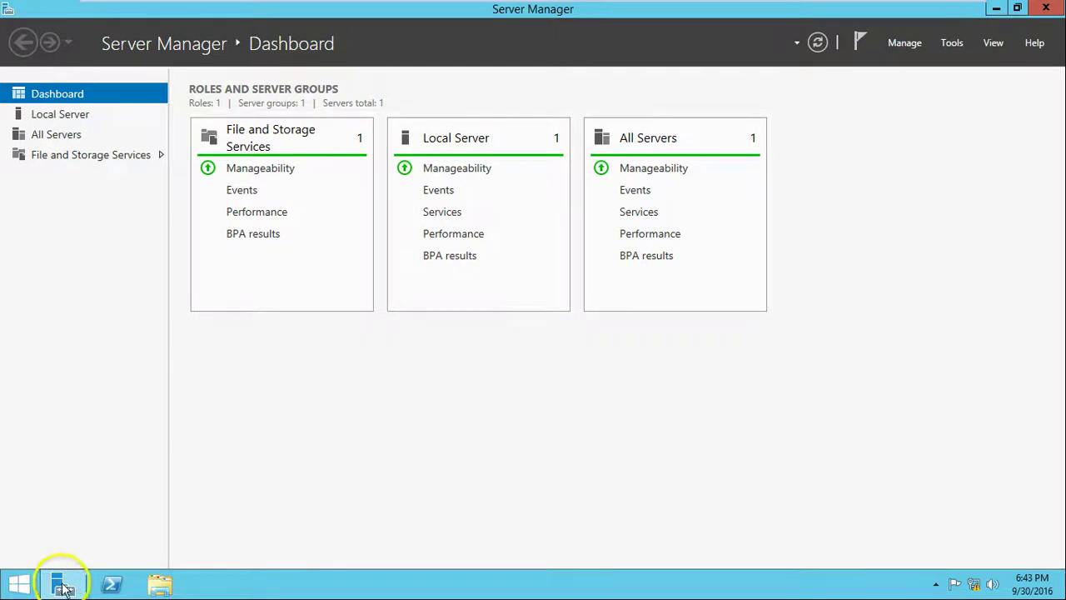
click(955, 45)
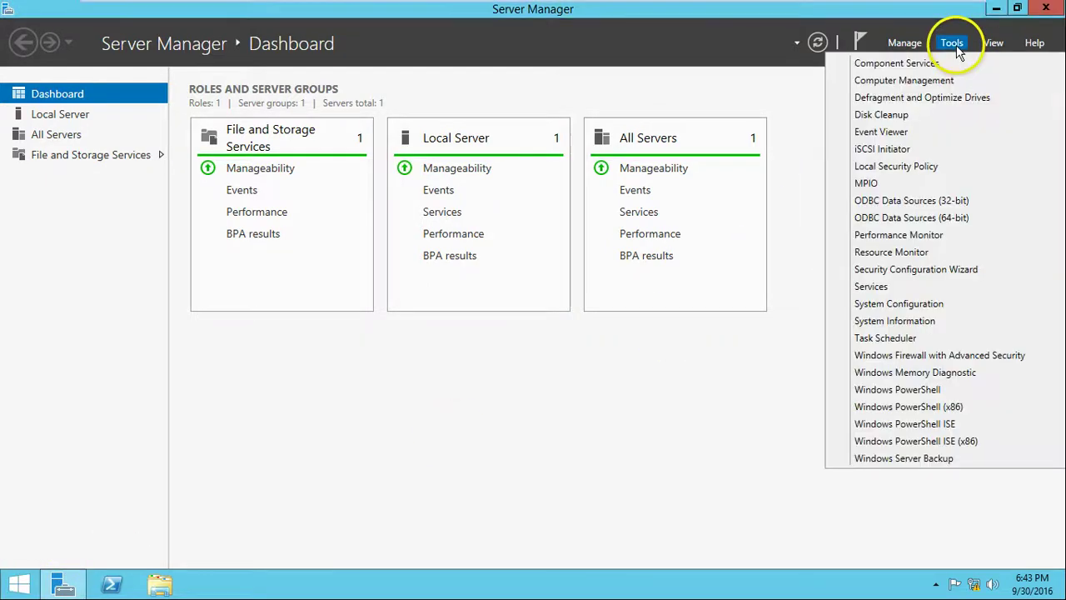
click(925, 83)
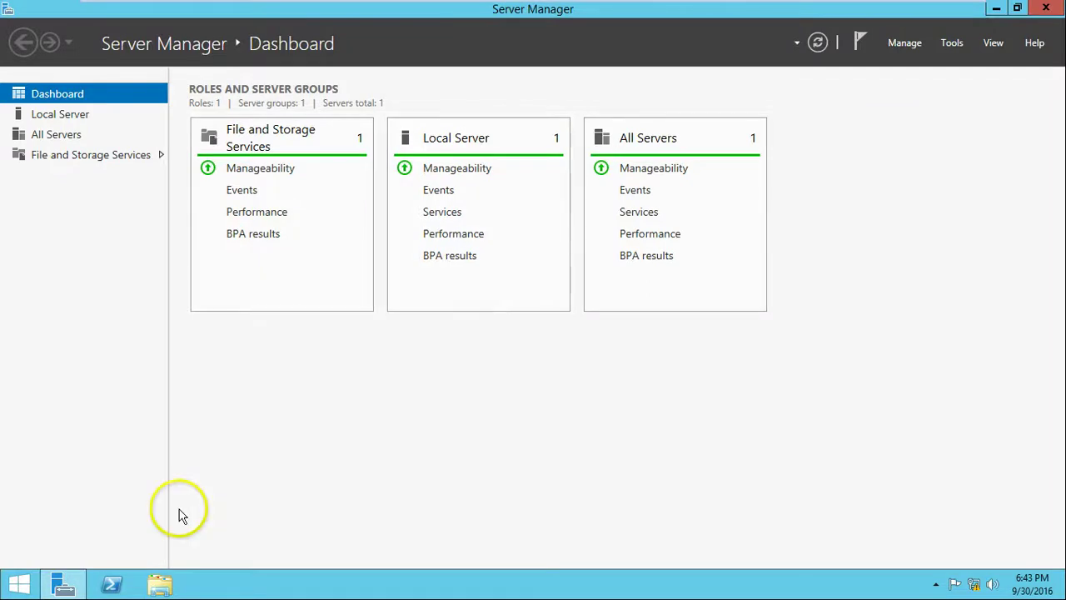
click(954, 43)
click(912, 149)
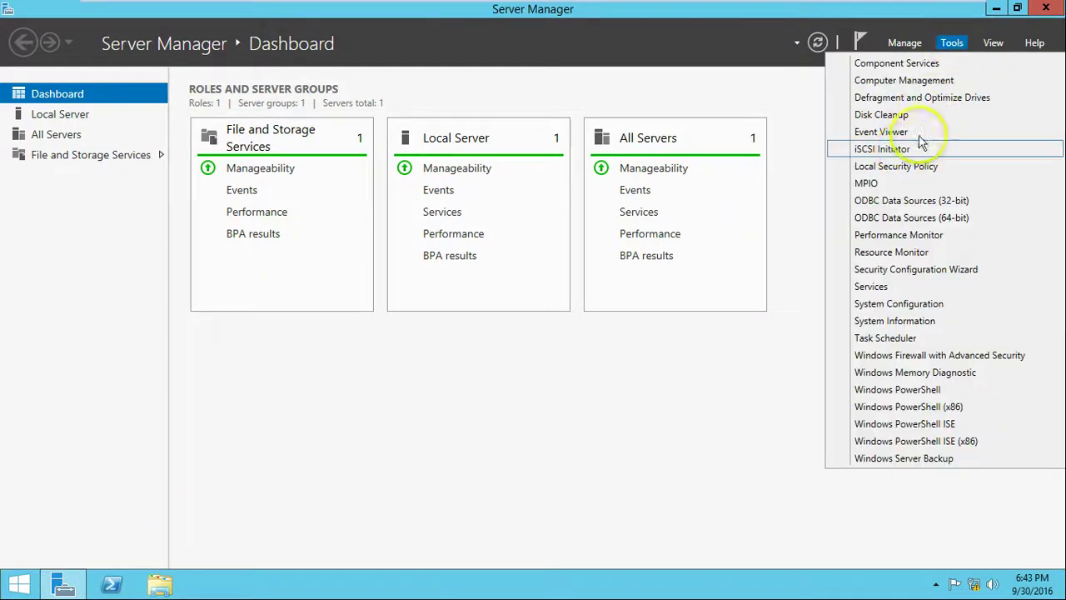
click(829, 81)
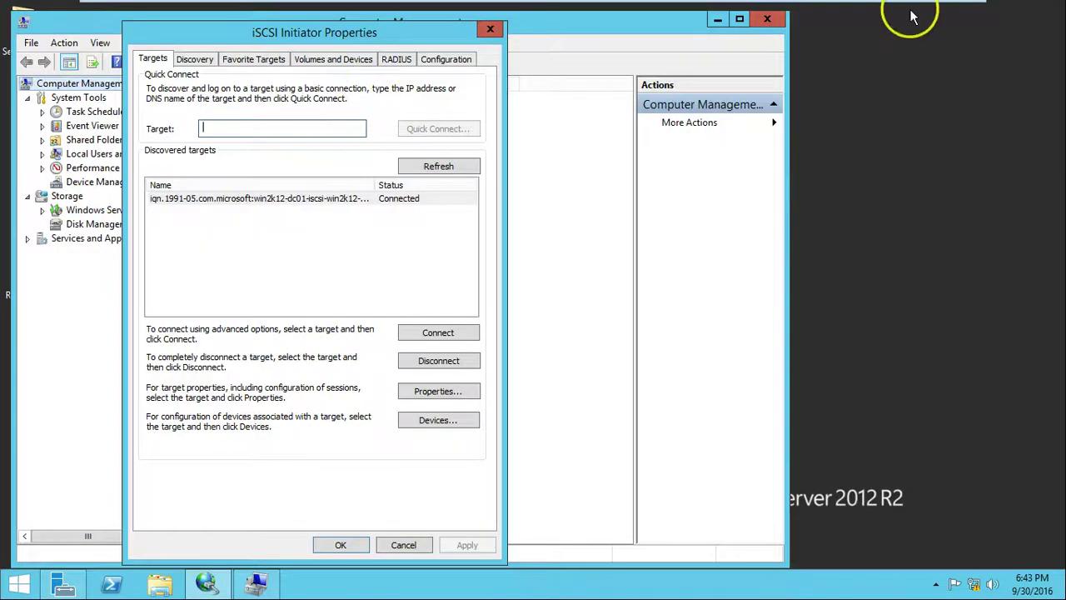
- Auto-configure all available devices in the iSCSI initiator's volume list and look over the added MPIO disk entries
click(321, 60)
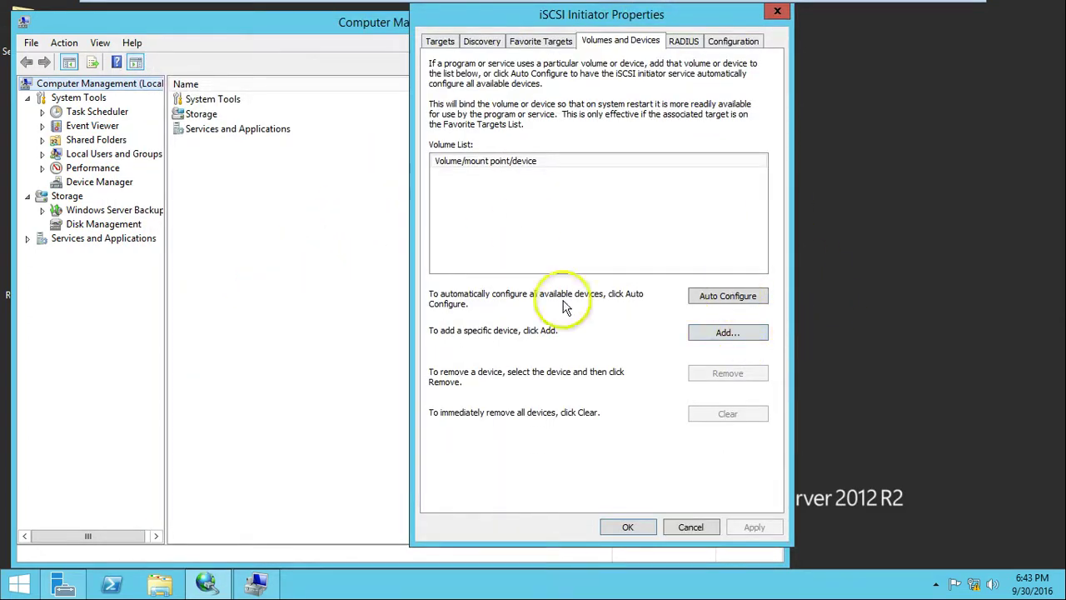
click(741, 297)
click(579, 188)
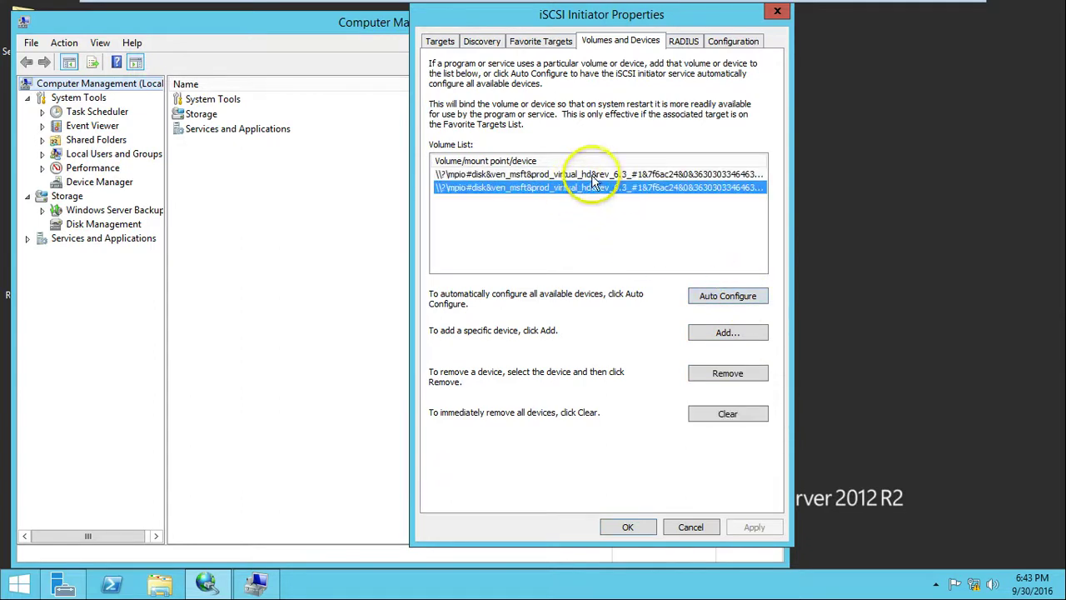
click(587, 175)
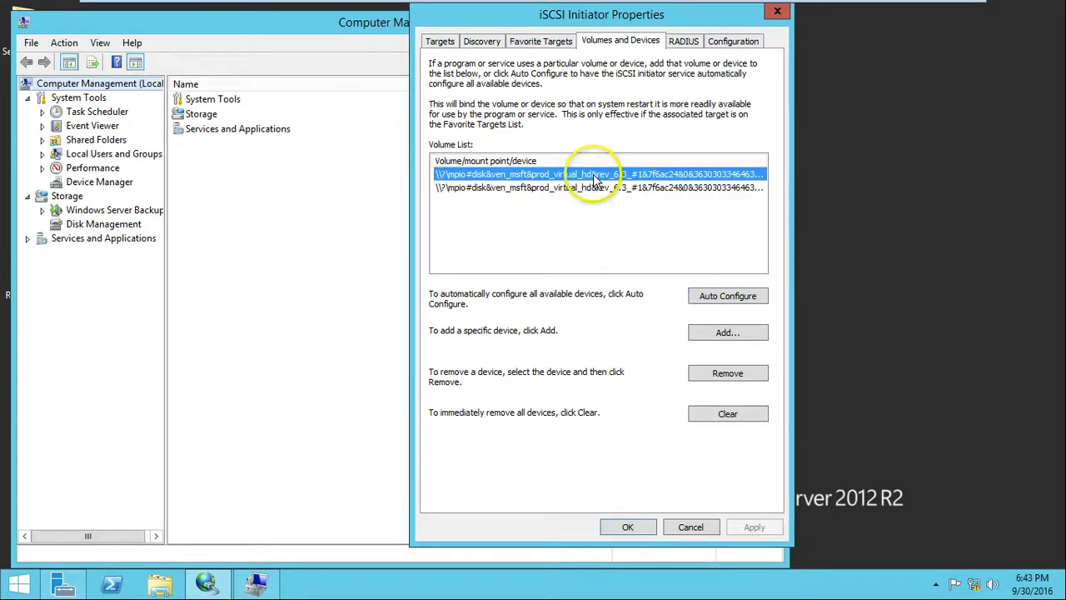
click(533, 187)
click(529, 174)
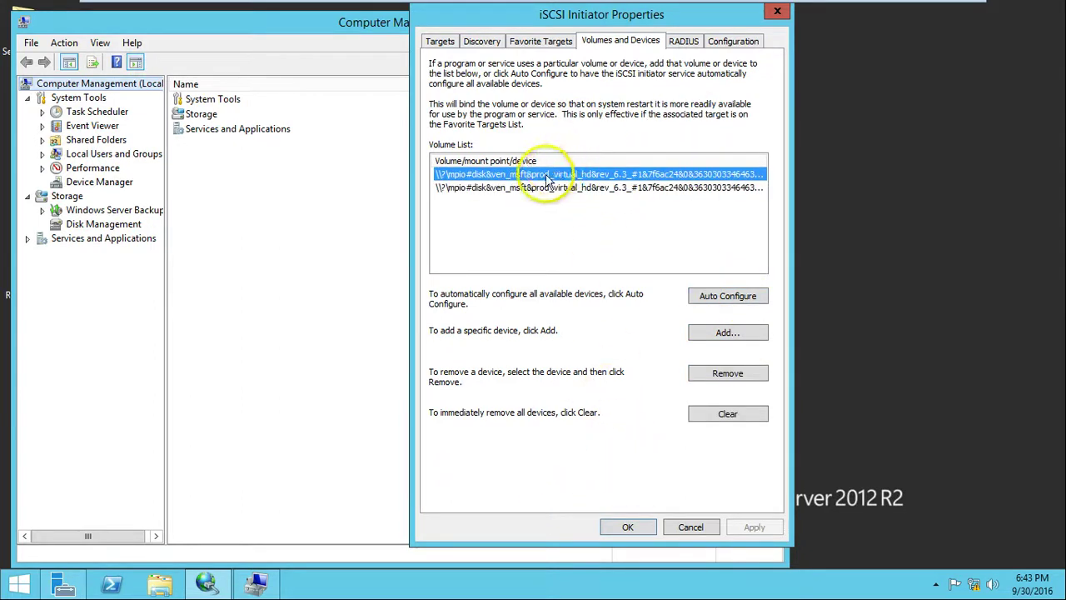
click(731, 43)
click(604, 45)
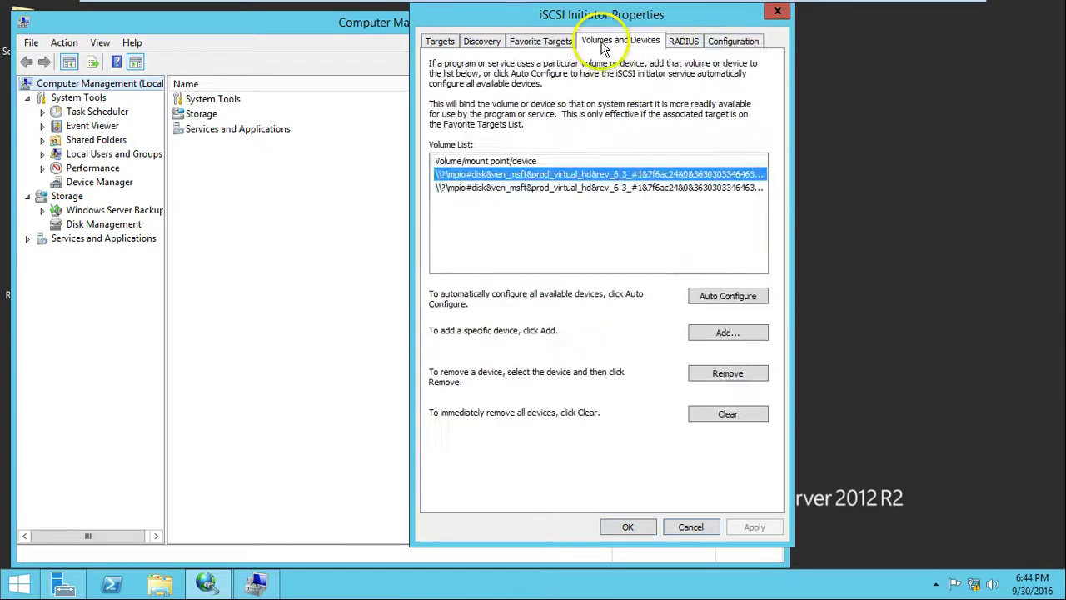
click(593, 188)
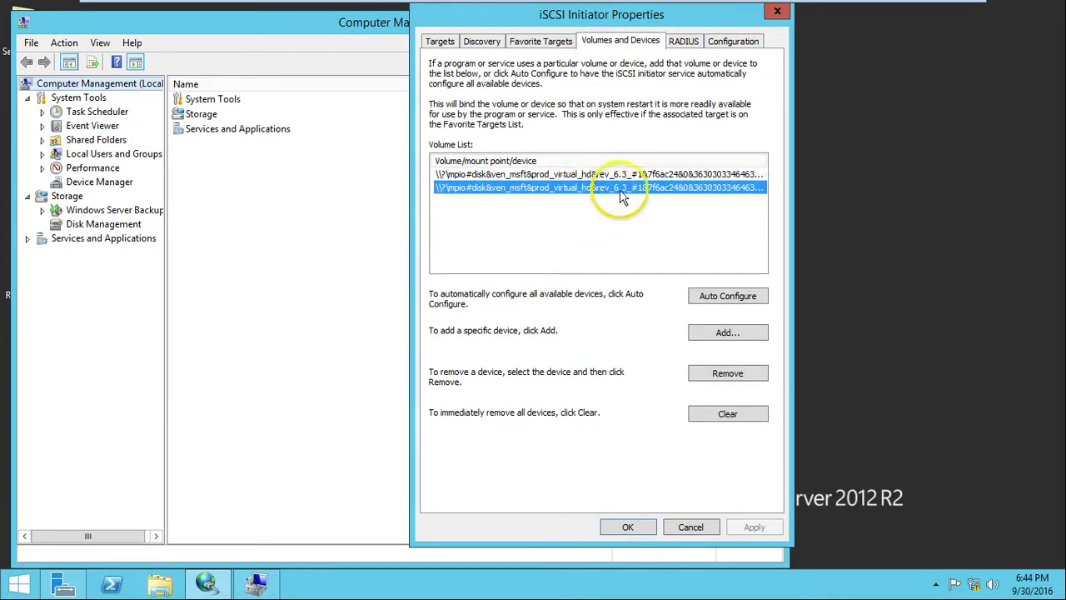
- Open Disk Management in a maximized window and enlarge the graphical disk view to inspect the 50 GB and 60 GB disks
click(104, 283)
click(103, 224)
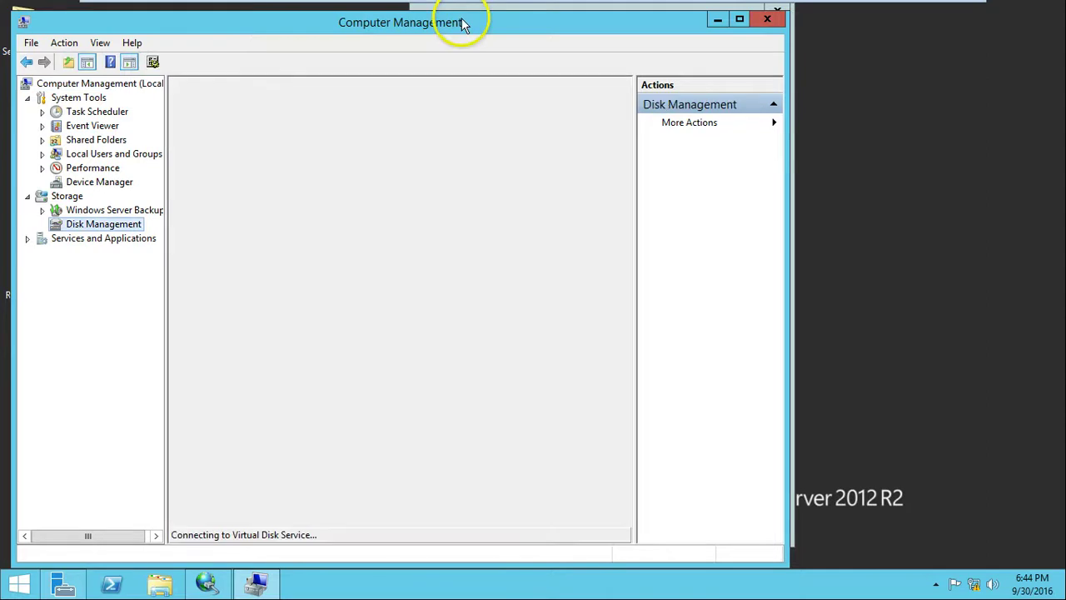
double_click(466, 20)
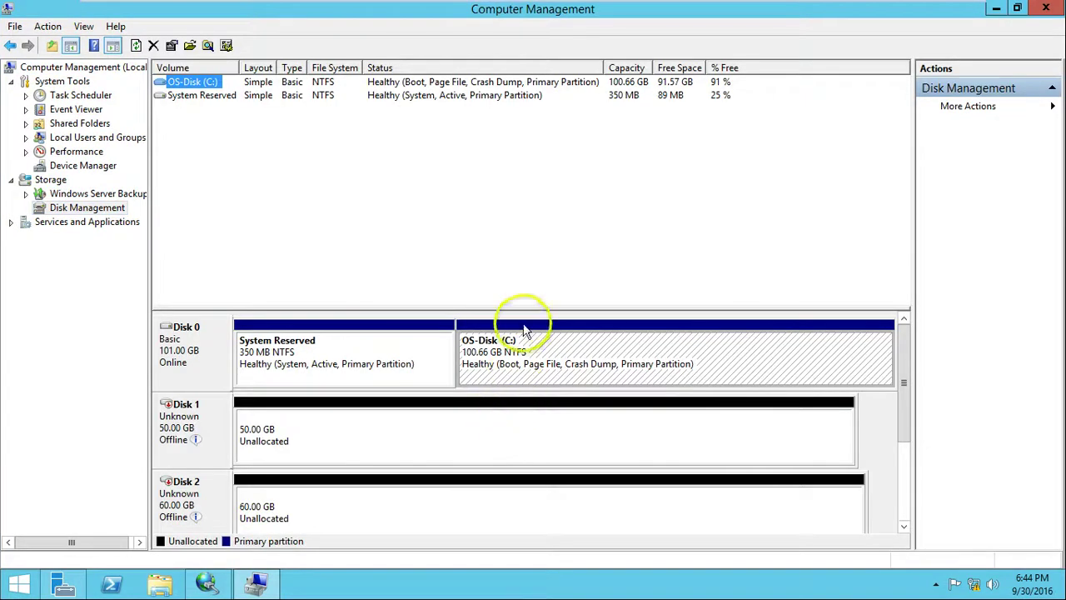
drag(531, 308, 538, 194)
click(291, 317)
click(309, 387)
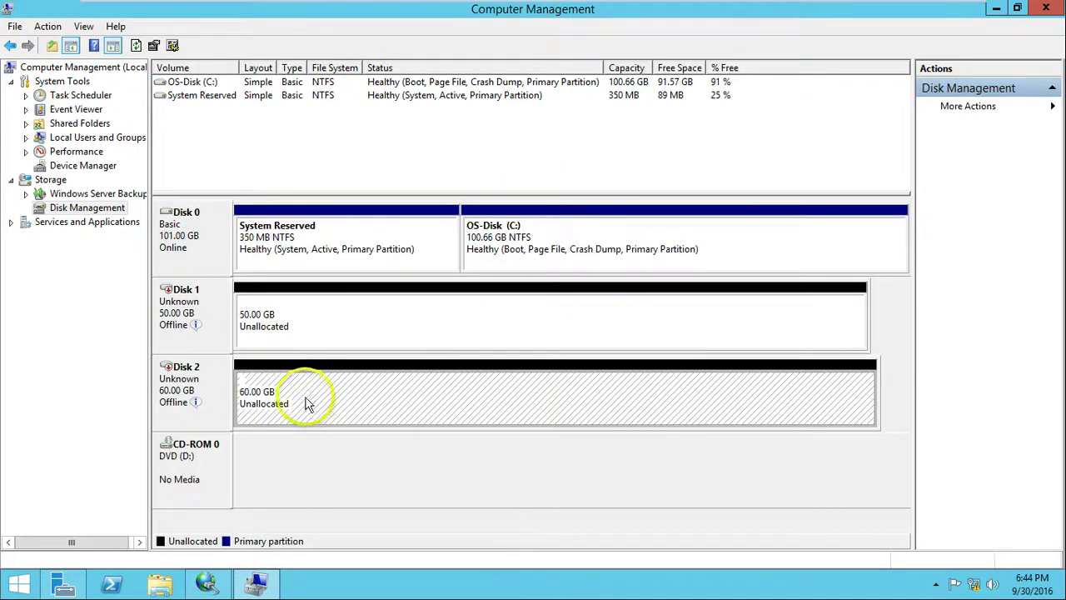
- Bring Disk 1 and Disk 2 online in Disk Management
right_click(214, 298)
click(249, 311)
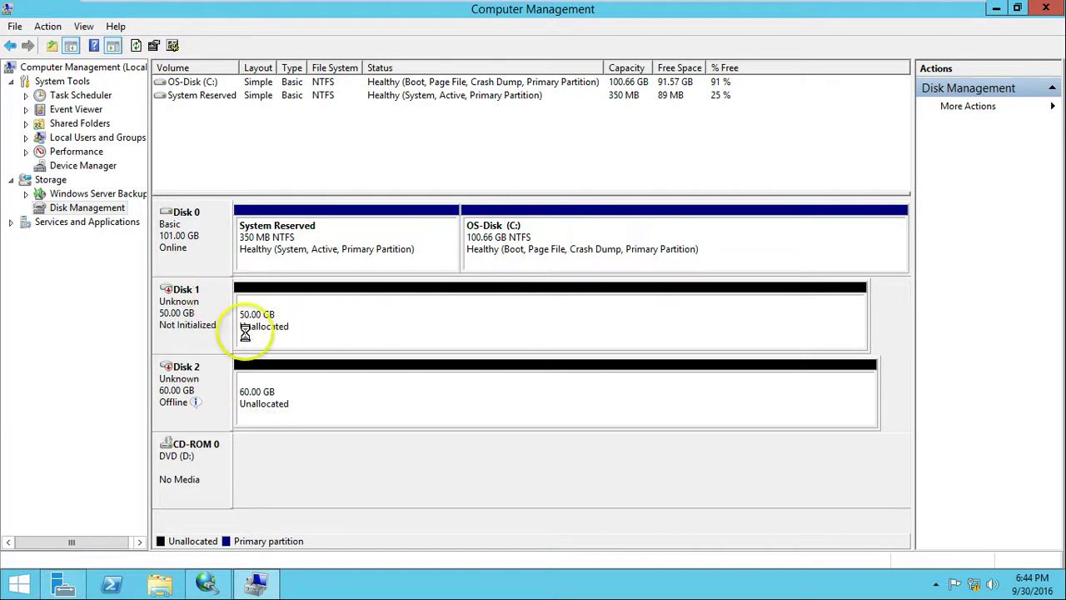
right_click(228, 382)
click(260, 388)
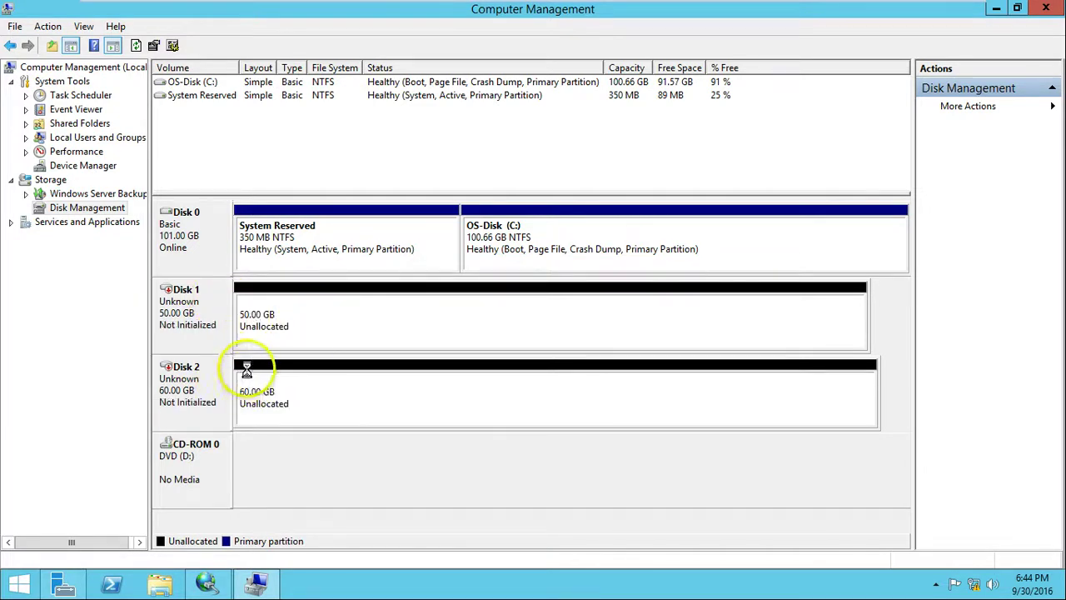
- Initialize Disk 1 and Disk 2 with the MBR partition style
right_click(210, 301)
click(266, 308)
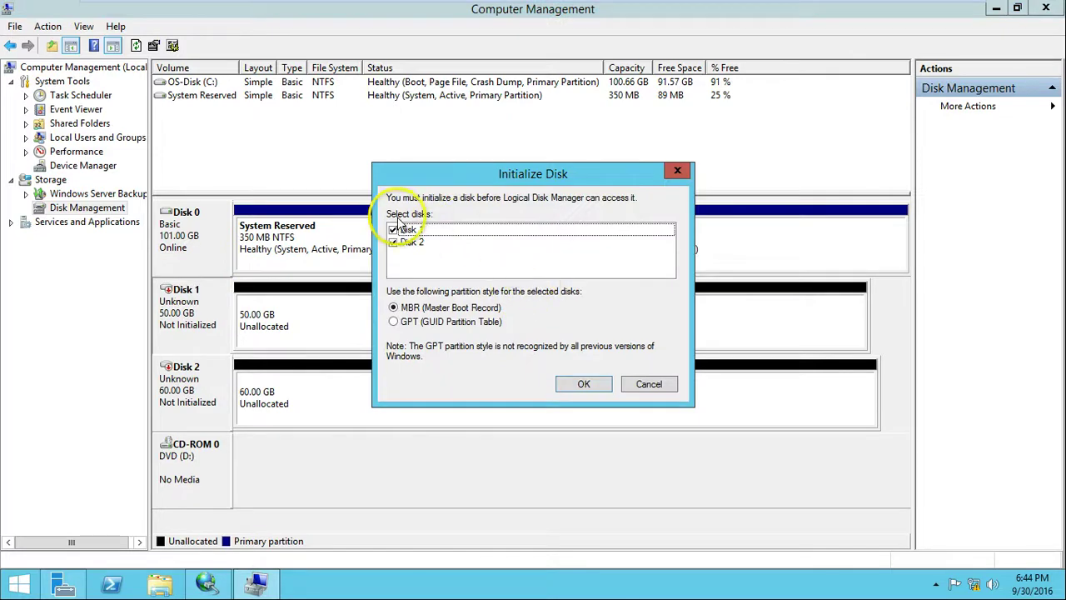
click(586, 387)
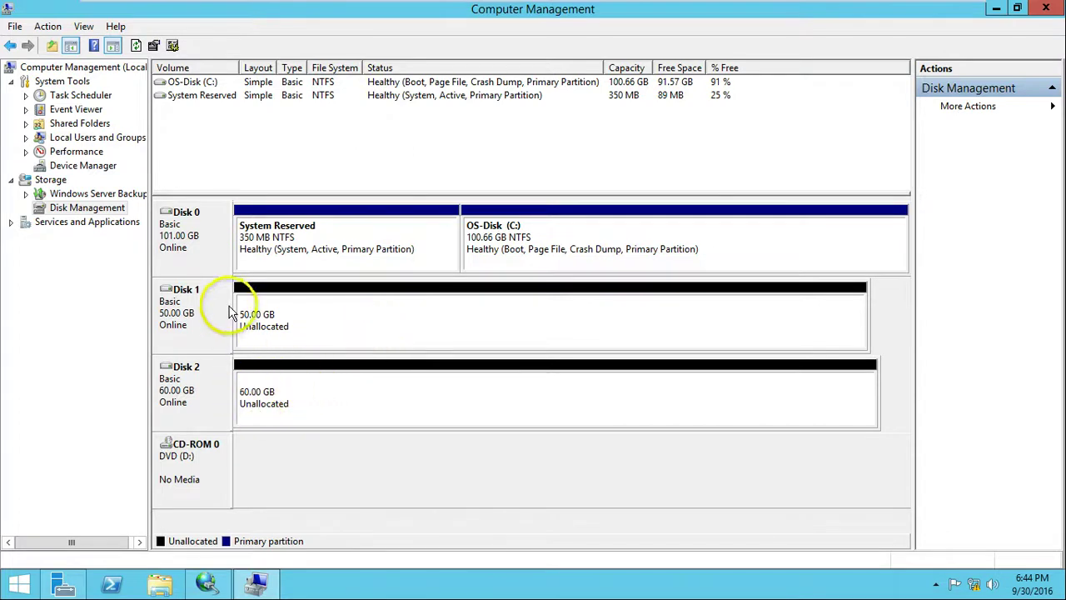
- Create a 51197 MB NTFS simple volume on Disk 1 with drive letter E, labelled iSCSI-Disk01, using a quick format
click(317, 315)
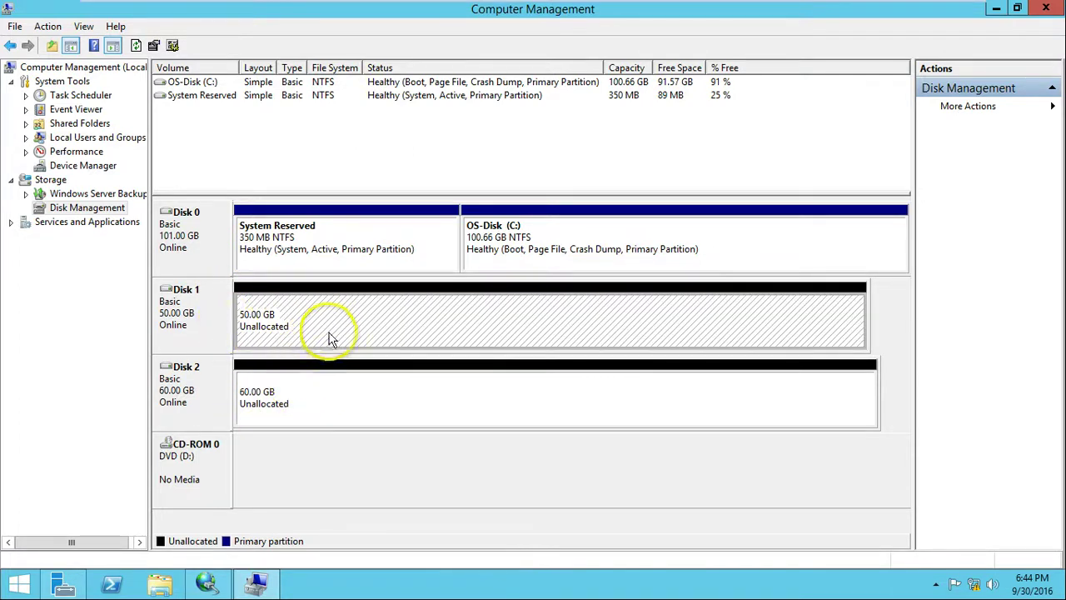
right_click(374, 314)
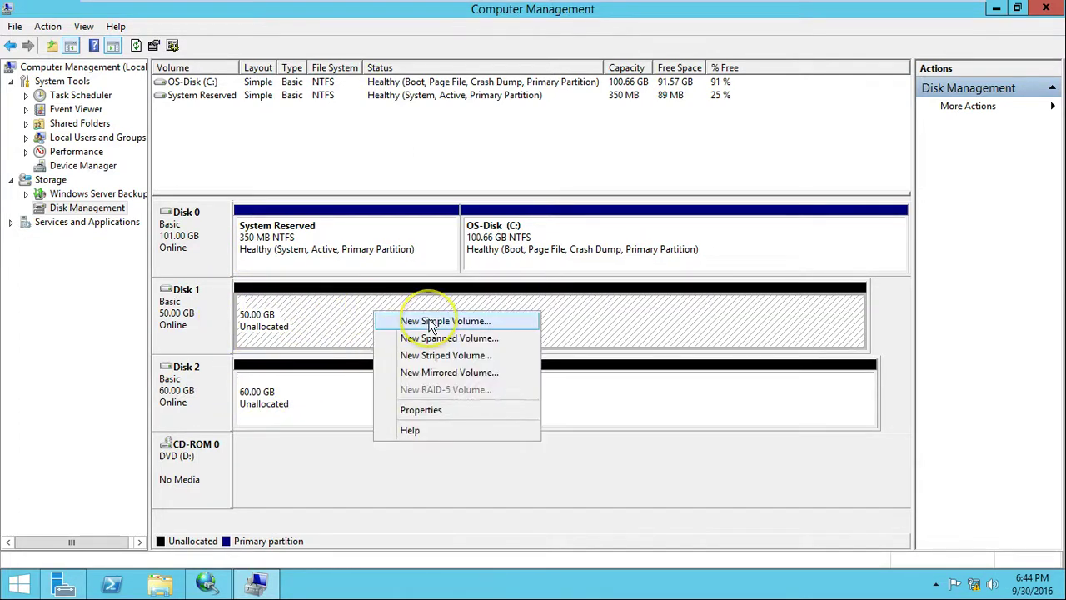
click(431, 322)
click(455, 363)
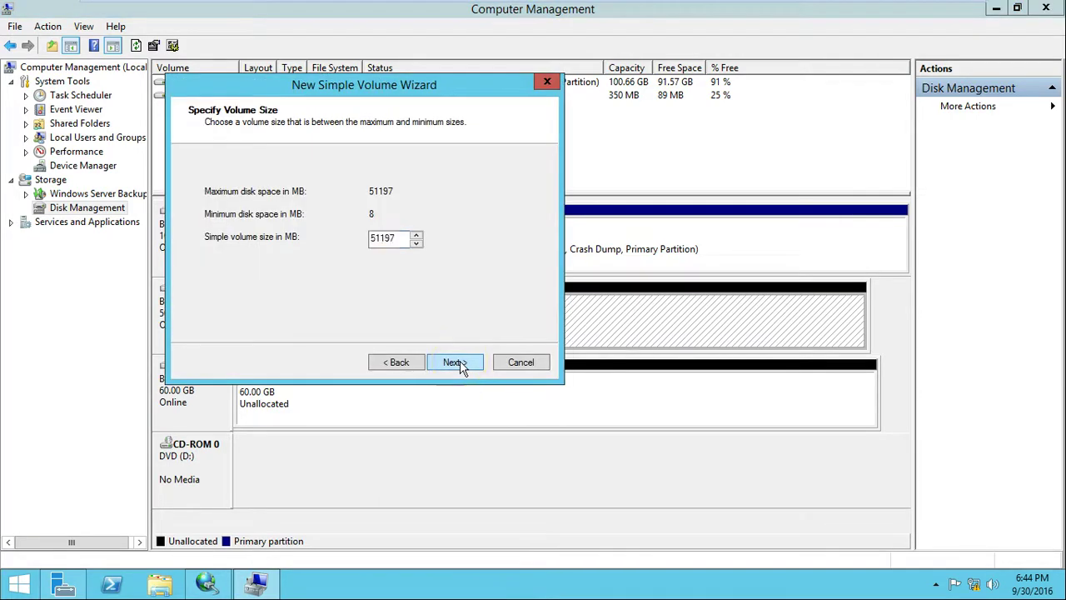
click(456, 363)
click(455, 363)
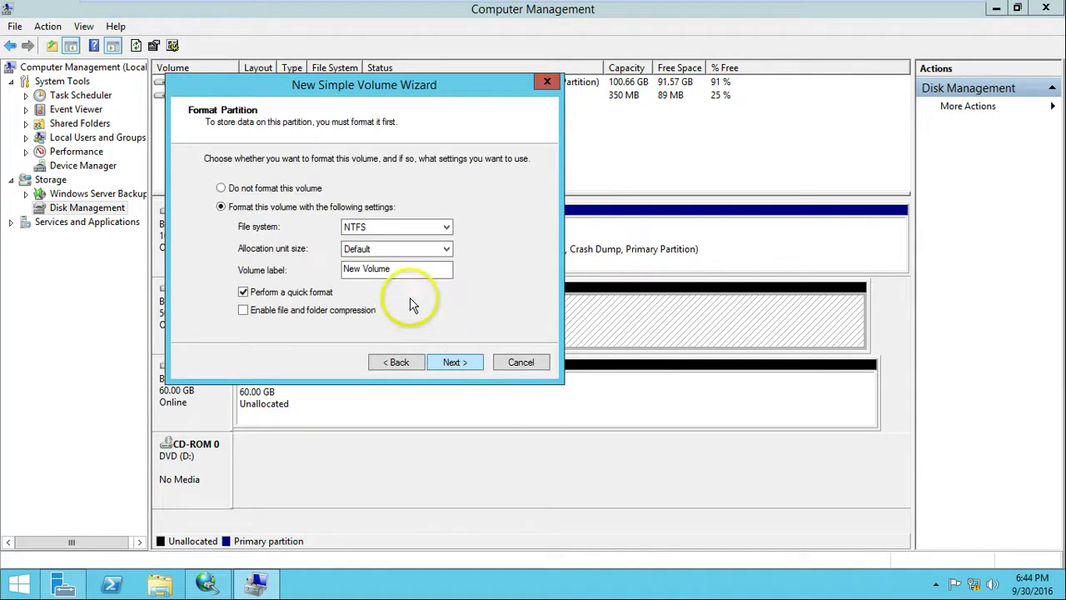
text(iSCSI)
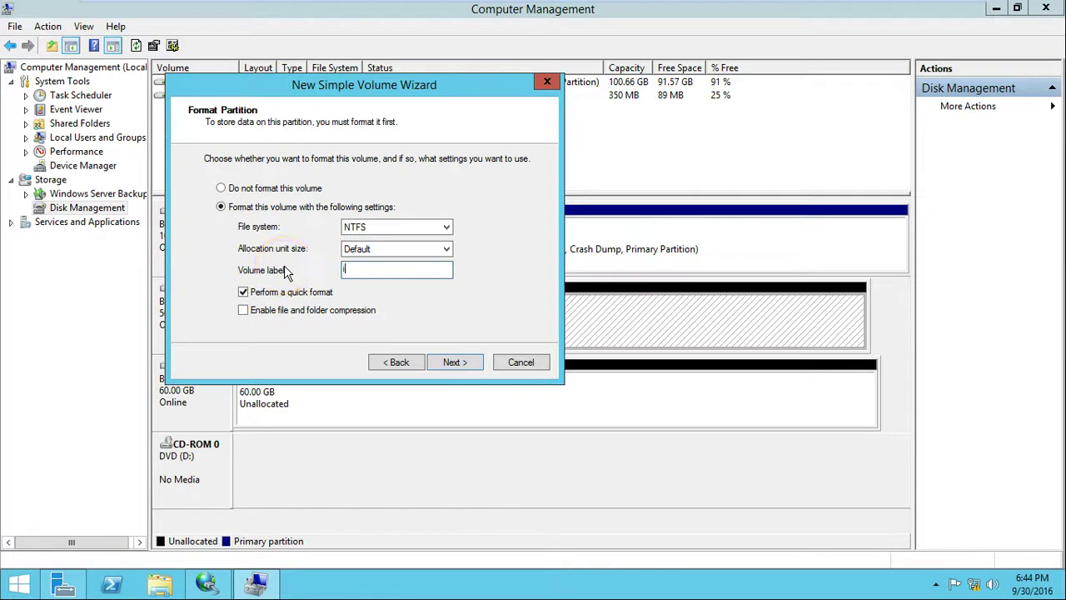
text(-Disk01)
key(ctrl+a)
click(468, 366)
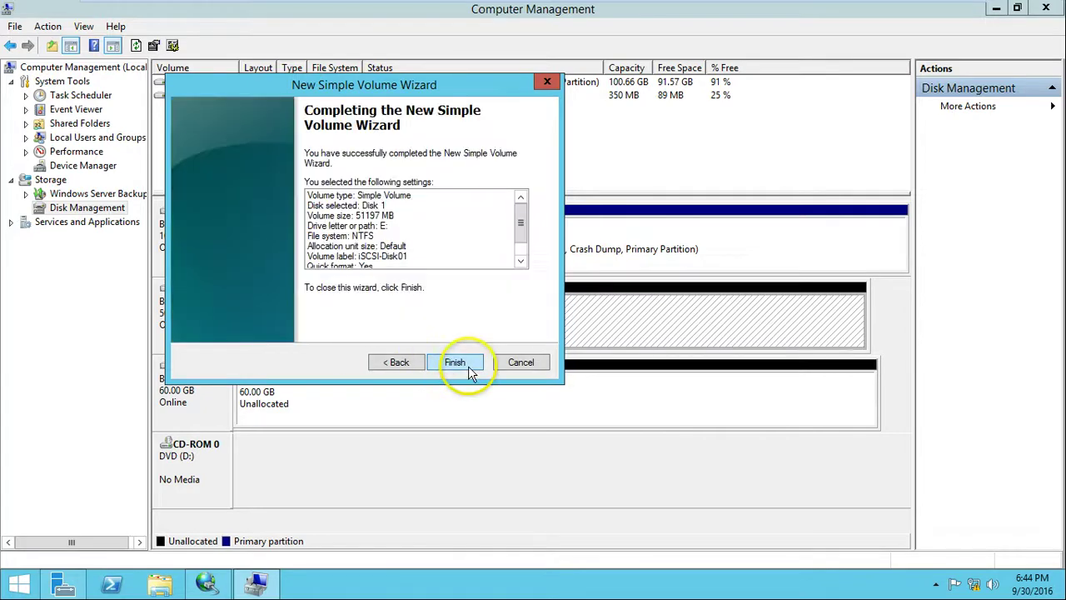
click(468, 365)
- Create a 61437 MB NTFS simple volume on Disk 2 with drive letter F, labelled iSCSI-Disk02, using a quick format
click(421, 391)
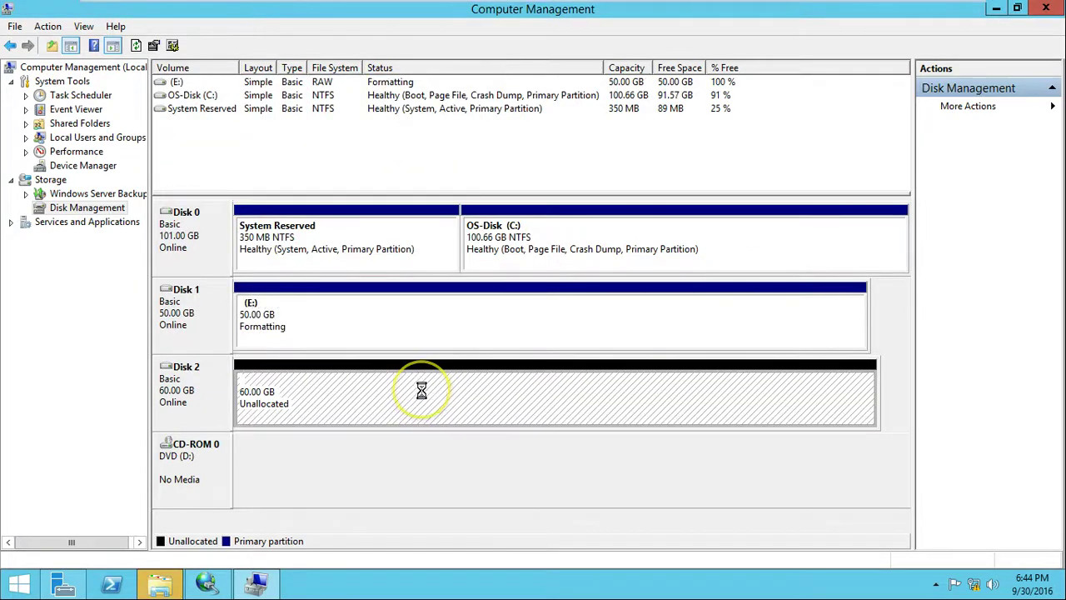
right_click(450, 389)
click(486, 399)
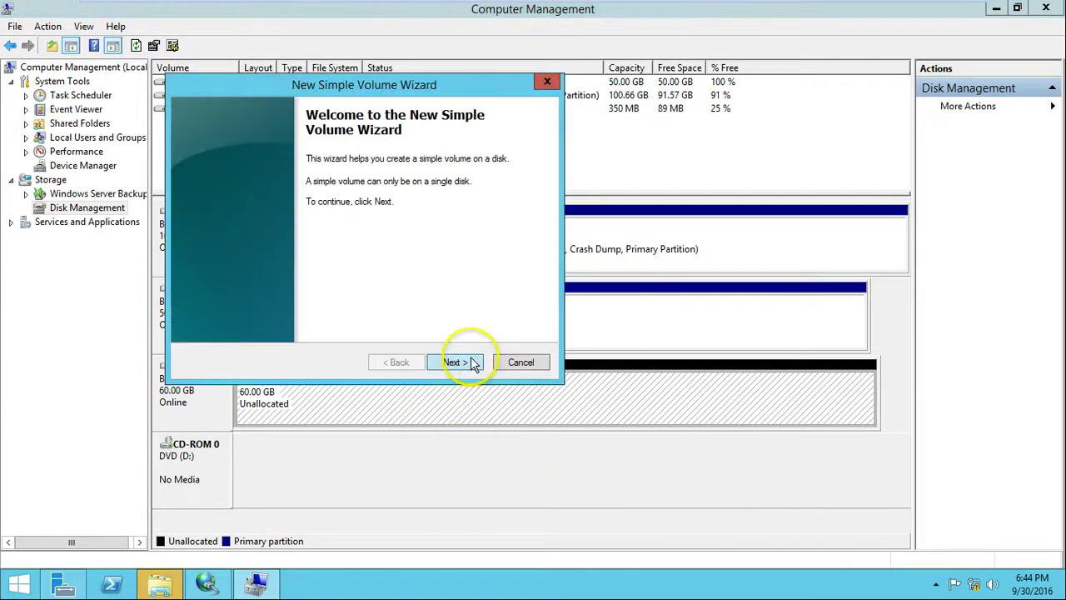
click(462, 362)
click(463, 362)
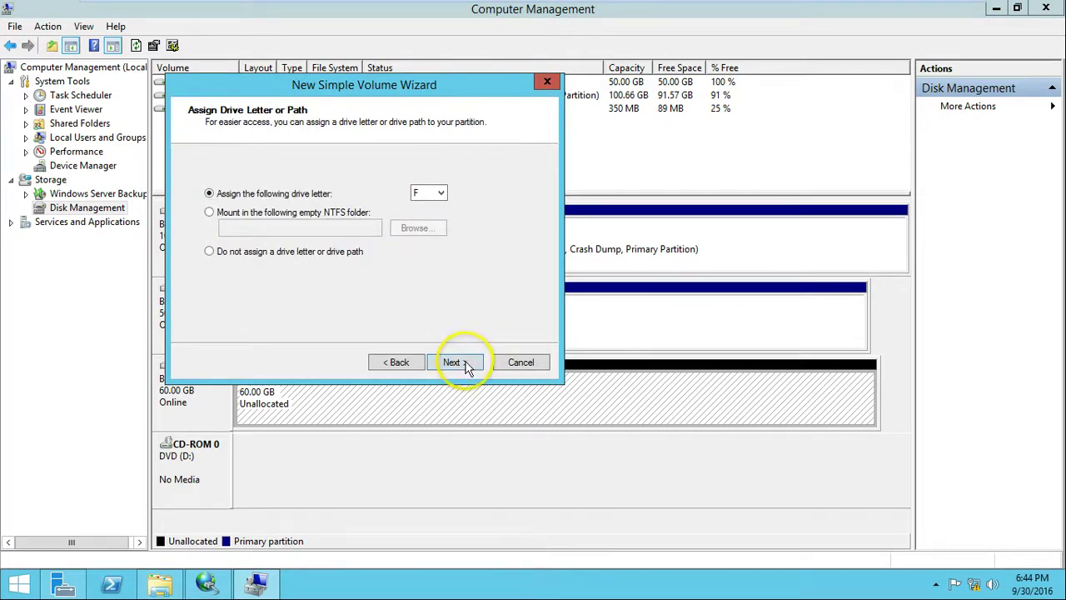
click(468, 363)
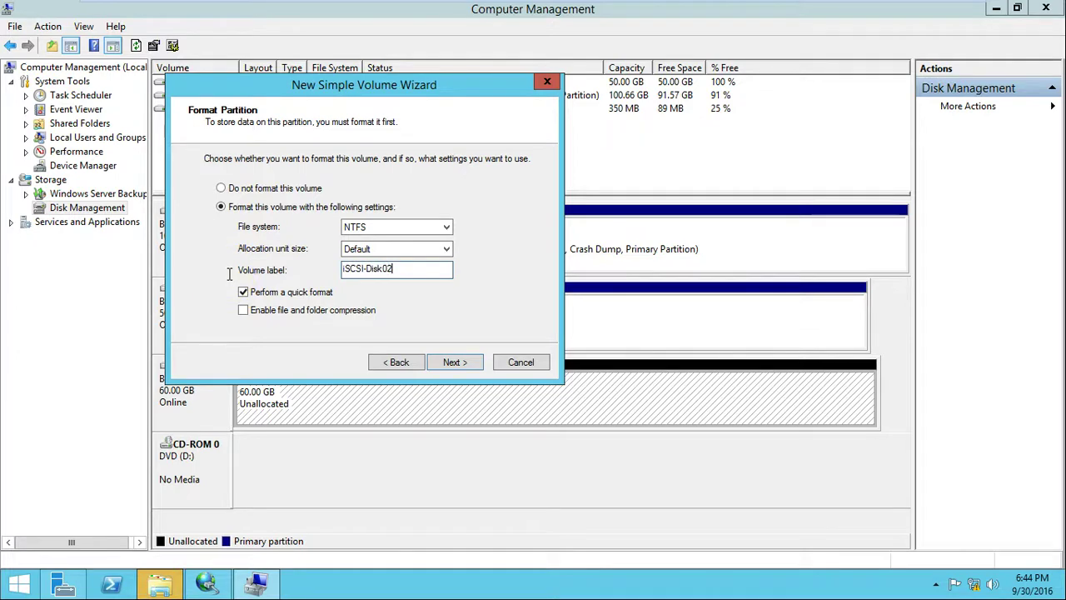
click(460, 364)
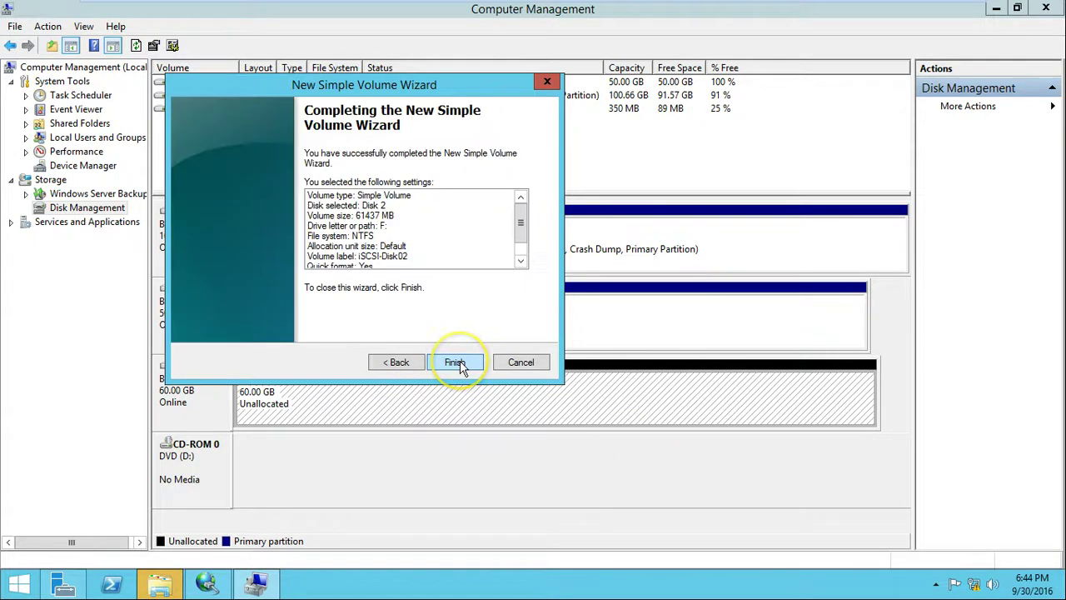
click(456, 363)
right_click(424, 403)
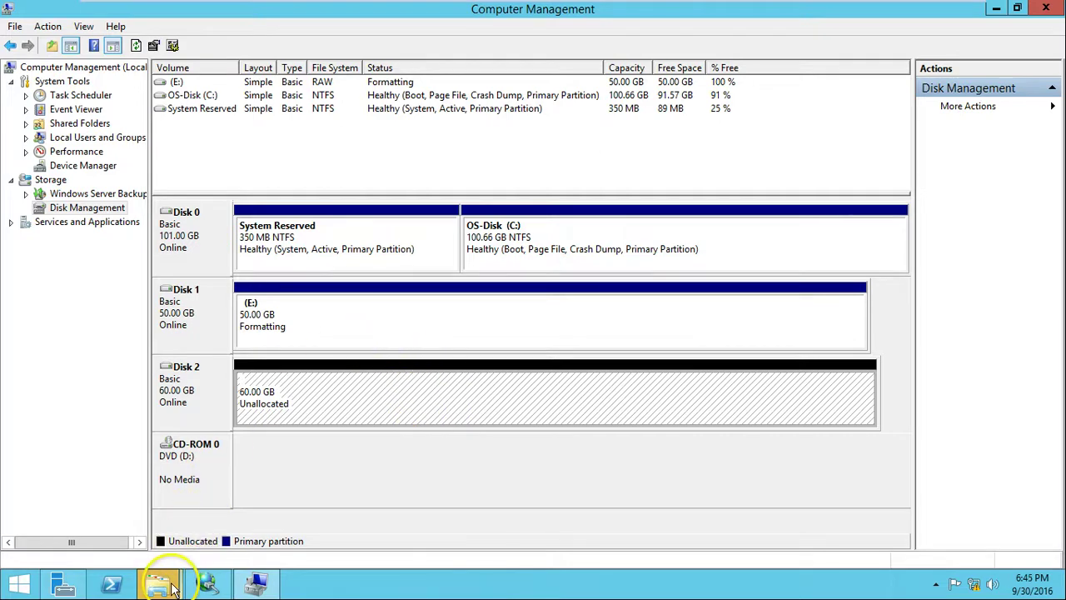
- Dismiss the prompts to format drive E: and bring up File Explorer
mouse_move(170, 587)
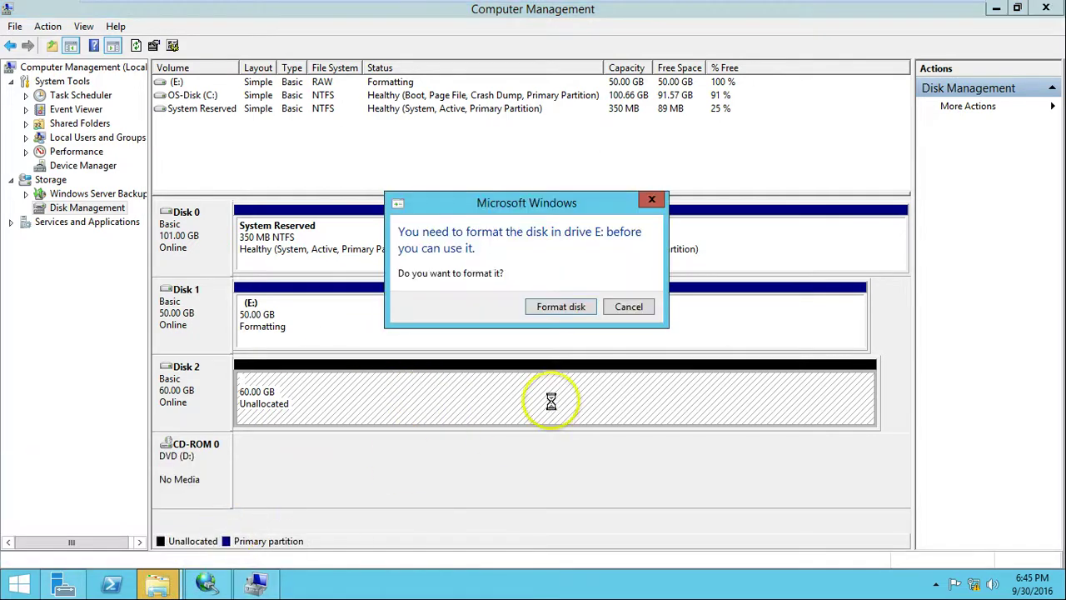
click(629, 307)
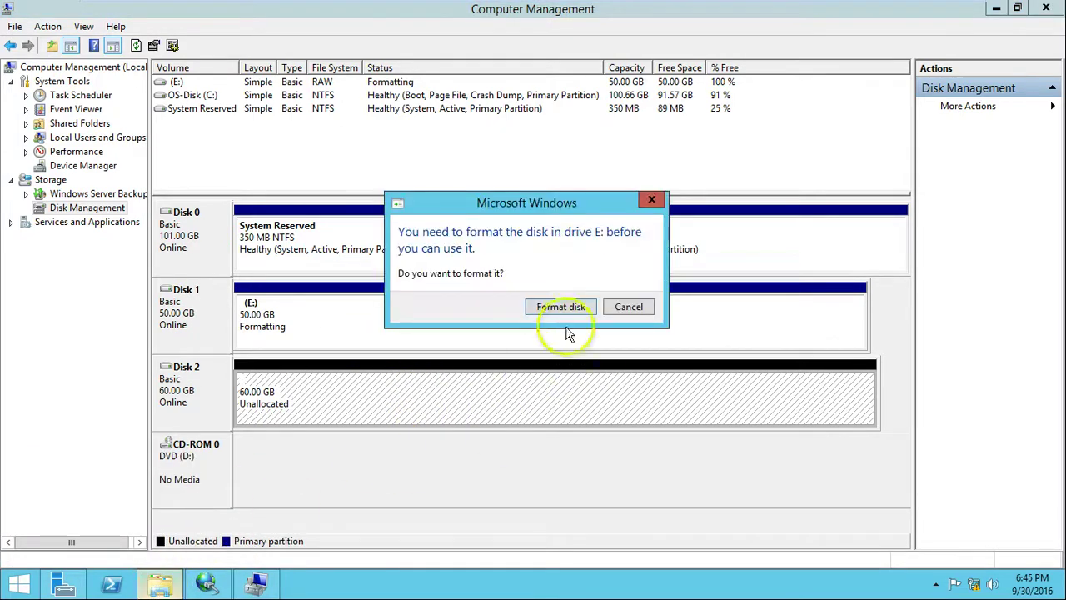
click(629, 307)
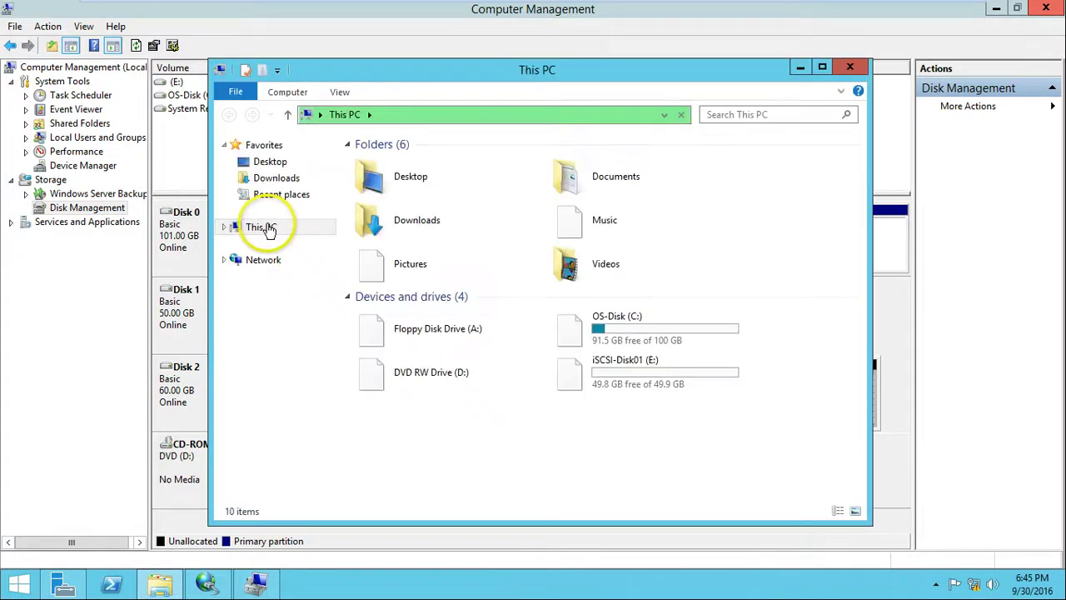
- Check the iSCSI-Disk01 and iSCSI-Disk02 drives in a maximized, refreshed This PC window and again in Disk Management
double_click(656, 65)
right_click(568, 423)
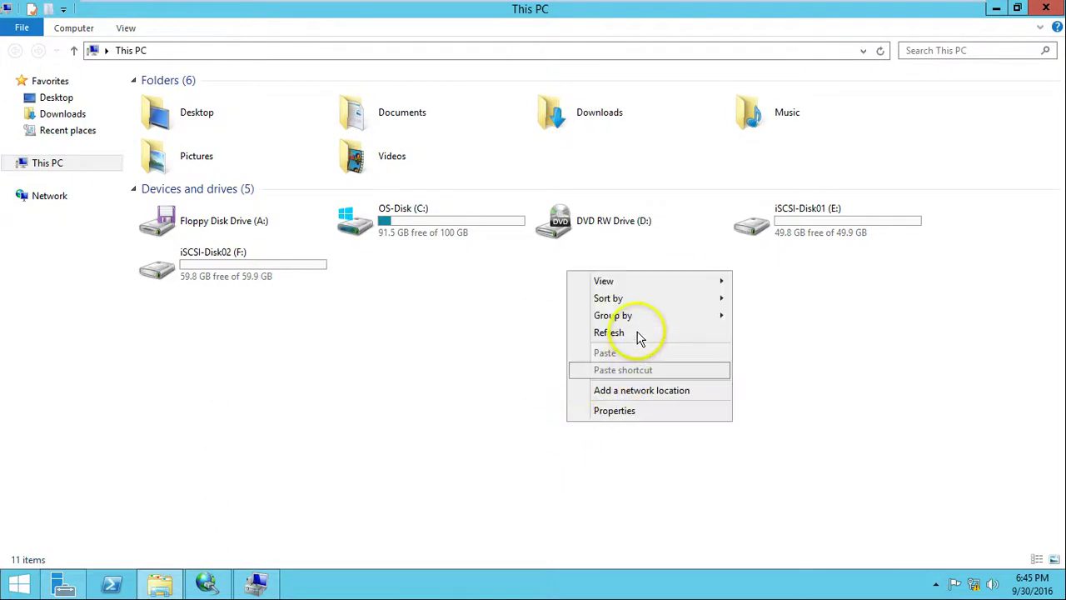
click(640, 333)
click(795, 210)
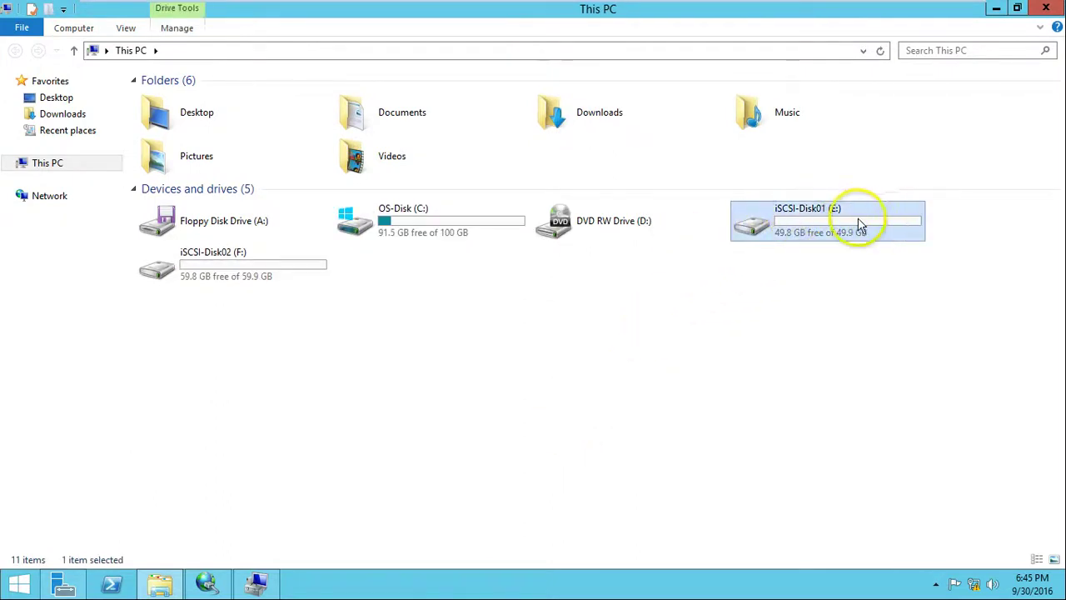
click(213, 271)
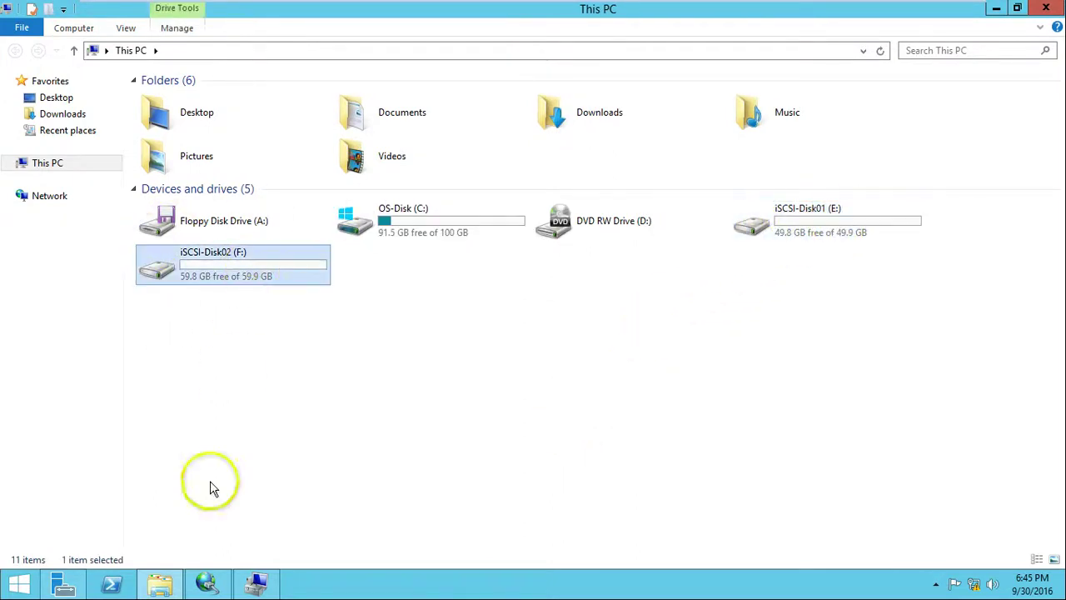
click(172, 590)
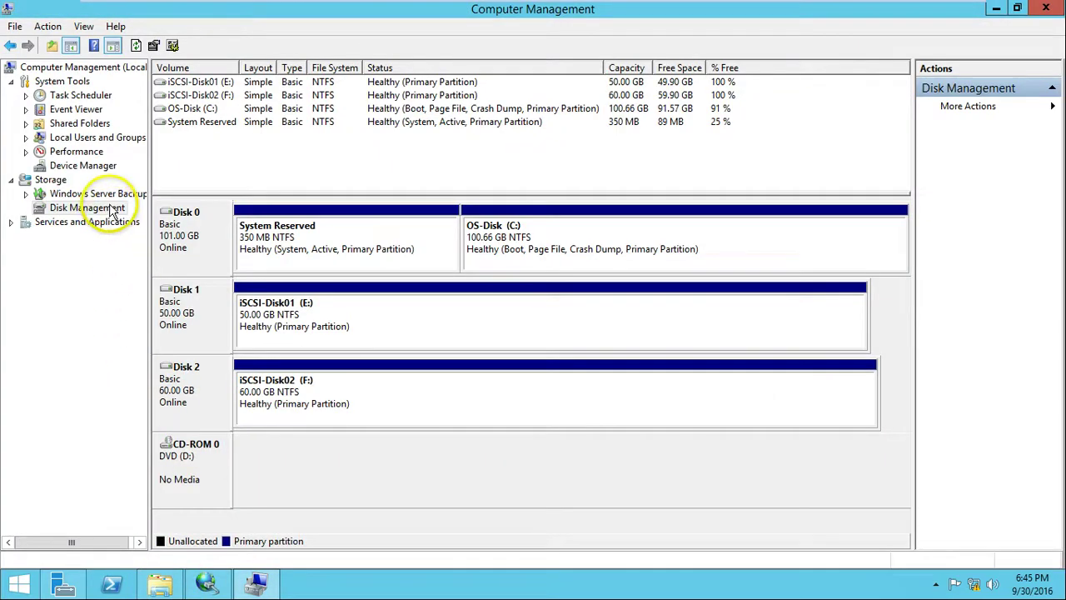
click(527, 318)
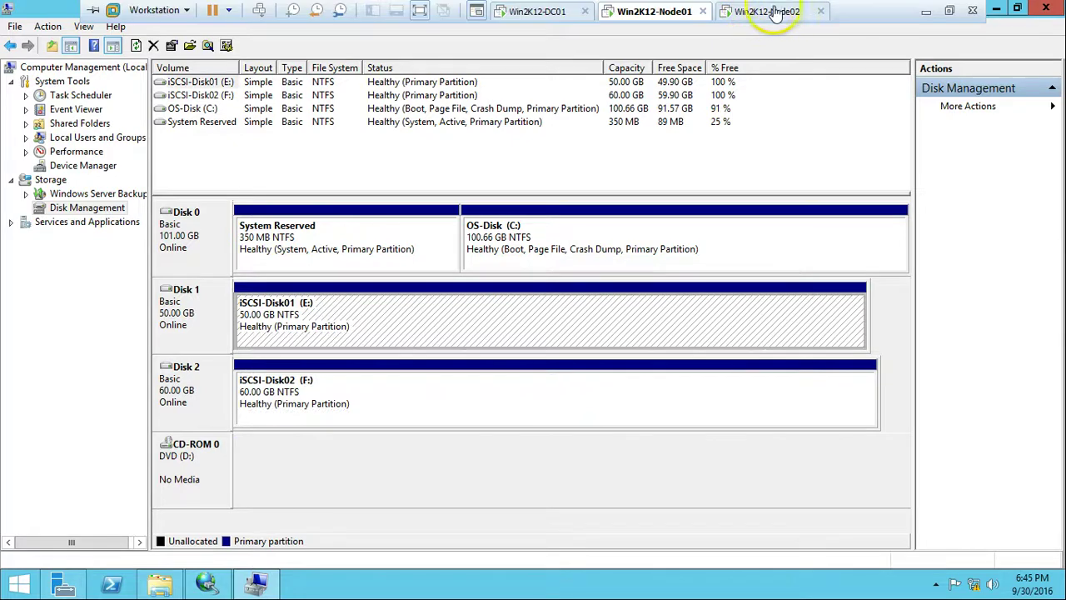
- Switch to the Win2K12-Node02 virtual machine and open This PC to check its drives
click(767, 11)
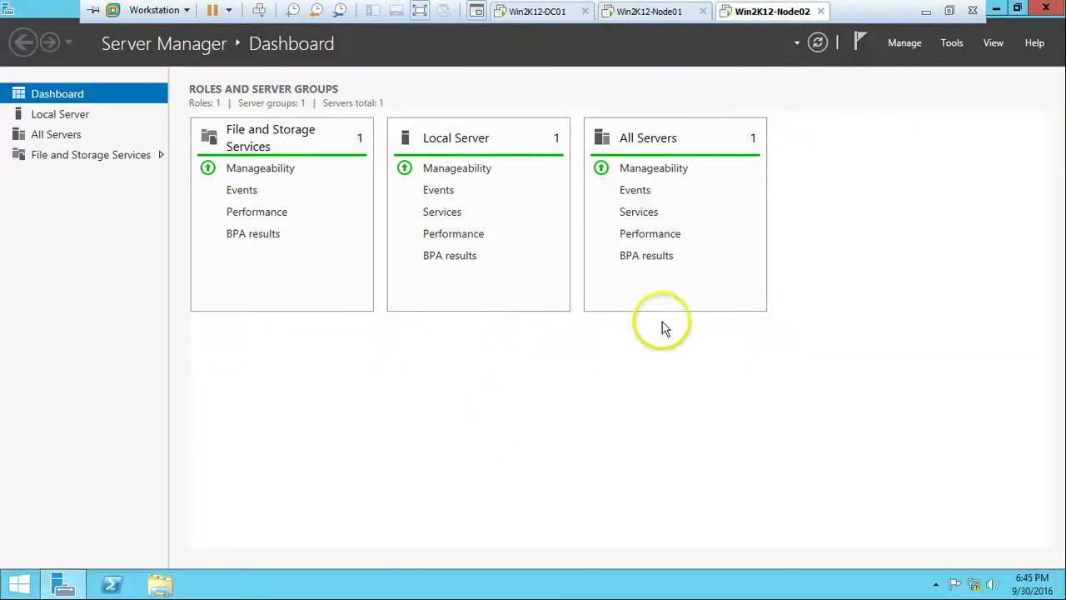
click(161, 588)
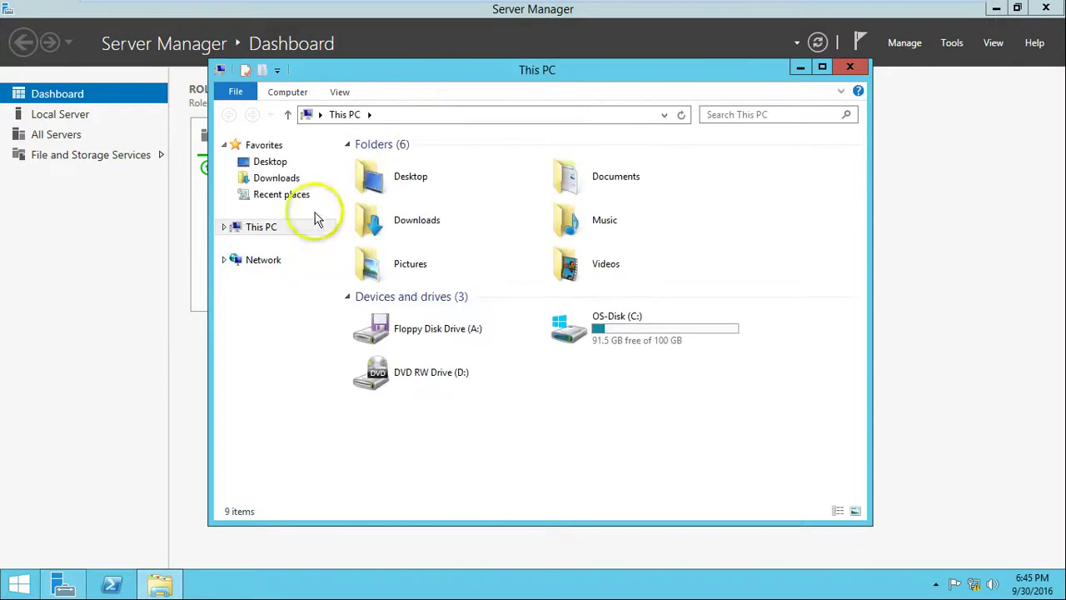
- Launch the iSCSI Initiator, starting the Microsoft iSCSI service, and clear Server Manager and This PC out of its way
click(952, 42)
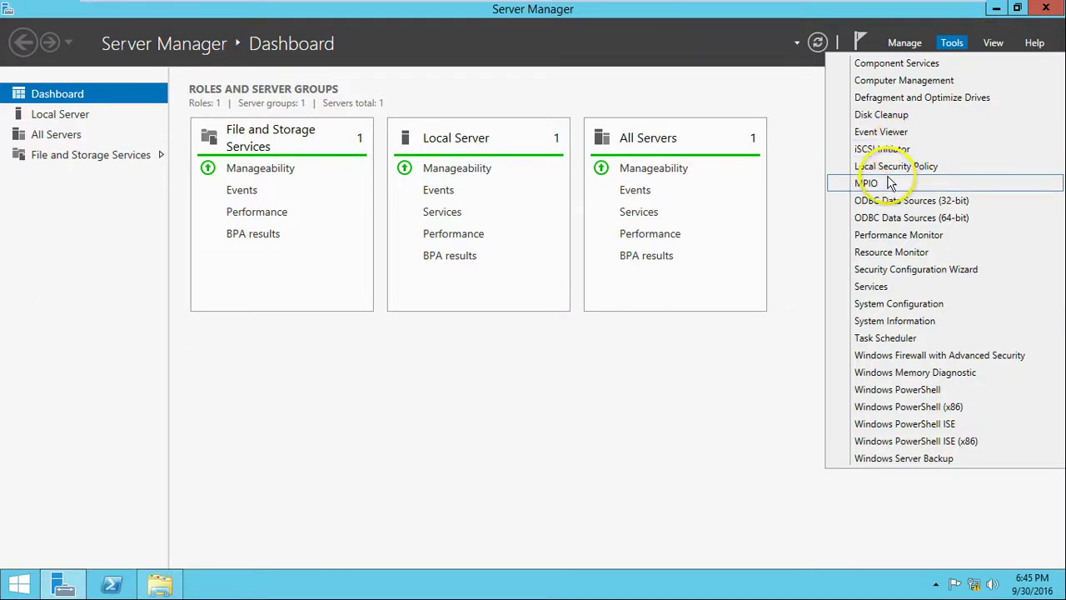
click(890, 150)
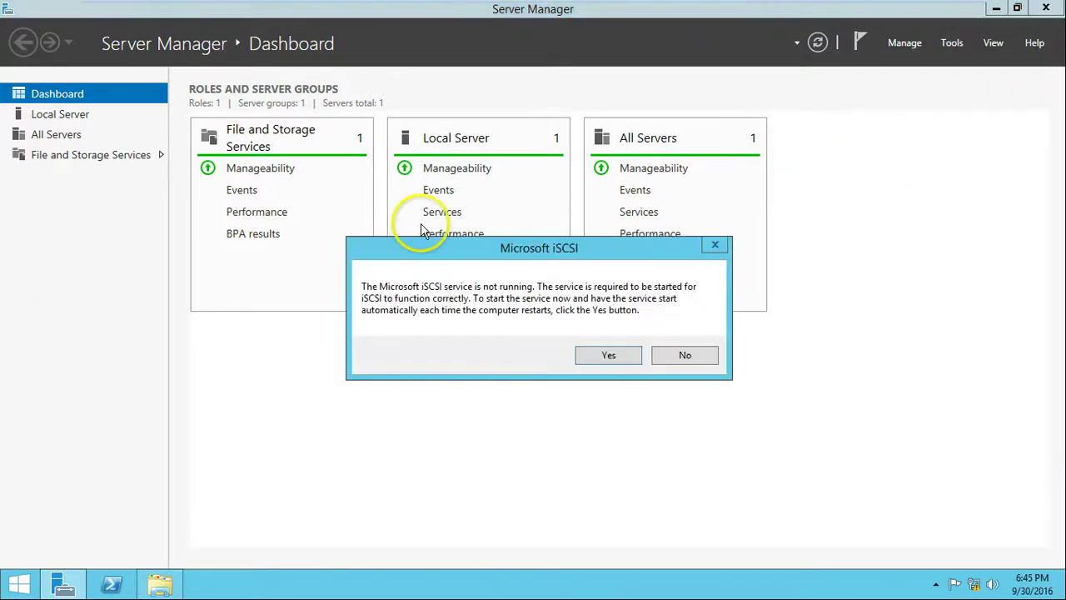
click(608, 356)
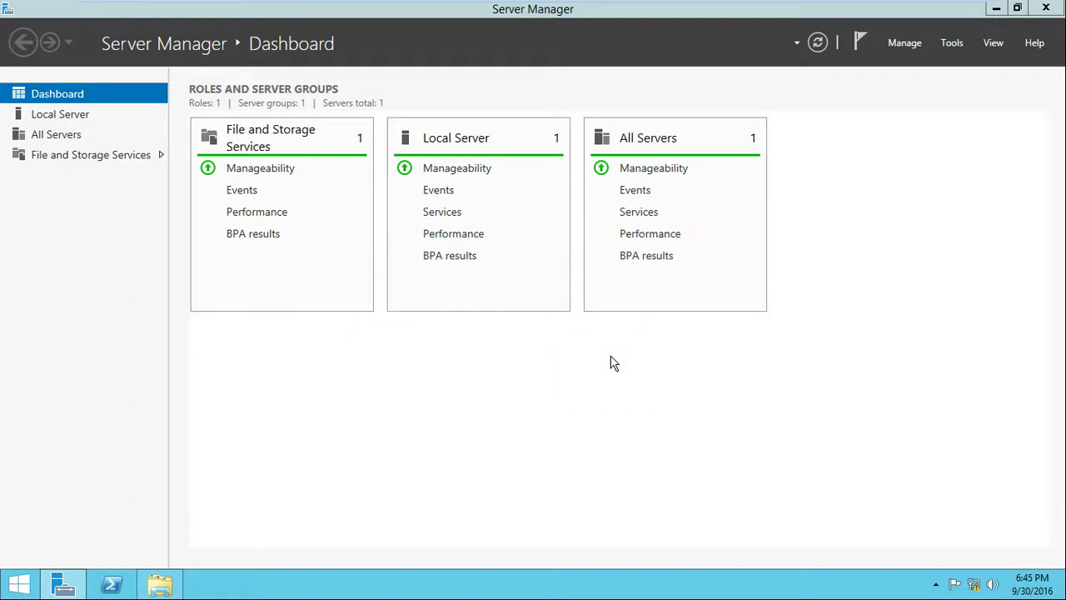
click(997, 9)
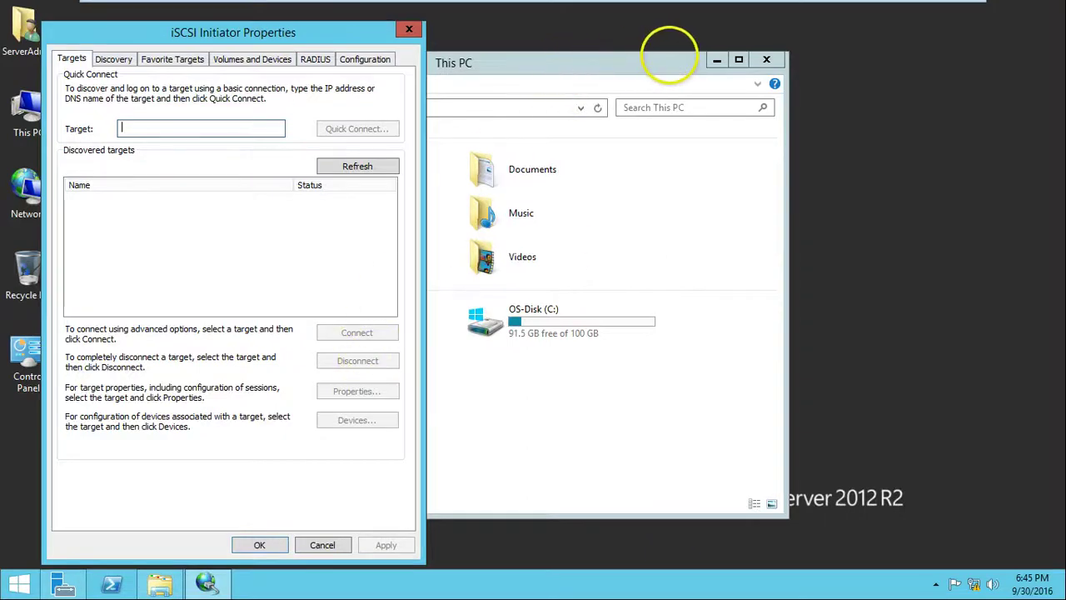
drag(671, 54, 775, 44)
- Add the target portal 192.168.1.2 on port 3260 to the iSCSI initiator's discovery settings
click(113, 59)
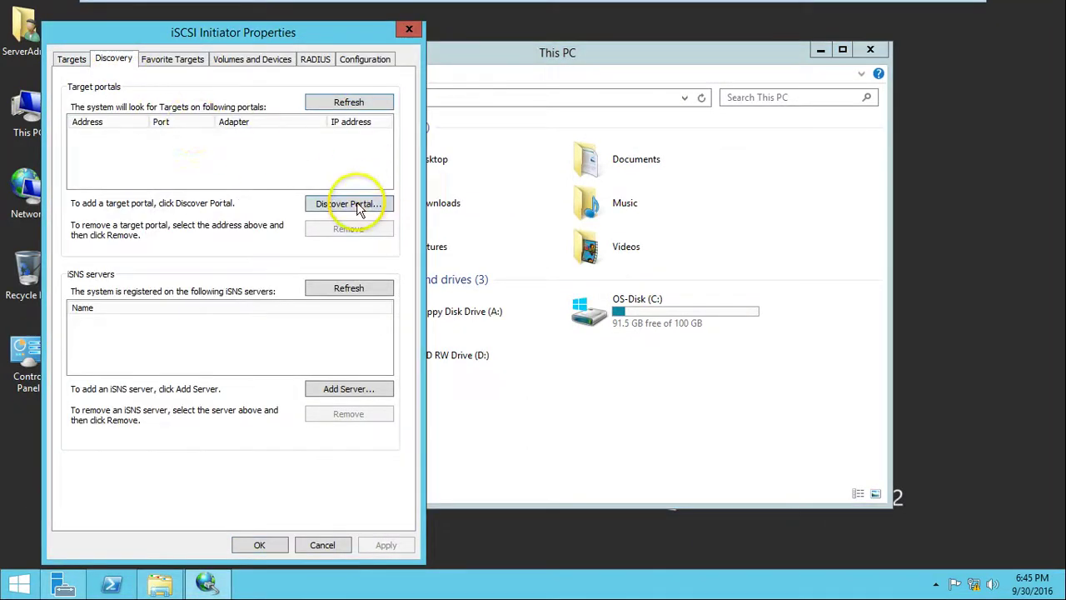
click(357, 203)
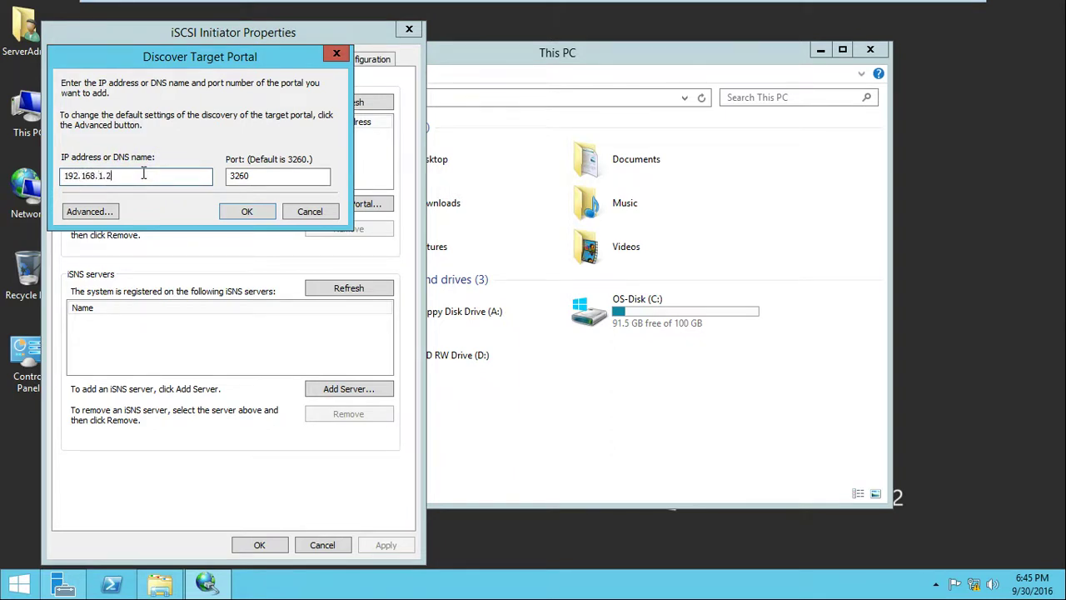
click(225, 212)
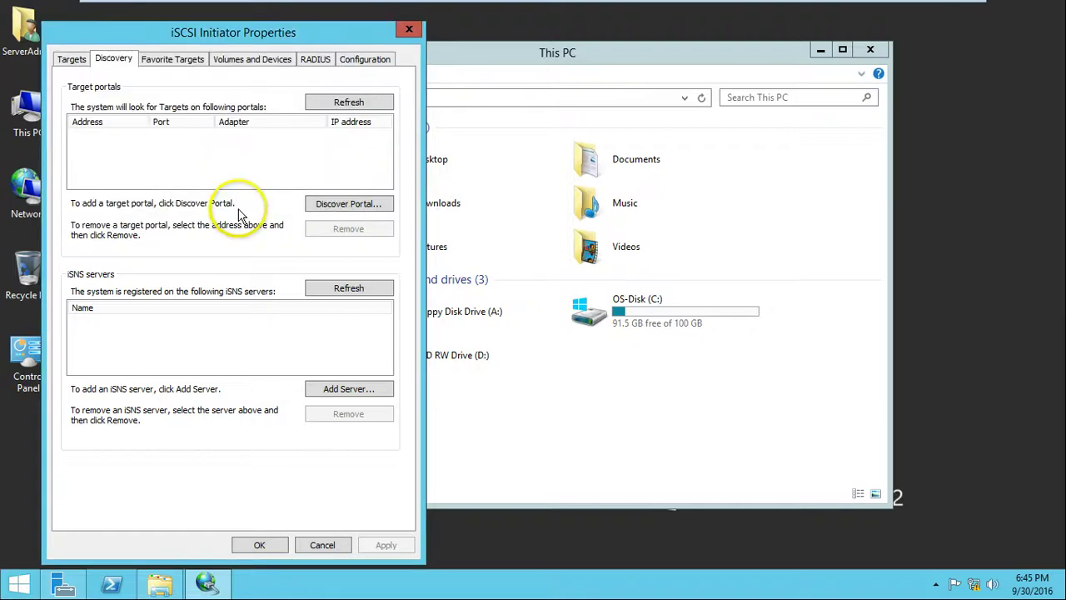
- Connect to the discovered win2k12-dc01 iSCSI target, keeping it in the list of favorite targets
click(73, 61)
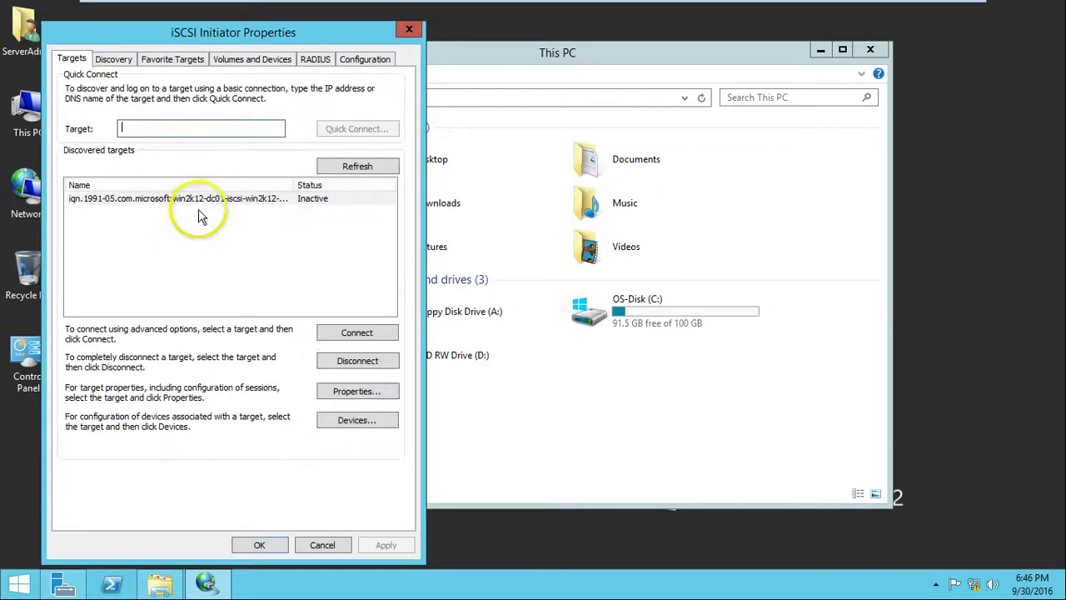
click(219, 199)
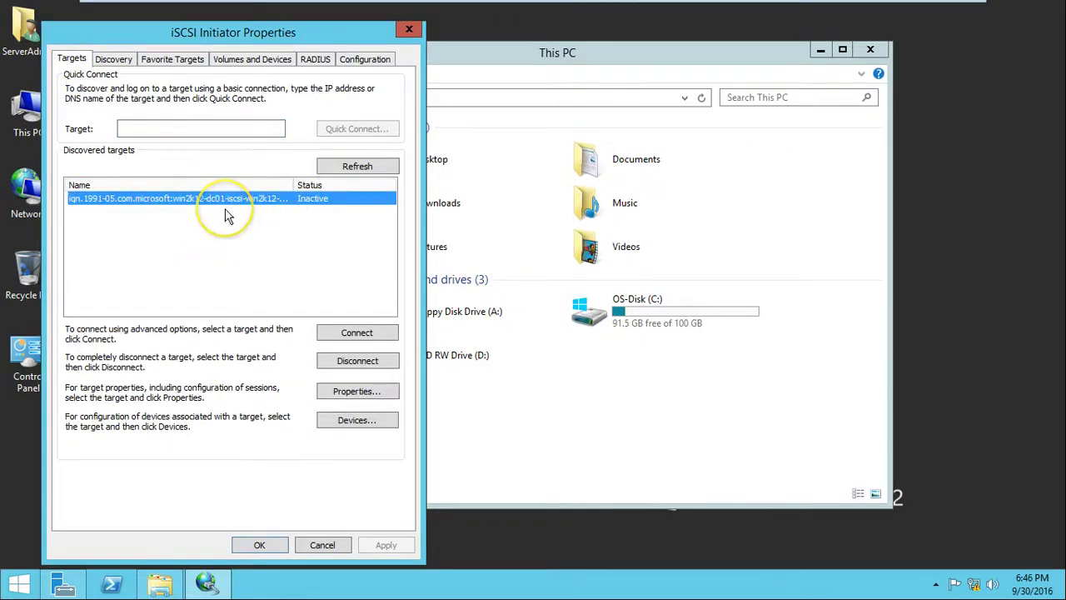
click(349, 332)
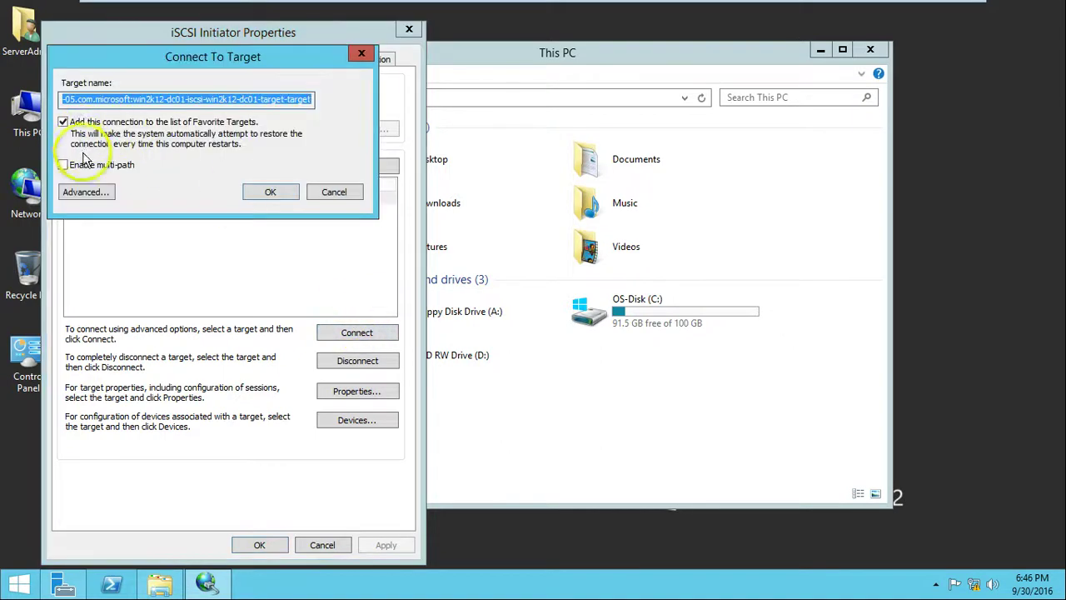
click(270, 191)
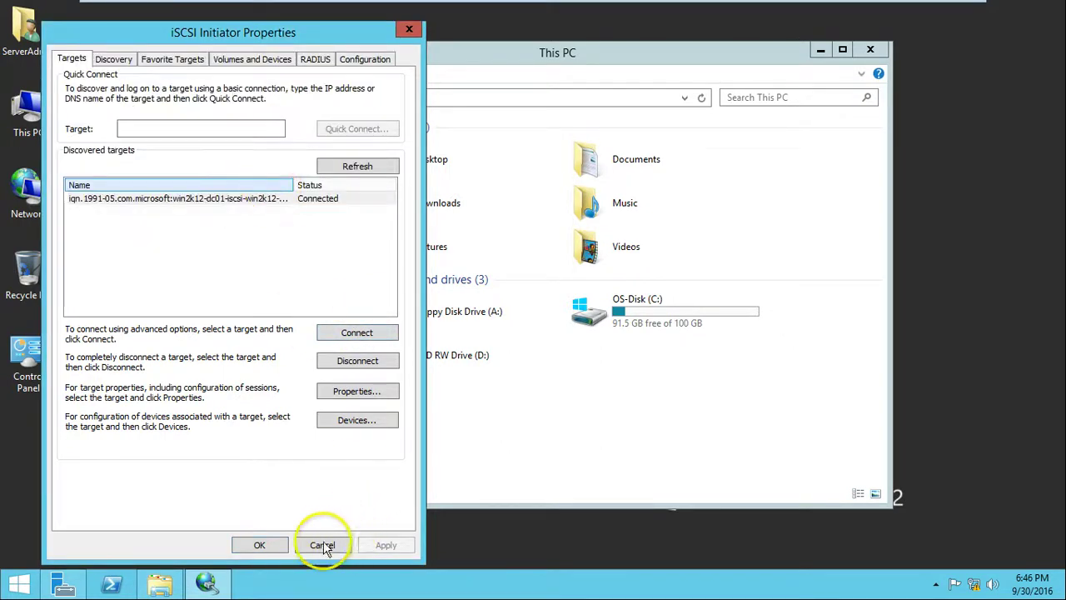
- Accept and close the iSCSI Initiator properties, and refresh This PC to check for the iSCSI drives
click(259, 546)
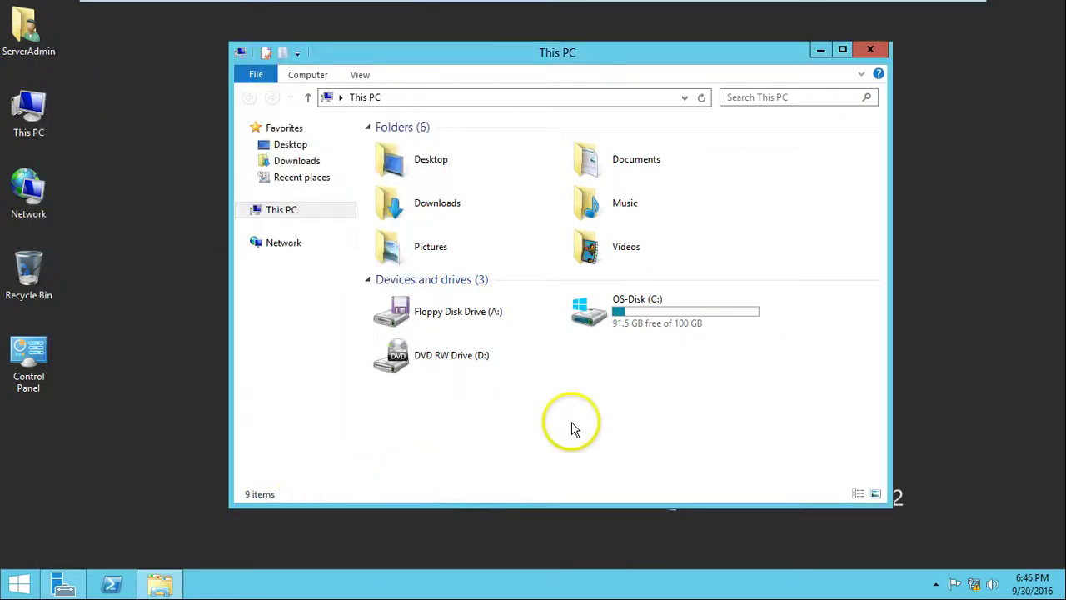
right_click(572, 423)
click(619, 334)
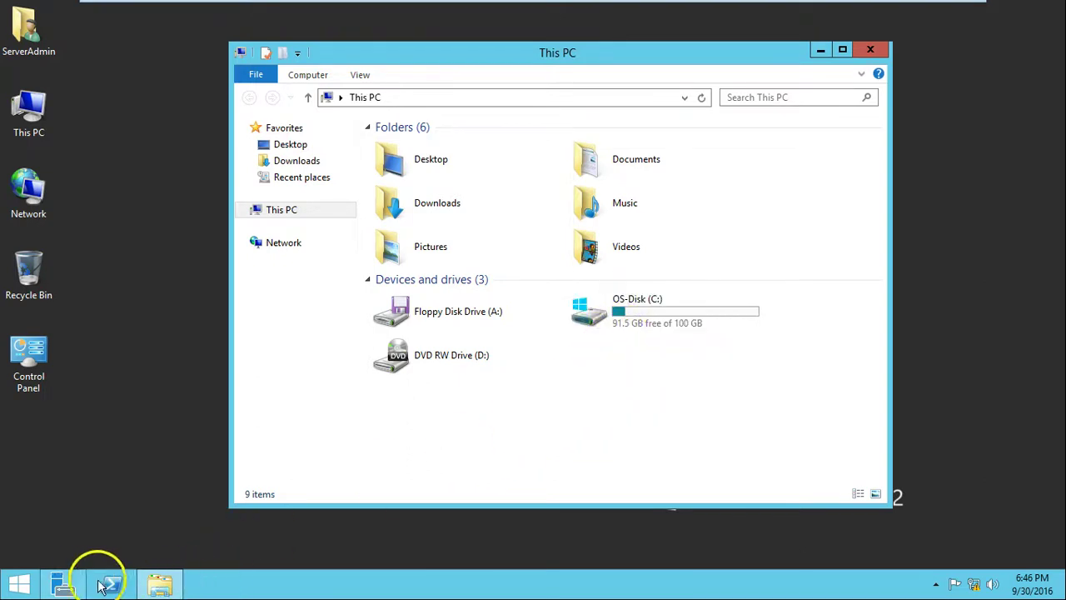
- Open Disk Management in a maximized Computer Management window, getting Server Manager and This PC out of its way
click(64, 583)
click(952, 43)
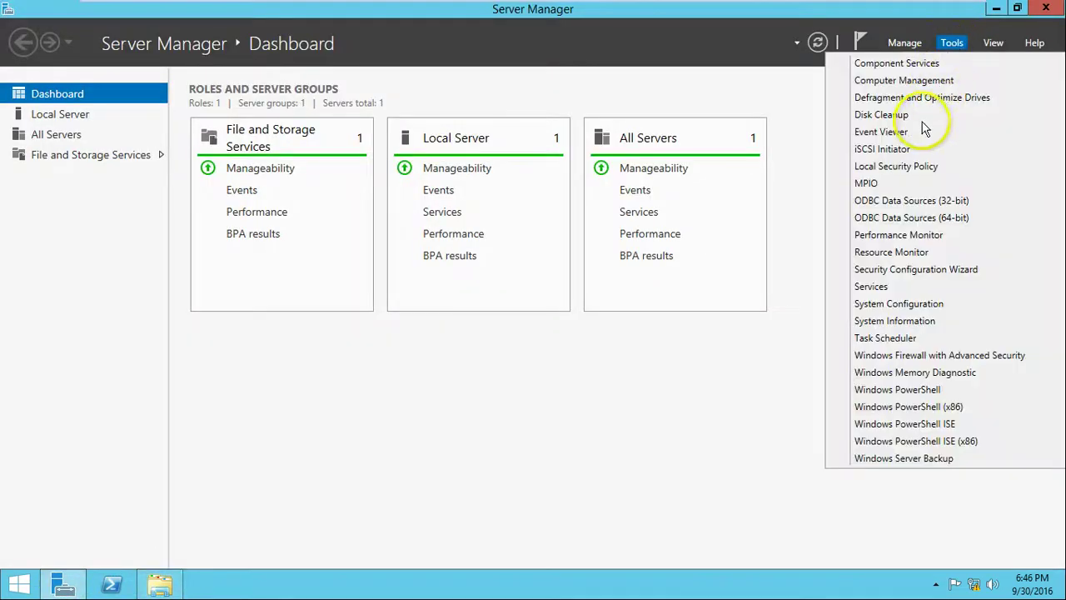
click(916, 79)
click(997, 10)
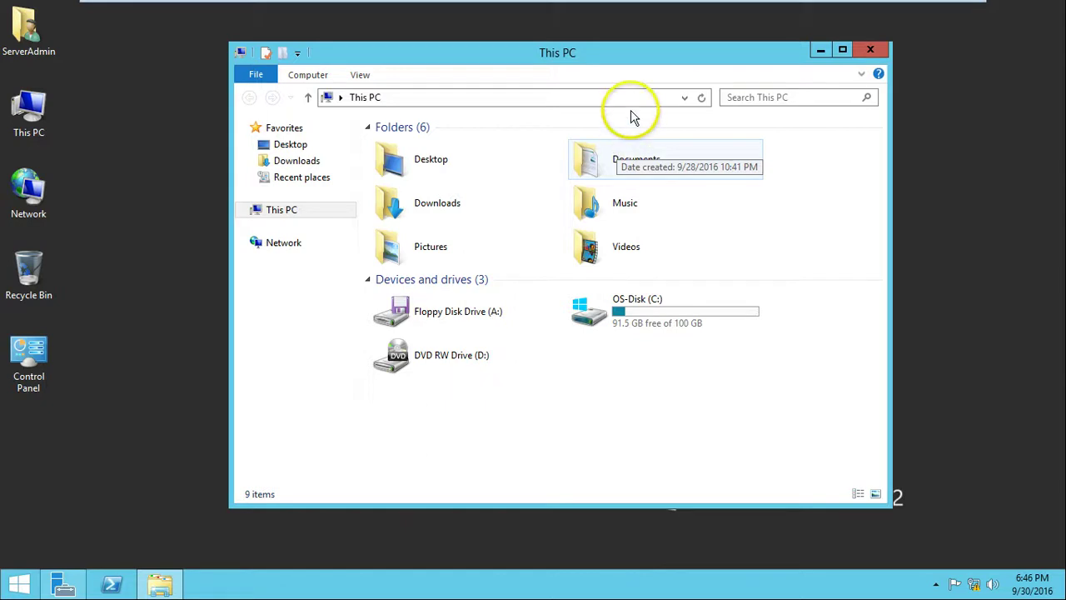
drag(728, 53, 809, 46)
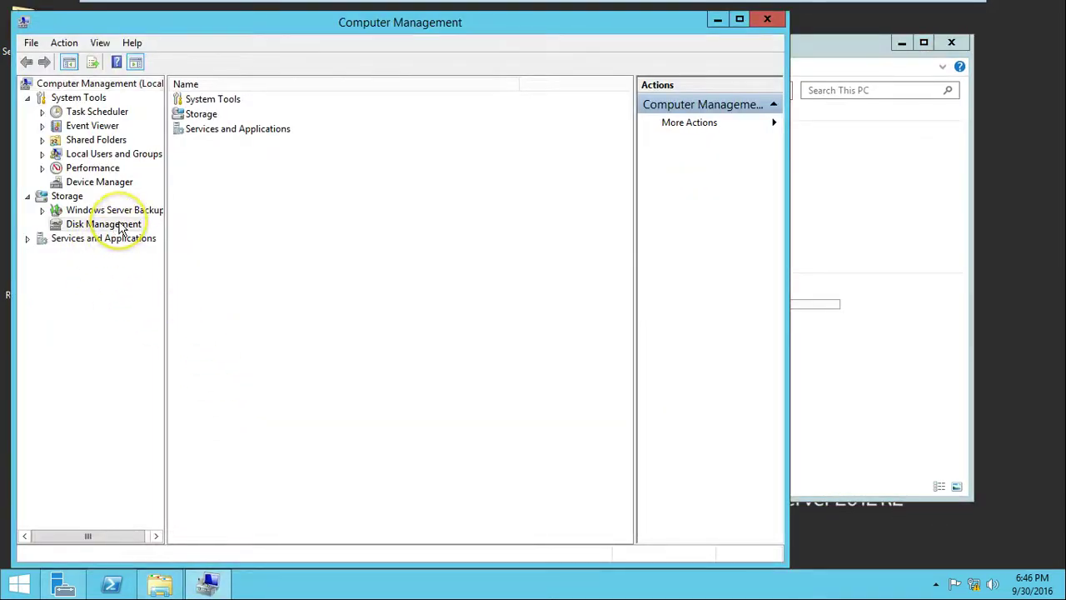
click(120, 225)
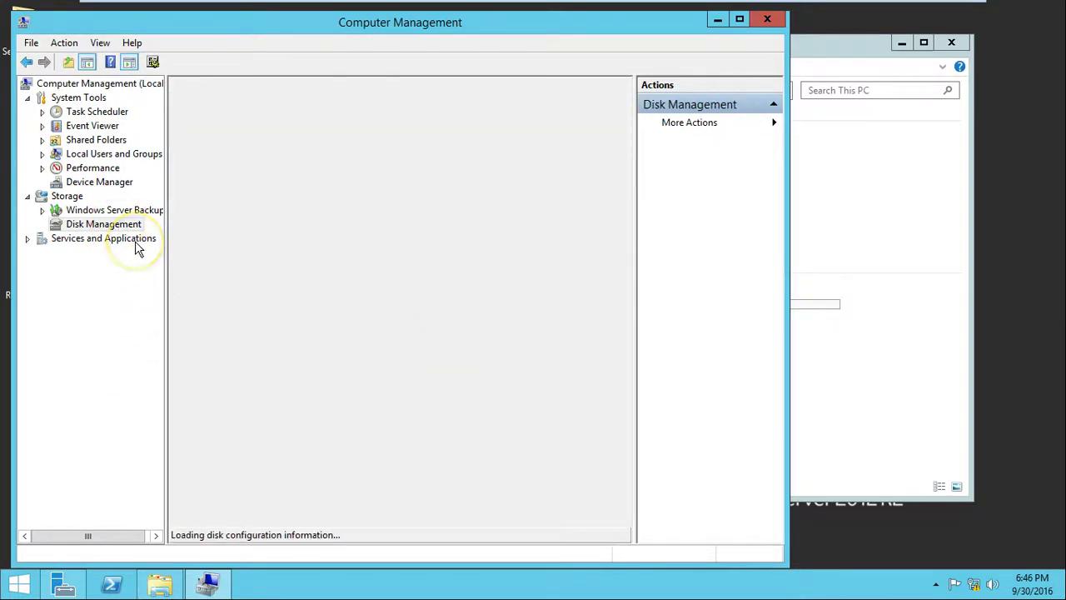
double_click(474, 30)
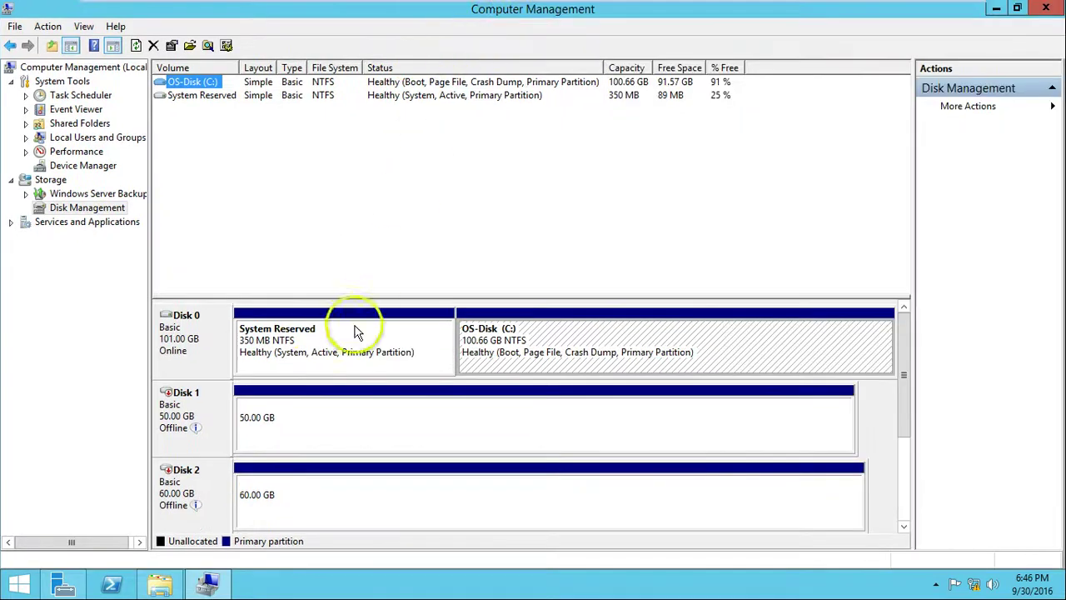
- Bring the 50 GB Disk 1 and the 60 GB Disk 2 online, and enlarge the graphical disk view
right_click(230, 401)
click(243, 412)
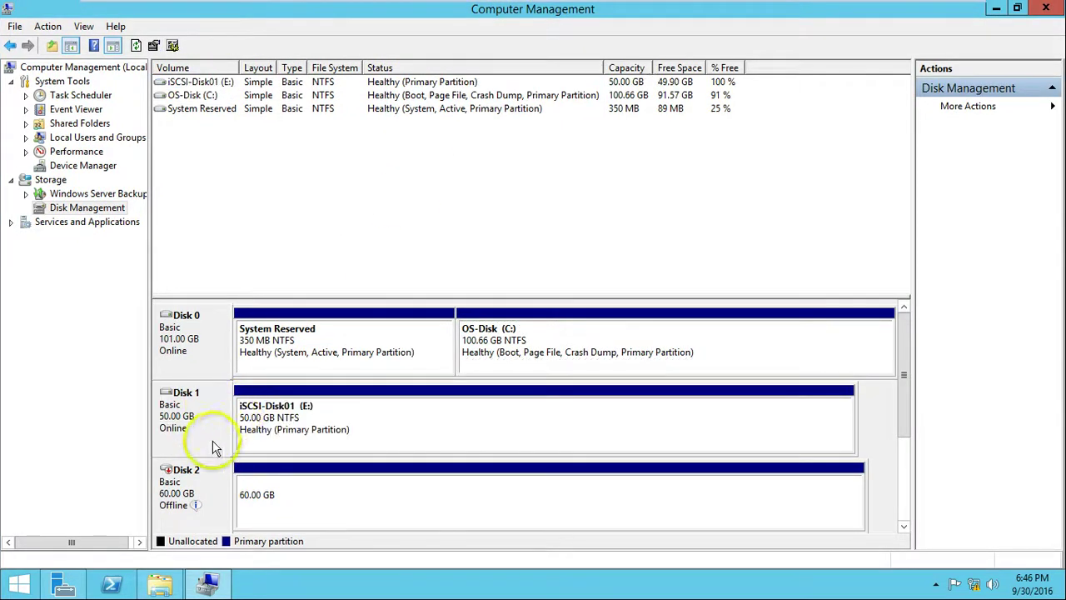
click(379, 417)
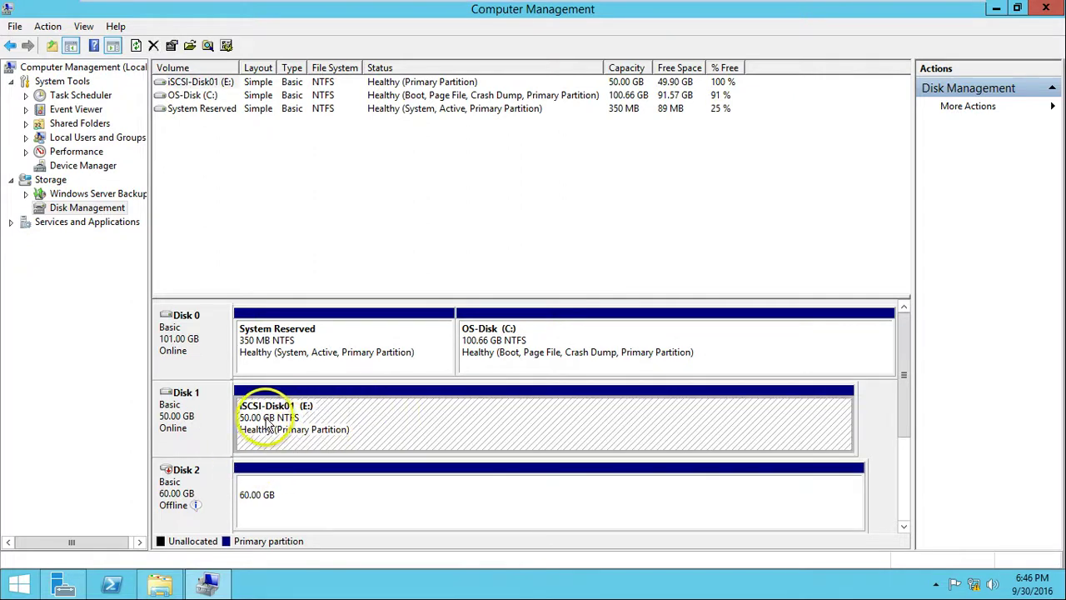
right_click(214, 494)
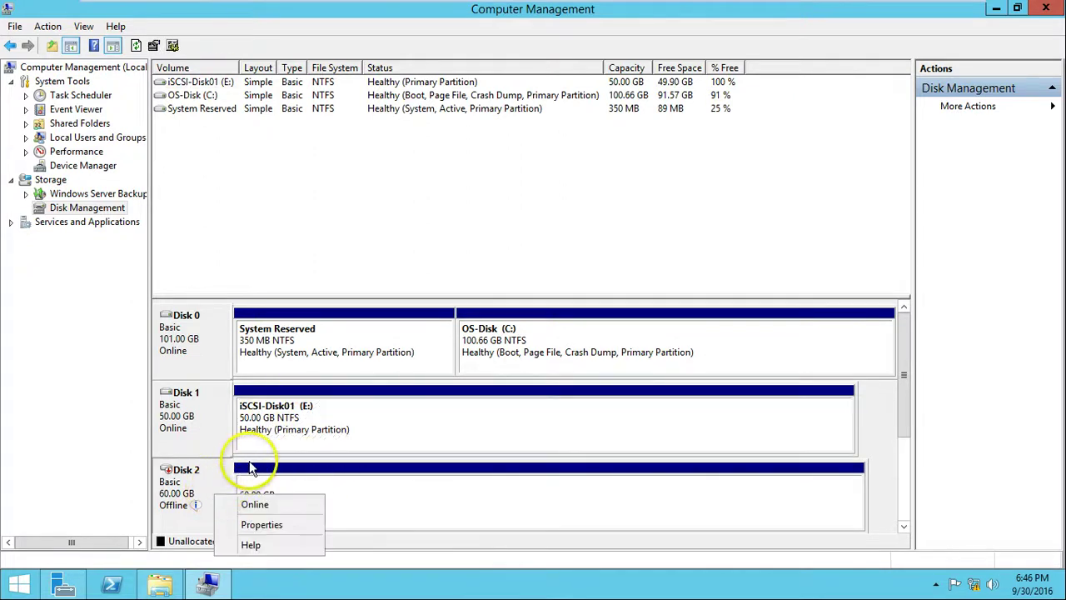
click(248, 504)
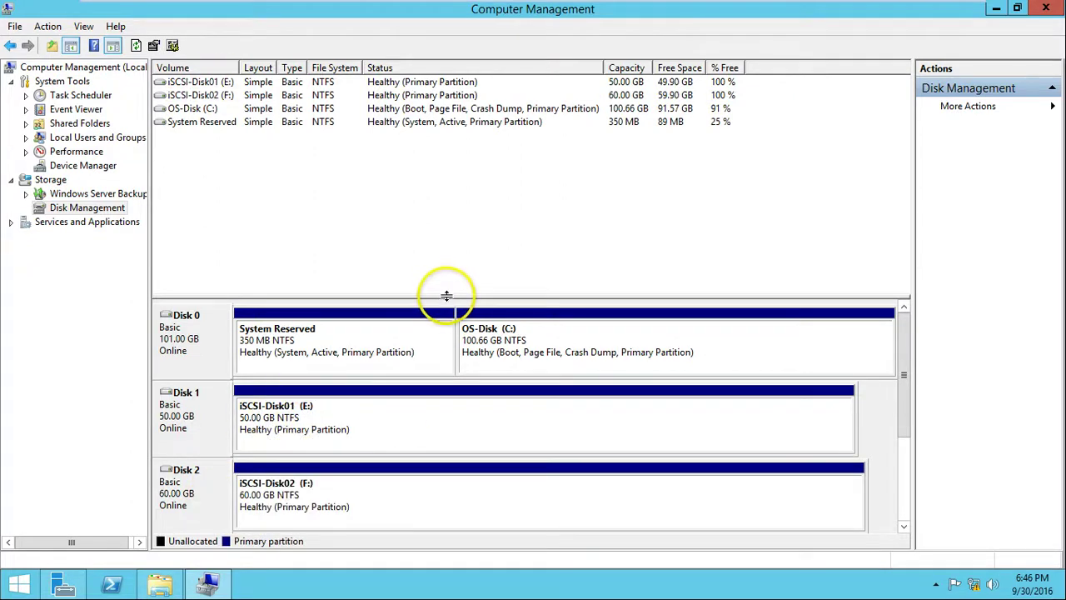
drag(446, 296, 475, 175)
- Minimize Computer Management and check the iSCSI-Disk01 (E:) and iSCSI-Disk02 (F:) drives in a maximized This PC window
click(210, 579)
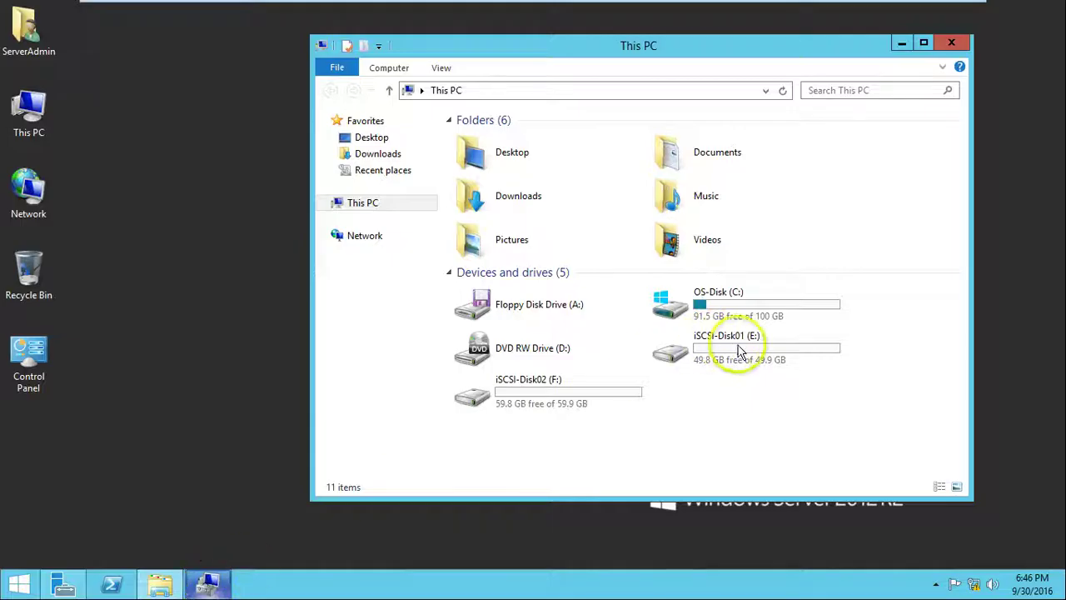
double_click(791, 47)
right_click(659, 422)
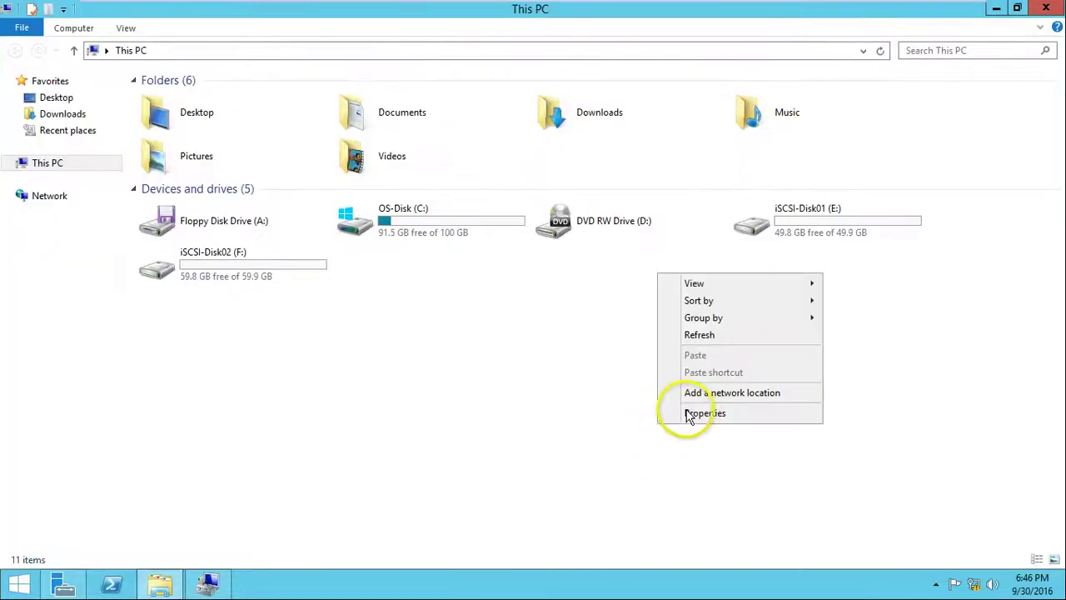
click(781, 239)
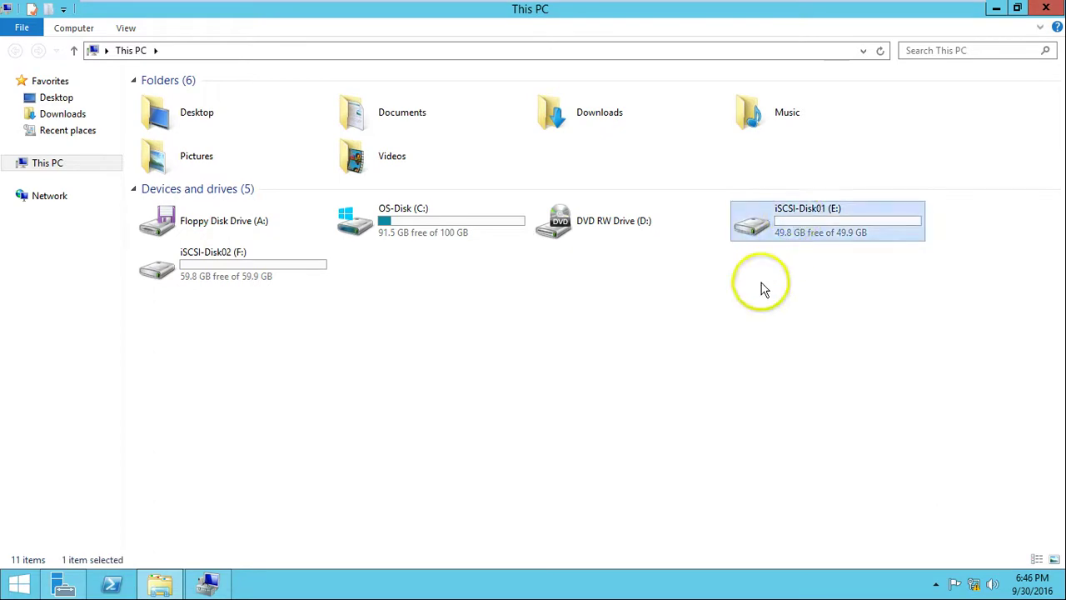
drag(761, 286, 583, 117)
- Check the same iSCSI drives in This PC on Win2K12-Node01, and leave full screen for the PowerPoint slide show
click(650, 12)
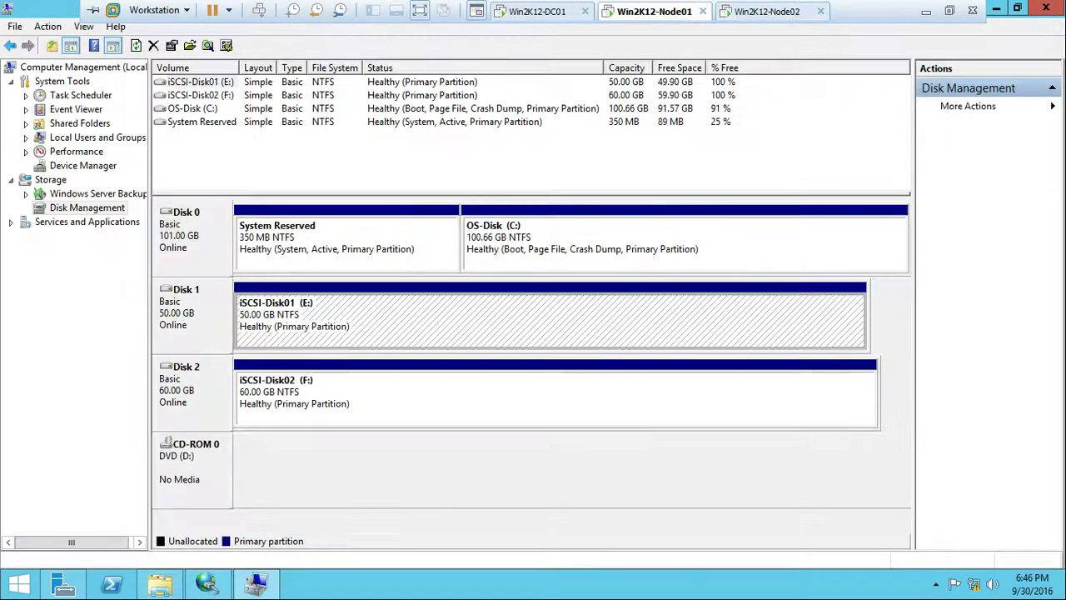
click(161, 586)
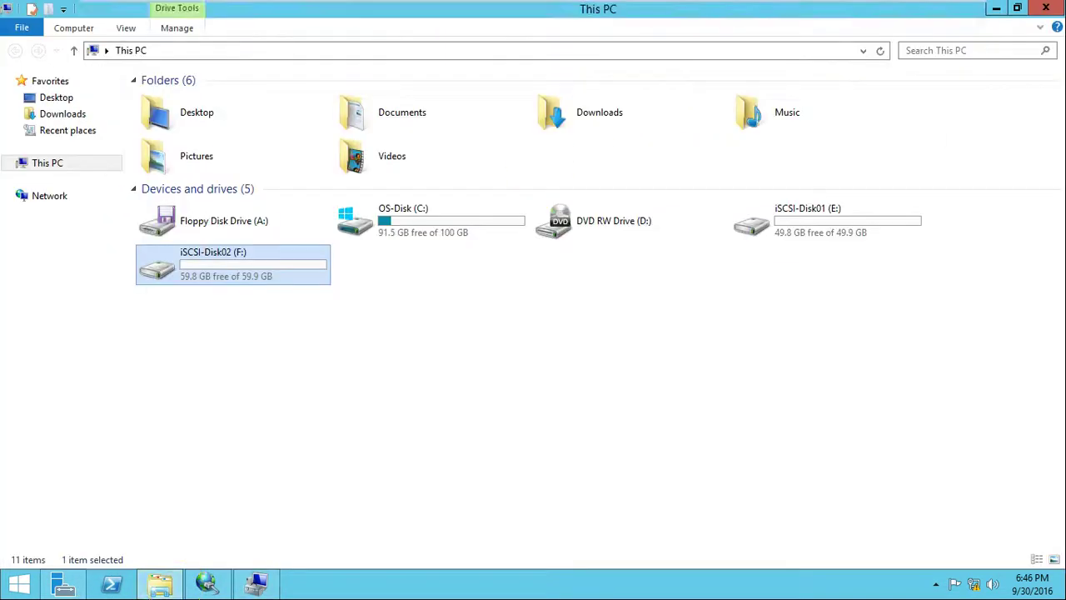
click(422, 12)
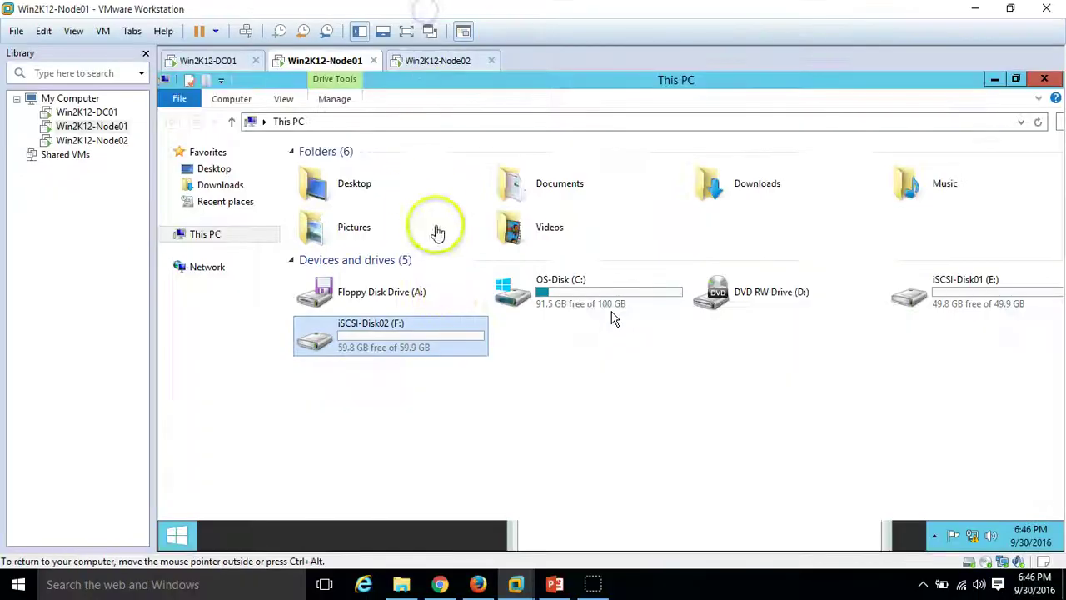
click(552, 578)
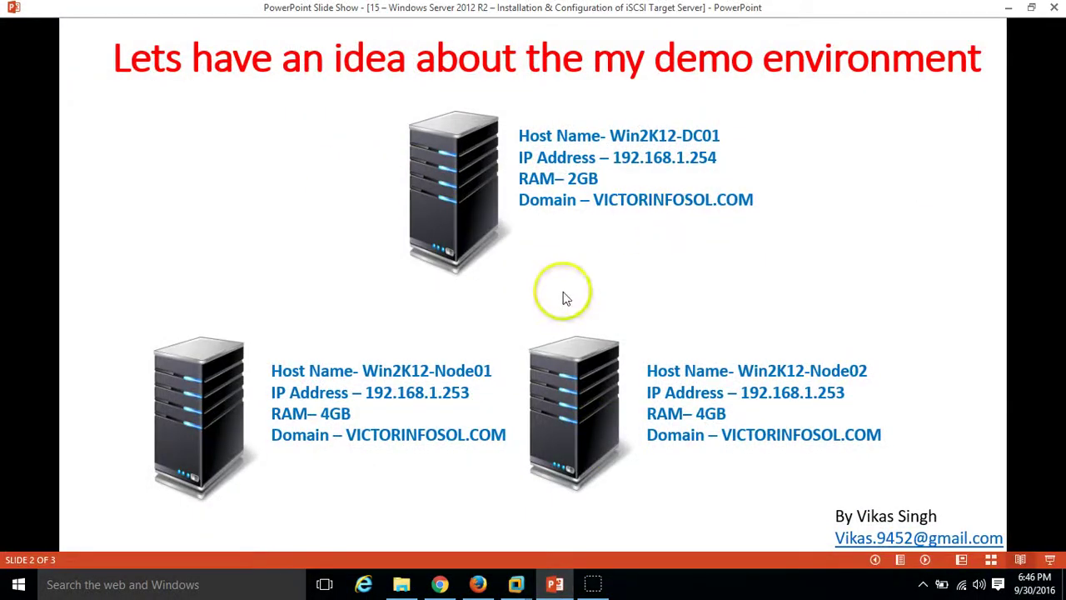